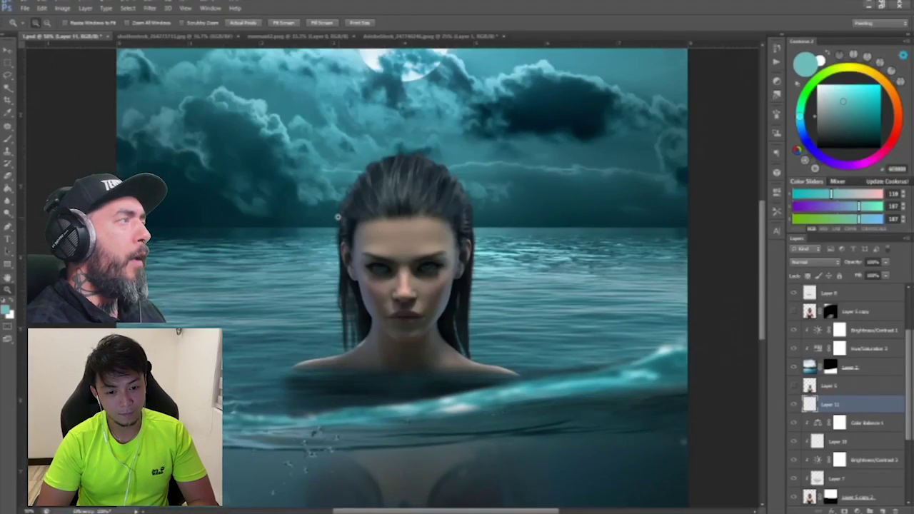
- Save the document and add a new clipped layer directly above Layer 10
left_click(338, 216)
left_click(337, 216)
key("h")
left_click_drag(396, 334, 460, 302)
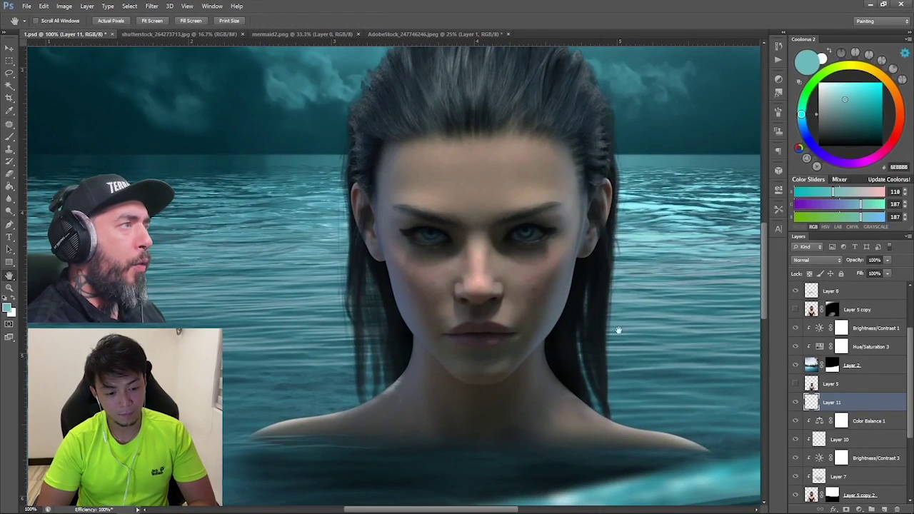
key("ctrl+s")
left_click(880, 439)
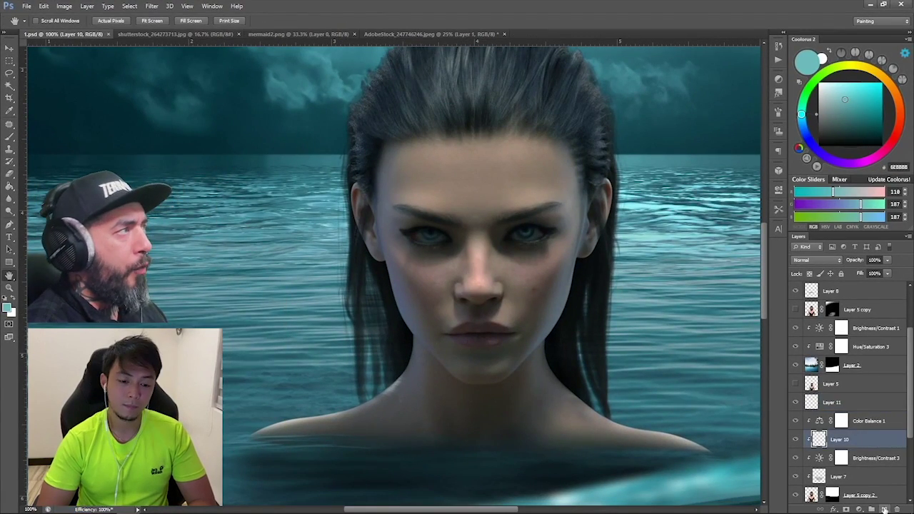
left_click(883, 508)
- Brush a thin rim light in pale blue DBE7FF along the left edge of the face, from temple to jaw
key("z")
left_click(430, 325)
key("b")
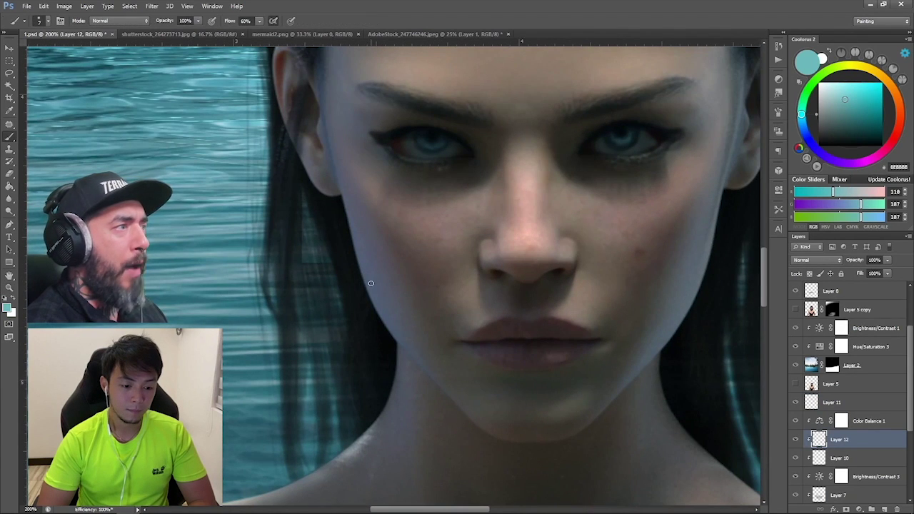
left_click(837, 85)
left_click_drag(837, 85, 826, 83)
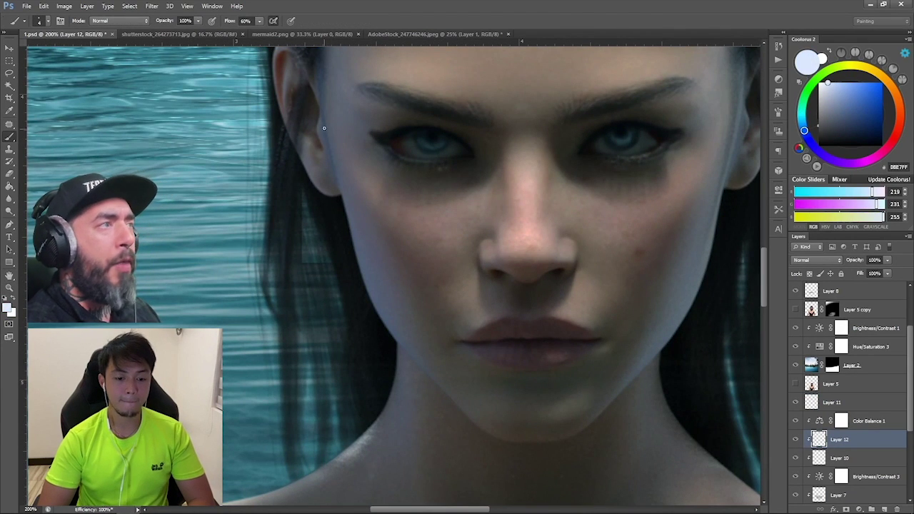
left_click_drag(324, 128, 336, 180)
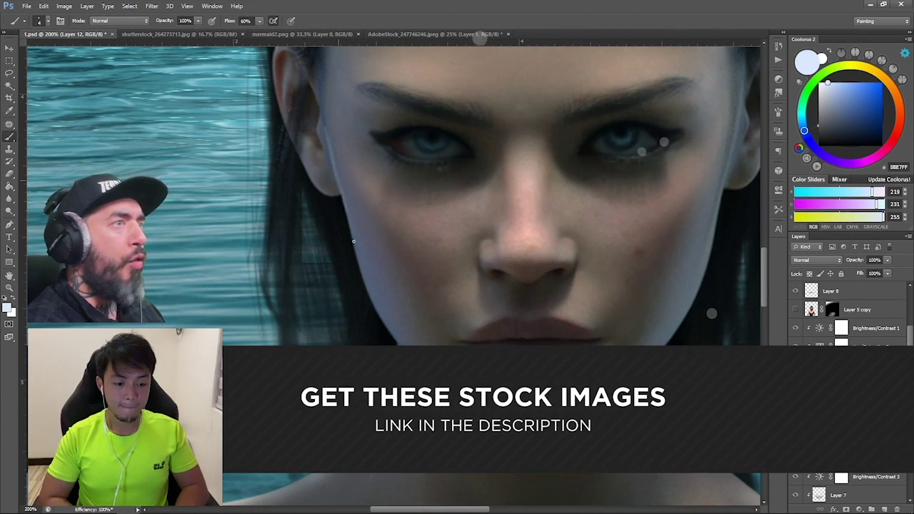
key("]")
left_click_drag(350, 231, 365, 292)
left_click_drag(355, 241, 388, 334)
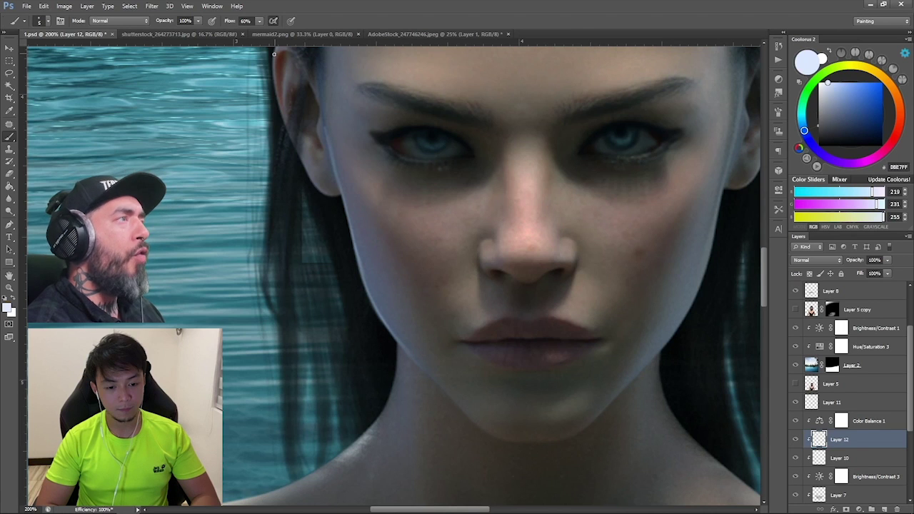
- Paint the pale blue rim light along the outer edge and lobe of the woman's left-side ear
left_click_drag(274, 54, 275, 91)
key("space")
left_click_drag(318, 120, 345, 244)
left_click_drag(305, 164, 310, 242)
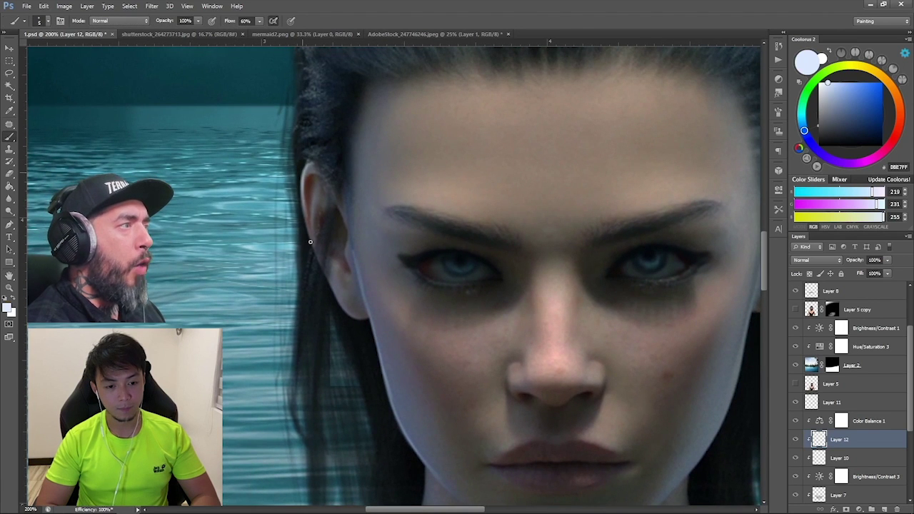
left_click_drag(302, 195, 309, 250)
left_click_drag(327, 282, 386, 373)
- Paint a matching rim light down the right edge of the face and along that ear, redoing unsatisfactory cheek strokes
key("space")
left_click_drag(409, 296, 397, 124)
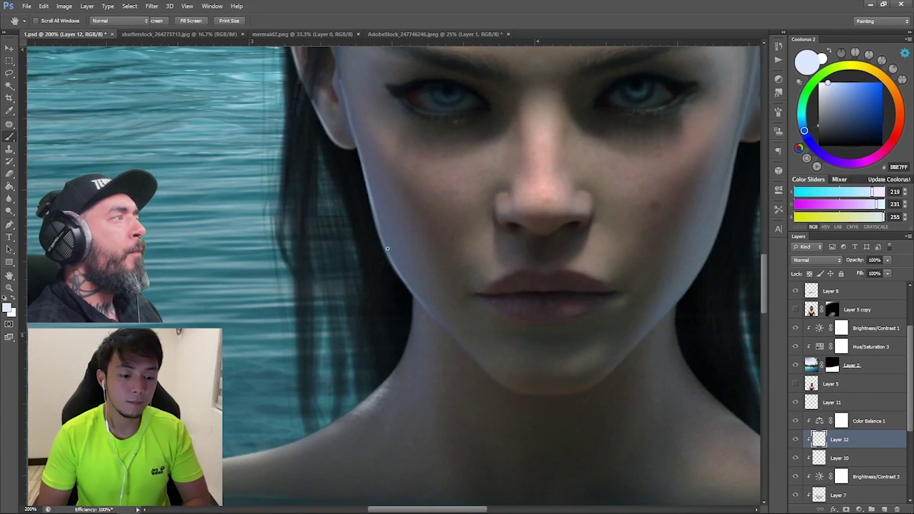
key("space")
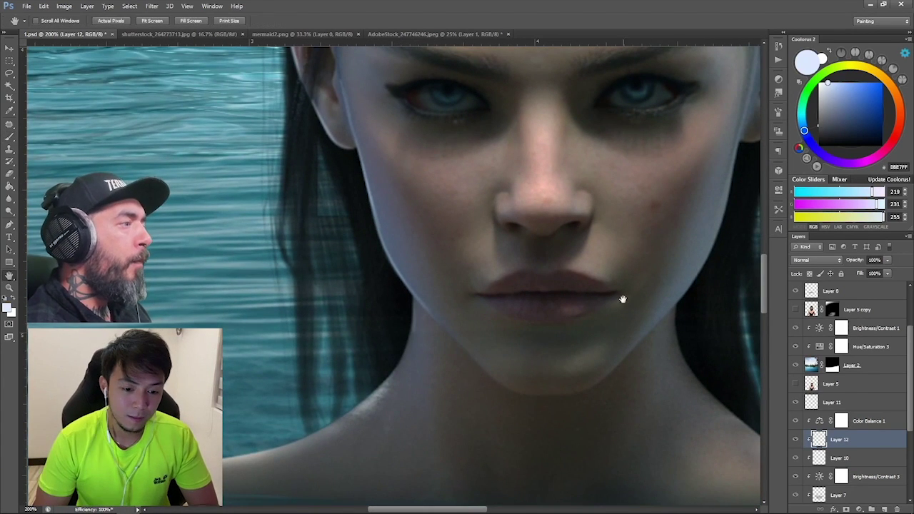
mouse_move(621, 300)
left_mouse_down()
mouse_move(521, 341)
mouse_move(414, 414)
left_mouse_up()
left_click_drag(526, 167, 499, 307)
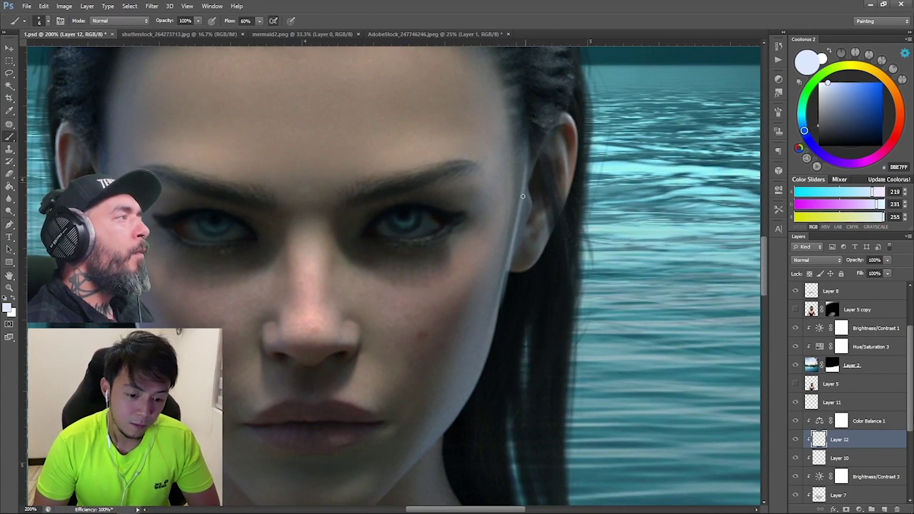
left_click_drag(522, 191, 493, 348)
key("ctrl+z")
left_click_drag(512, 232, 488, 339)
key("ctrl+z")
mouse_move(508, 259)
left_mouse_down()
mouse_move(469, 399)
mouse_move(497, 314)
mouse_move(495, 323)
mouse_move(458, 404)
mouse_move(488, 345)
mouse_move(471, 389)
left_mouse_up()
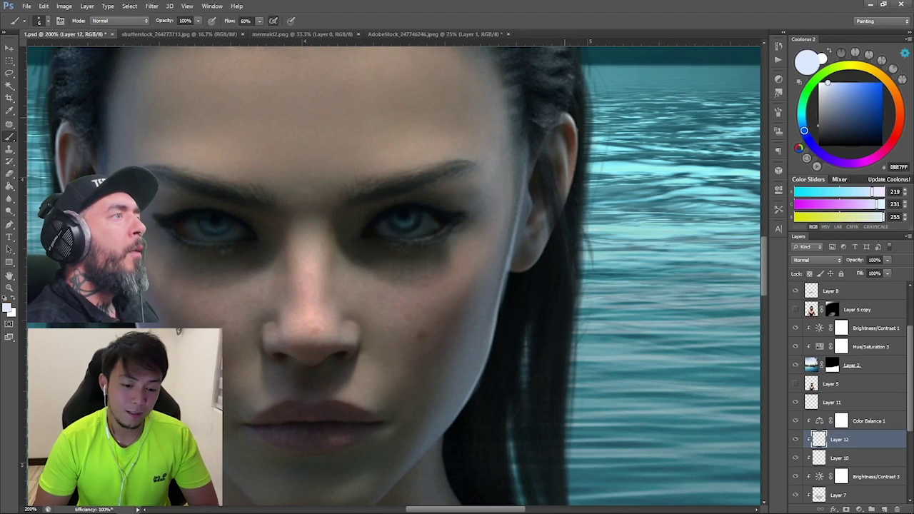
left_click_drag(572, 120, 574, 197)
- Examine the painted rim light on the face and ears up close and within the whole composition
key("z")
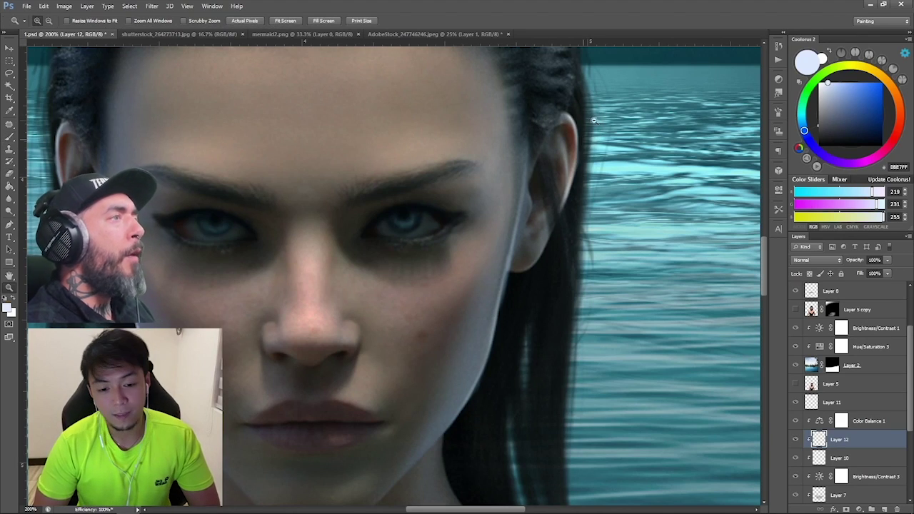
left_click(582, 132, "alt")
left_click(587, 120, "alt")
left_click(371, 263)
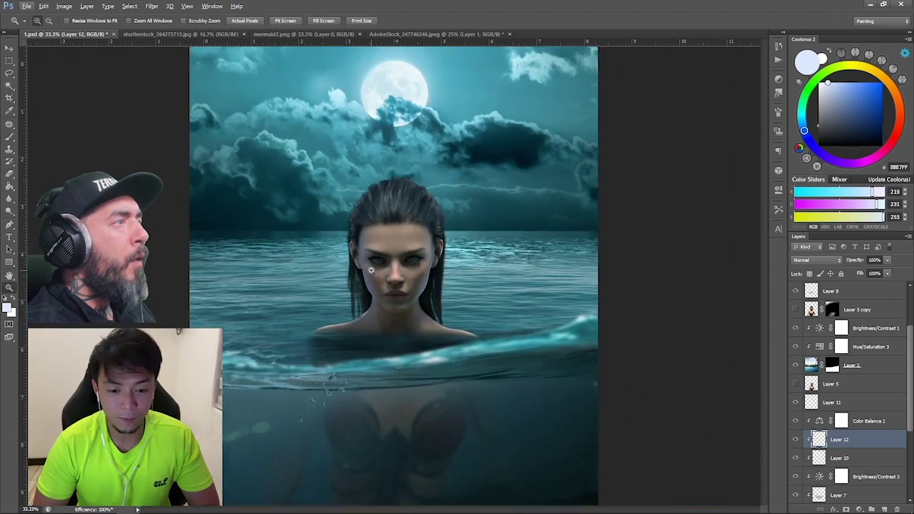
key("b")
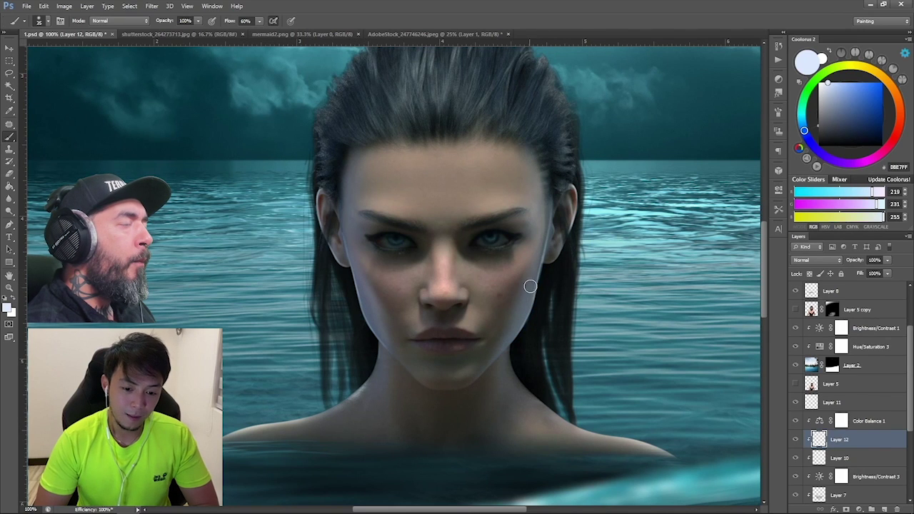
key("e")
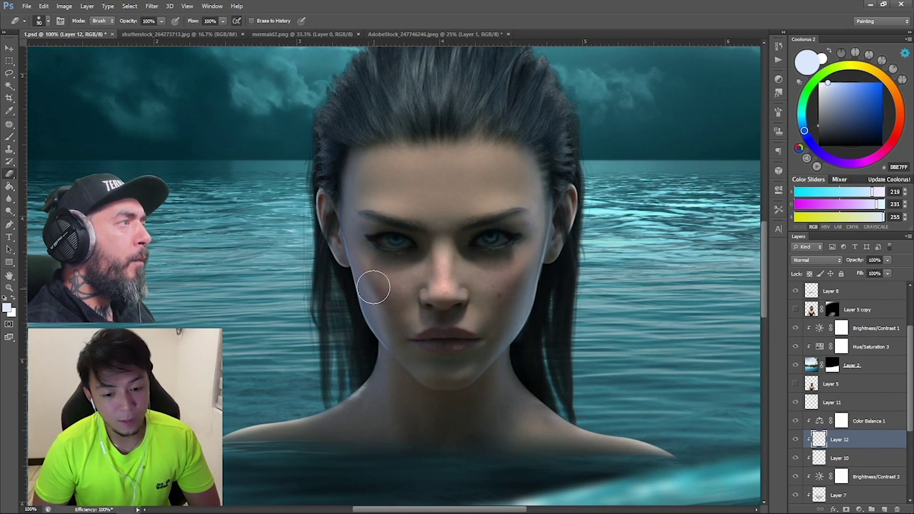
key("z")
left_click(431, 179, "alt")
left_click(430, 179, "alt")
left_click(430, 179, "alt")
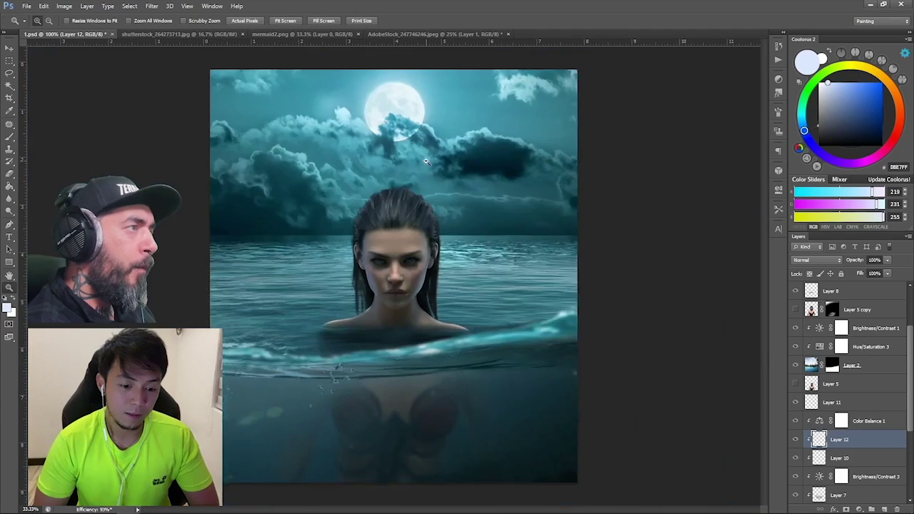
left_click(432, 175, "alt")
left_click(369, 222)
left_click(369, 222)
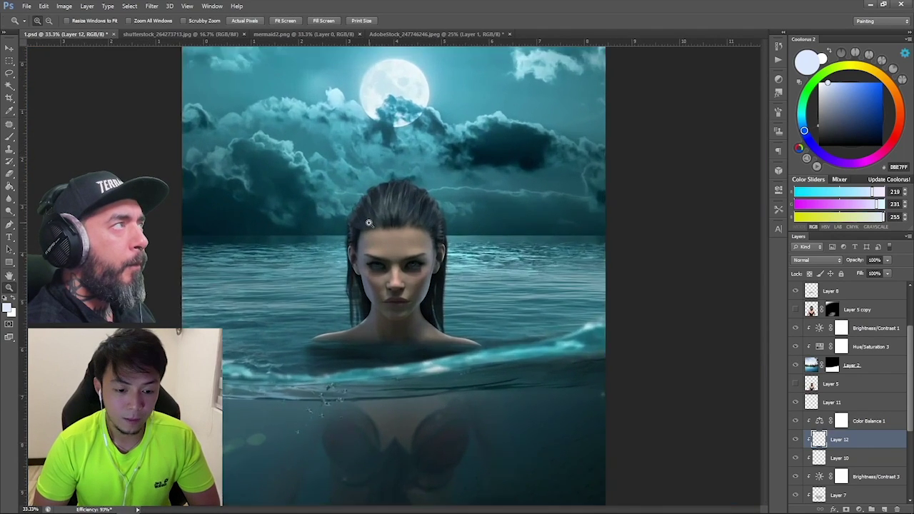
left_click(369, 222)
- Save the document and select the layers from Layer 5 copy 2 up through Color Balance 1
key("ctrl+s")
scroll(868, 464, "down", 2)
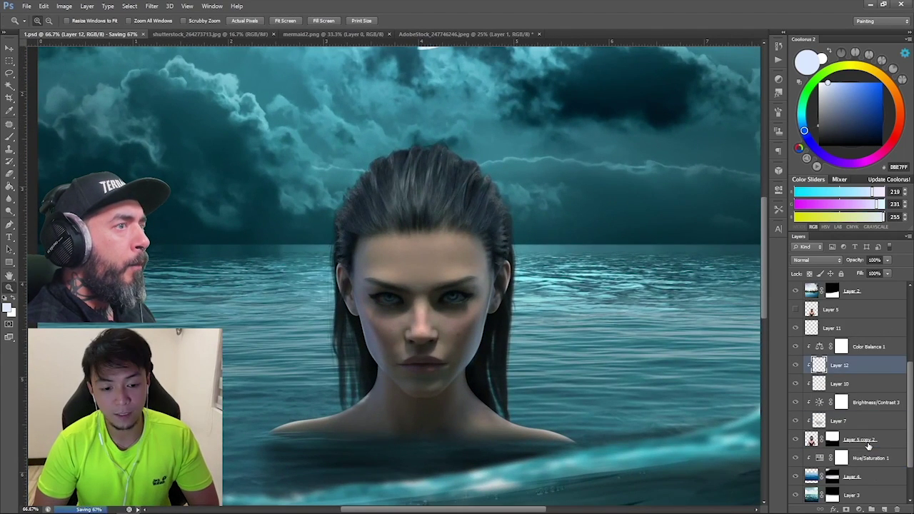
left_click(861, 439)
left_click(878, 363, "shift")
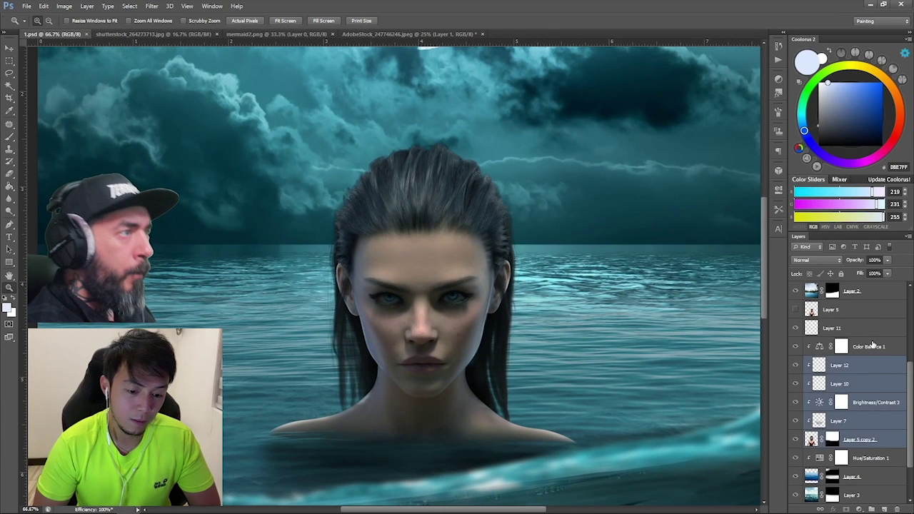
left_click(874, 346, "shift")
key("ctrl+g")
left_click_drag(855, 369, 841, 384)
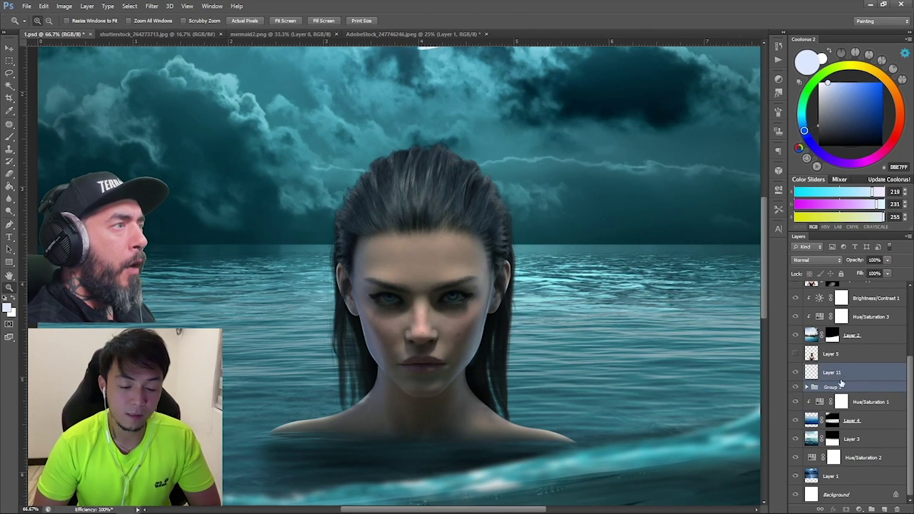
key("ctrl+z")
- Add Layer 11 to the selected layers, group them, and duplicate the group under the name mermaid
left_click(849, 375, "shift")
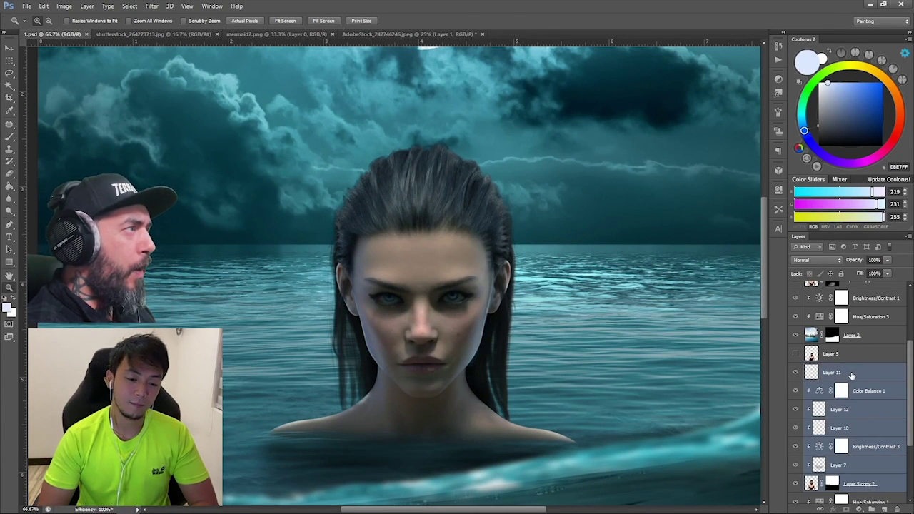
key("ctrl+g")
key("ctrl+j")
double_click(835, 387)
type("mermai")
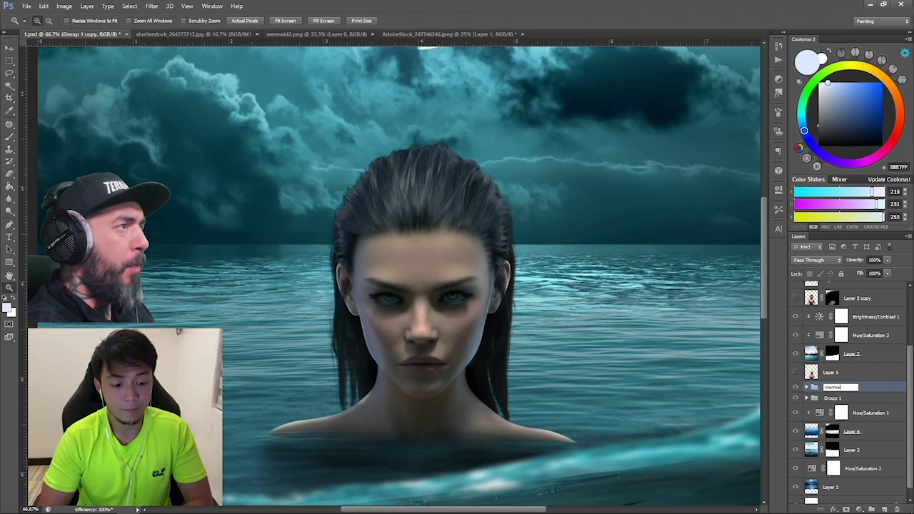
type("d")
key("Return")
- Duplicate the mermaid group and hide both the mermaid group and Group 1
key("ctrl+j")
key("ctrl+z")
key("ctrl+z")
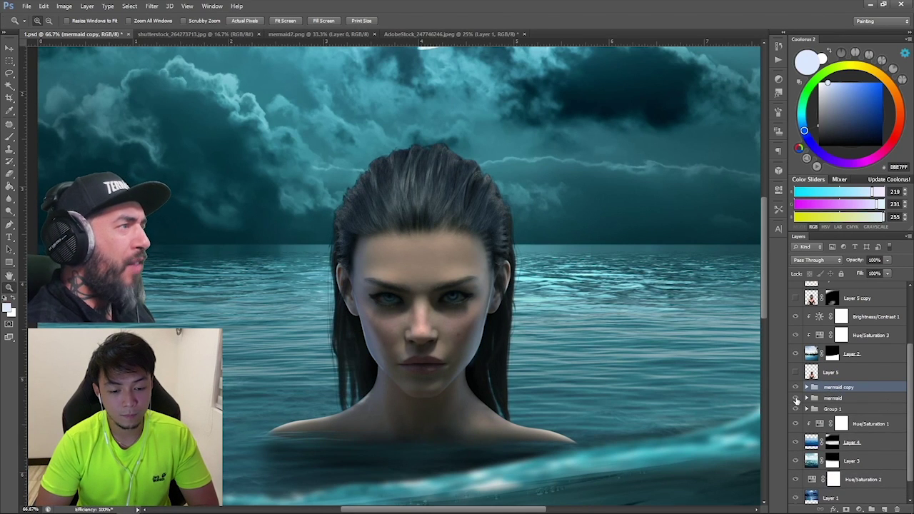
left_click_drag(795, 398, 796, 409)
- Merge the mermaid copy group into a single layer and save the document
right_click(845, 388)
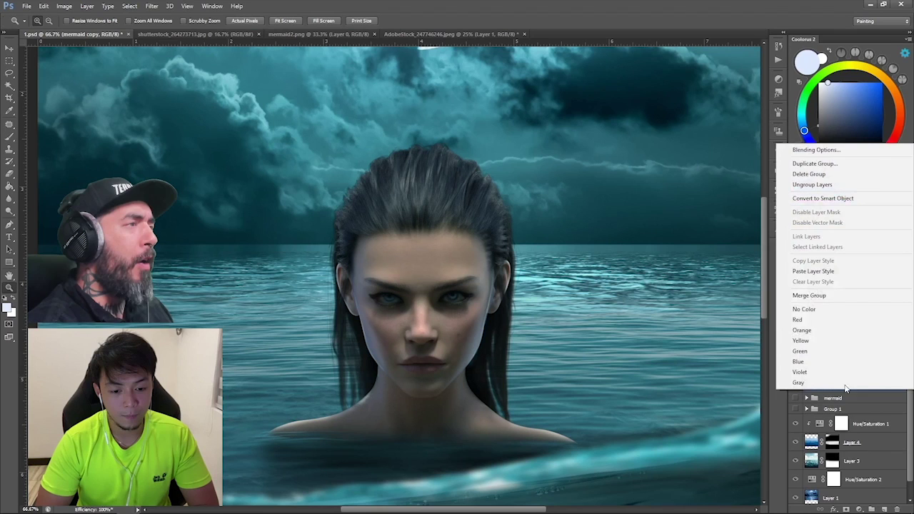
left_click(822, 297)
key("ctrl+s")
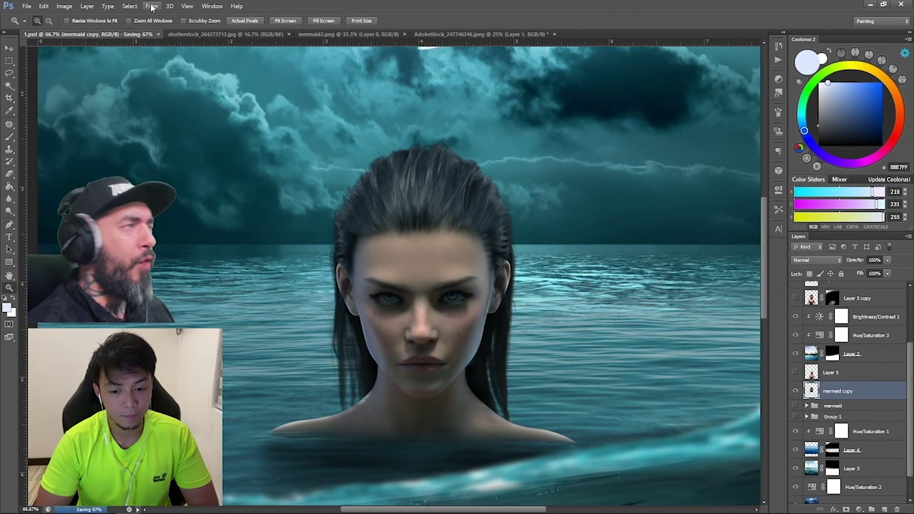
- Open the mermaid copy layer in Liquify and reshape the top of the hair with Forward Warp at brush size 400
left_click(151, 7)
left_click(204, 79)
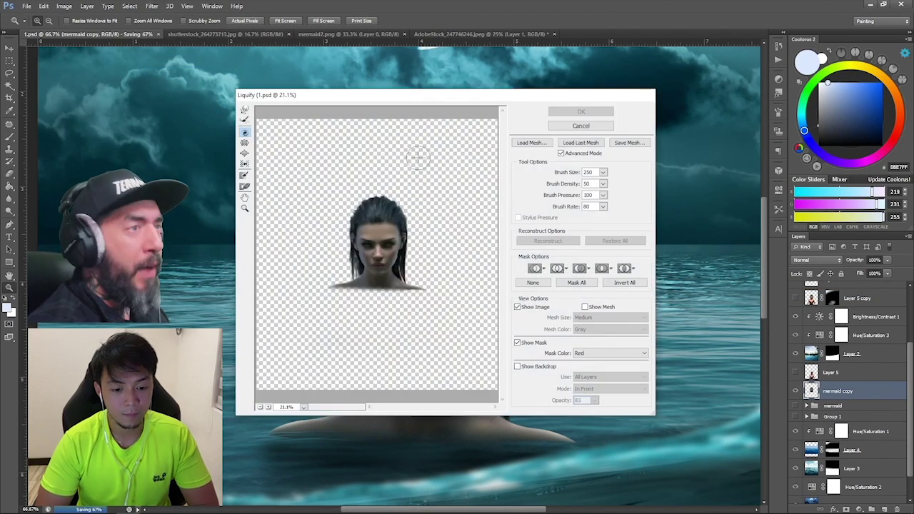
key("z")
left_click(380, 241)
left_click(396, 240)
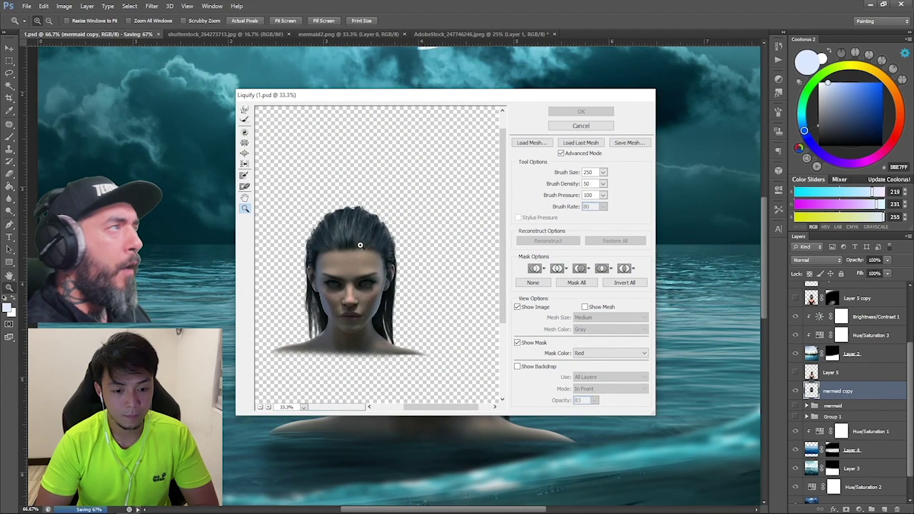
left_click(360, 245)
left_click(243, 109)
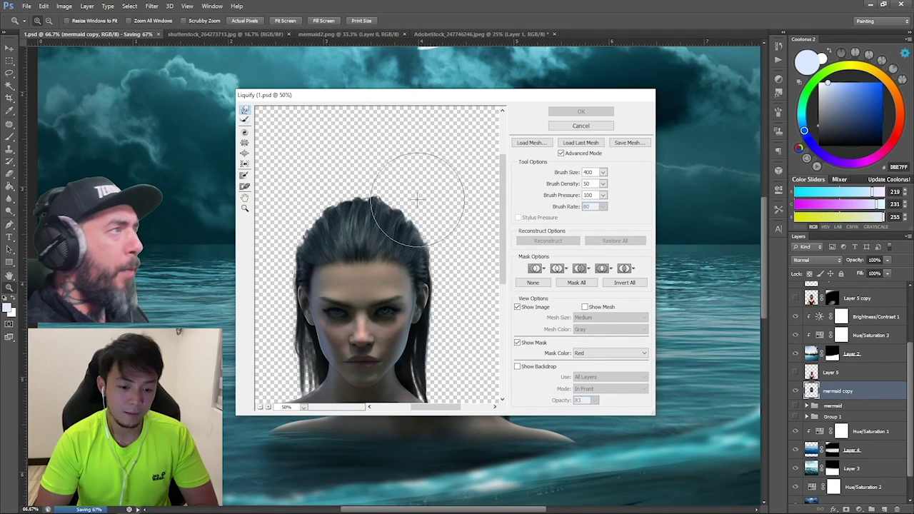
key("bracketright")
key("bracketright")
key("bracketright")
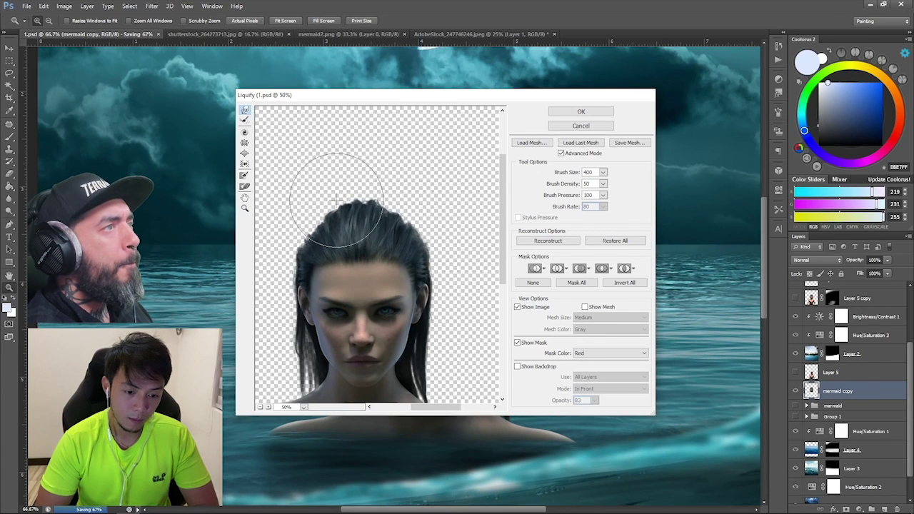
- Refine the hair outline with the Forward Warp brush reduced to size 250 and 150
key("bracketleft")
key("bracketleft")
key("bracketleft")
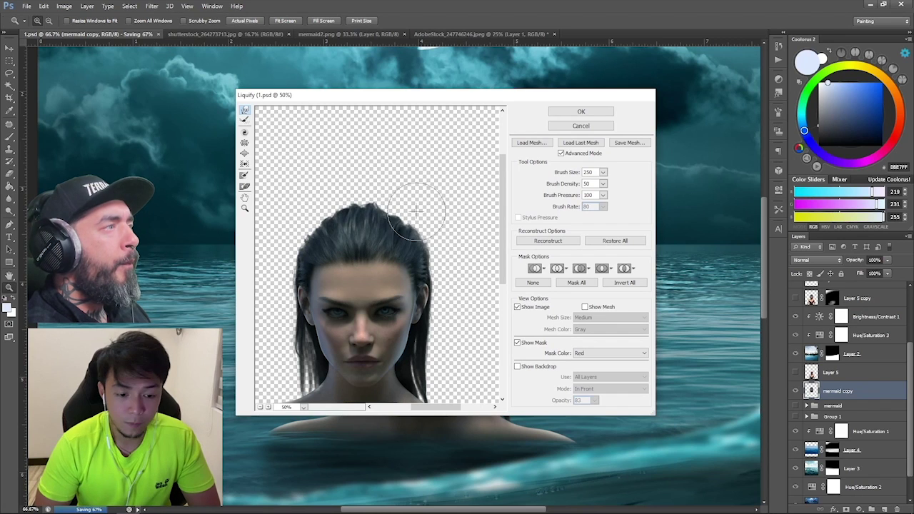
key("bracketleft")
key("bracketleft")
key("bracketleft")
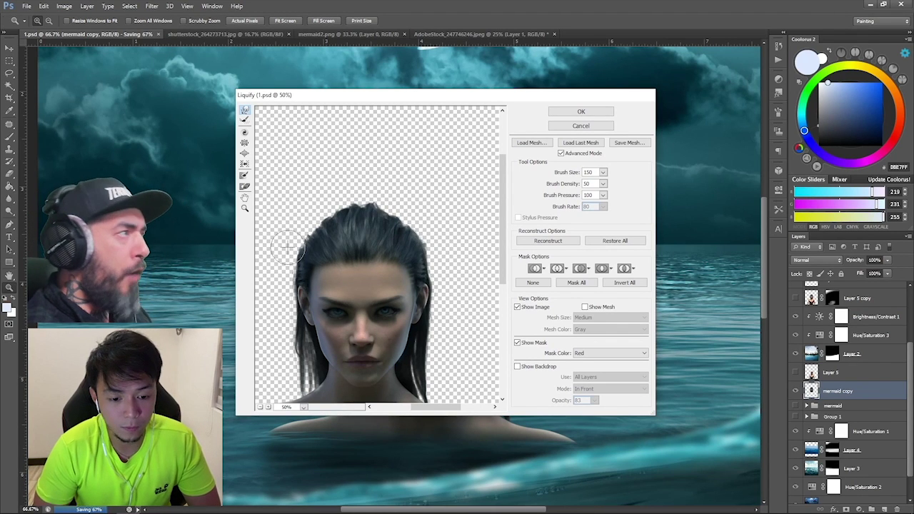
- Lower the crown of the hair with Forward Warp at brush size 300 and apply the Liquify filter
key("bracketright")
key("bracketright")
key("bracketright")
key("bracketright")
key("bracketright")
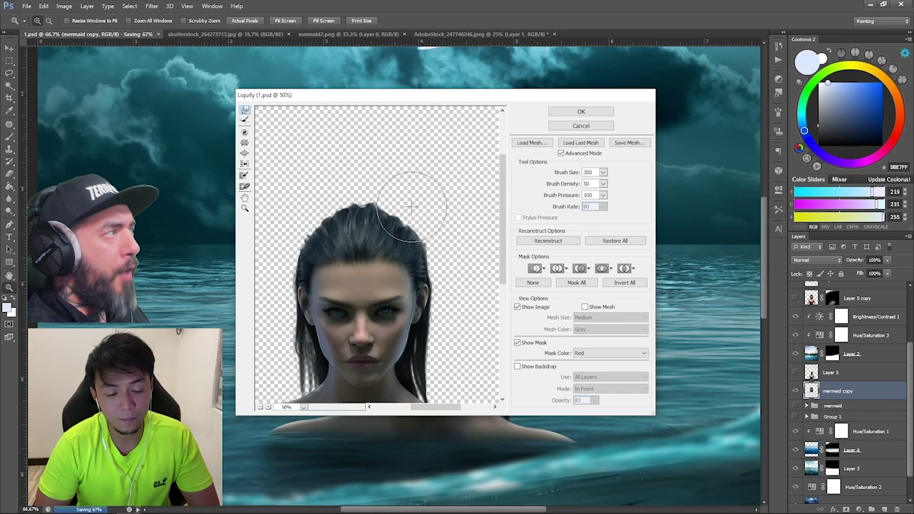
key("bracketright")
key("bracketright")
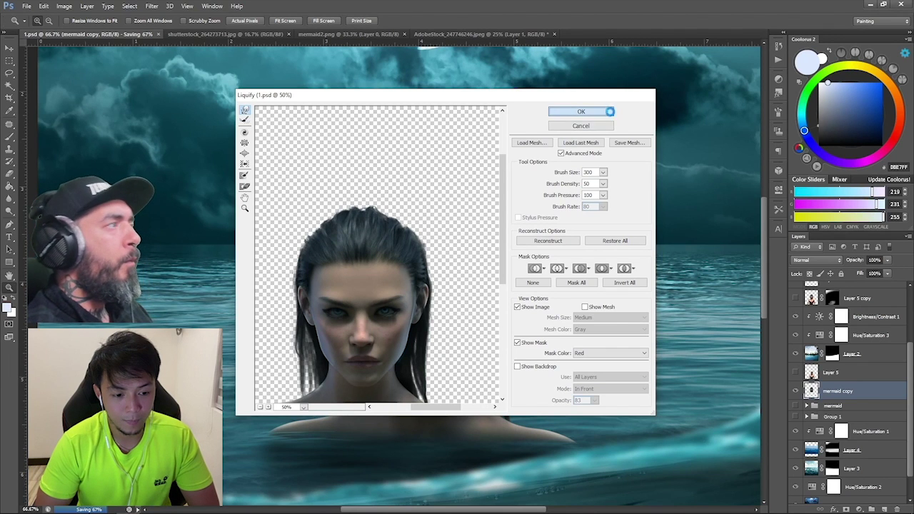
left_click(580, 111)
- Check the reshaped hair against the whole composition and save the document
left_click(460, 218, "alt")
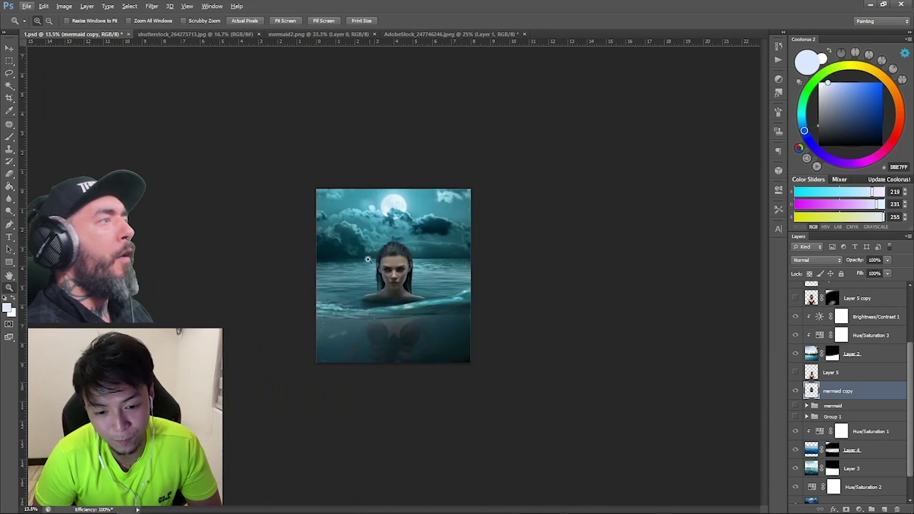
left_click(360, 246)
left_click(360, 245)
key("ctrl+s")
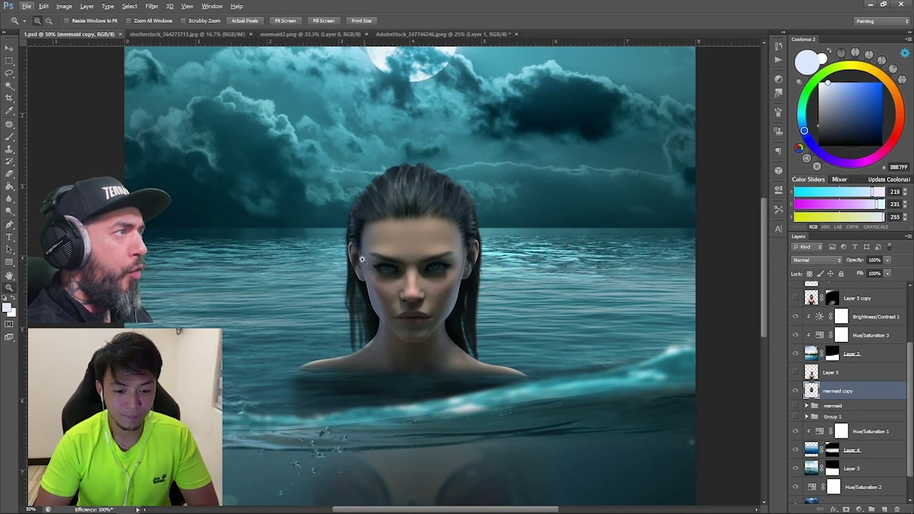
- Add a new empty layer directly above Layer 9
key("ctrl+0")
scroll(880, 396, "up", 1)
scroll(876, 385, "up", 3)
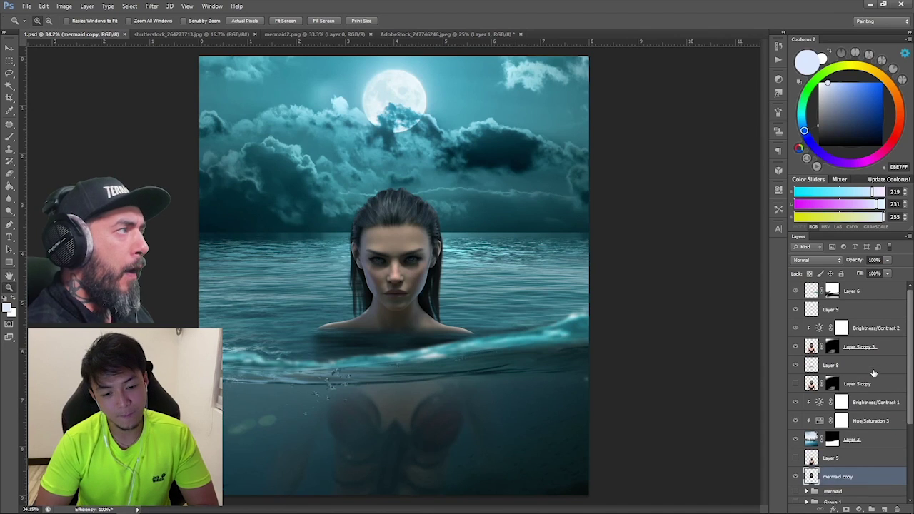
left_click(876, 327)
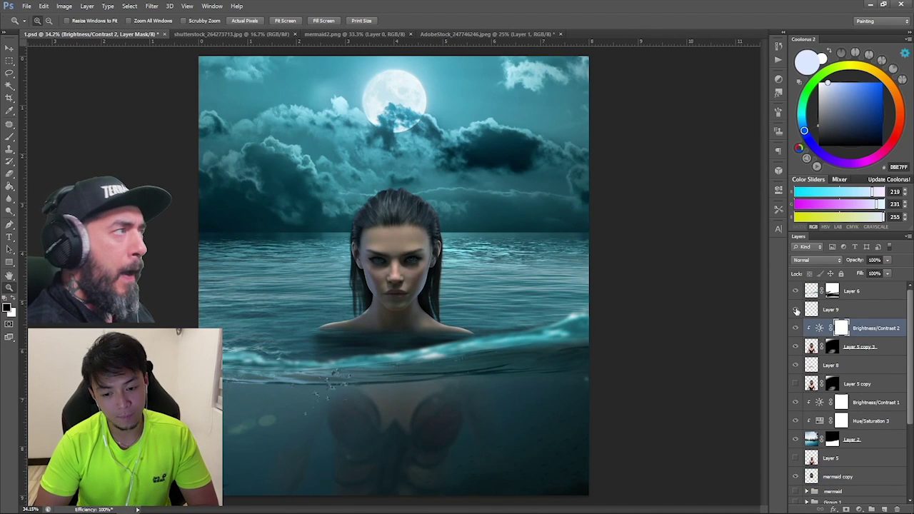
left_click(841, 310)
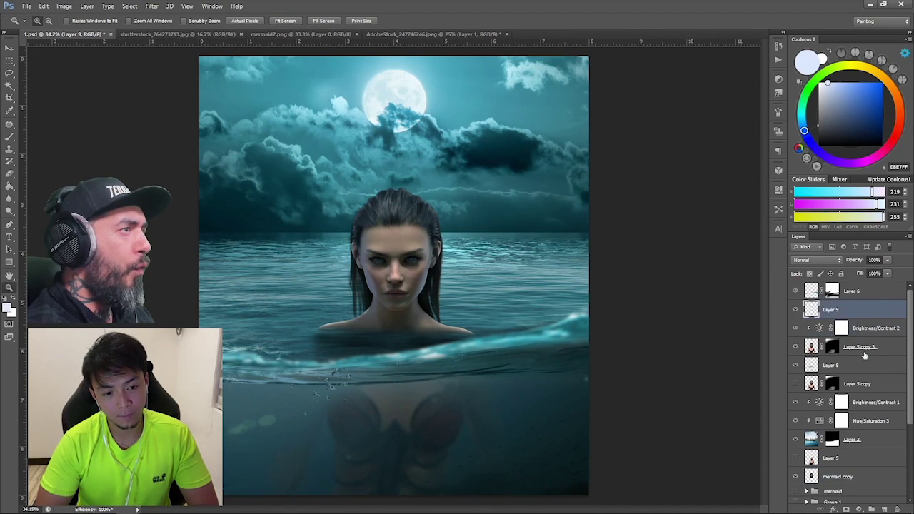
left_click(883, 509)
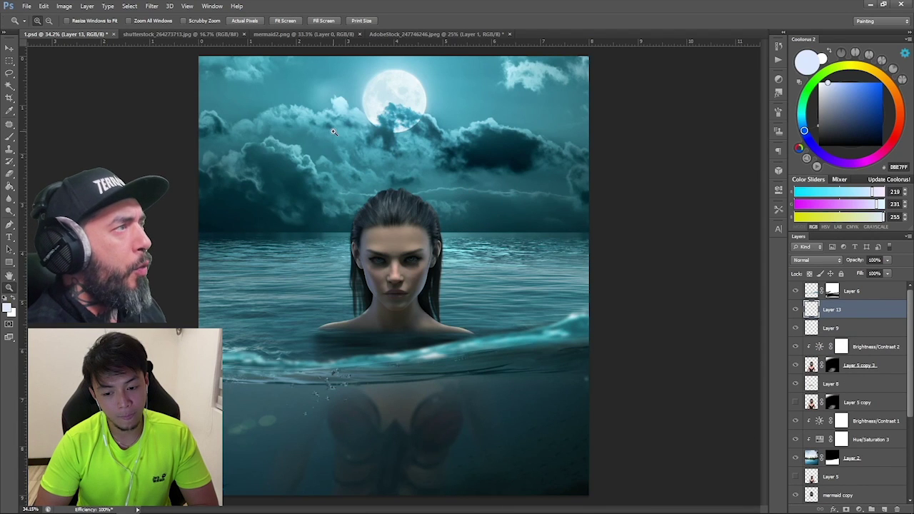
- Set the Brush to size 5 with light cyan 82EEFF for painting along the mermaid's hair edge
left_click(191, 91)
left_click(363, 204)
key("b")
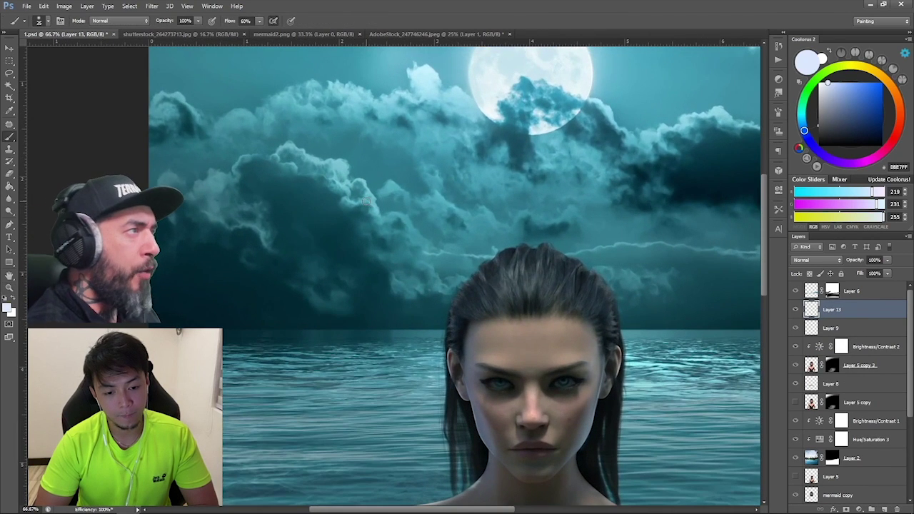
left_click(512, 227, "alt")
left_click_drag(841, 107, 849, 82)
key("bracketleft")
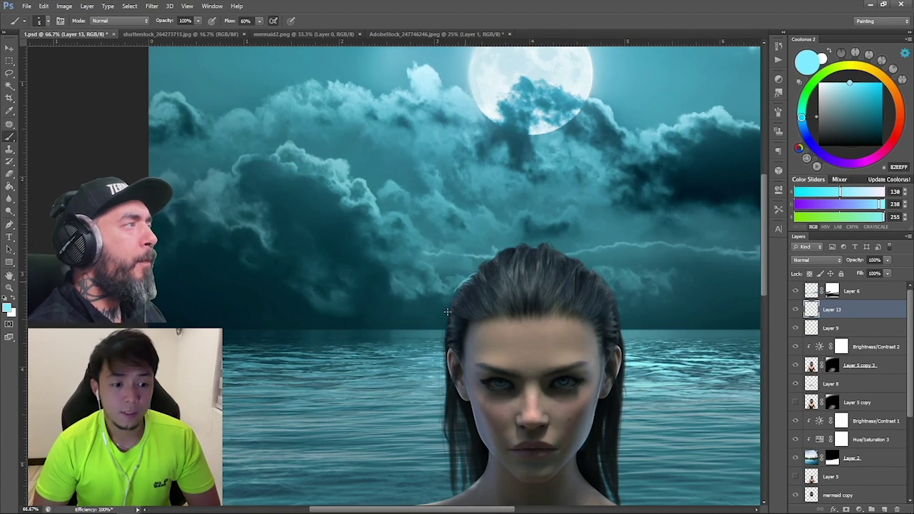
- Add a new layer clipped to the mermaid copy layer and set its blend mode to Overlay
key("alt")
left_click(846, 371)
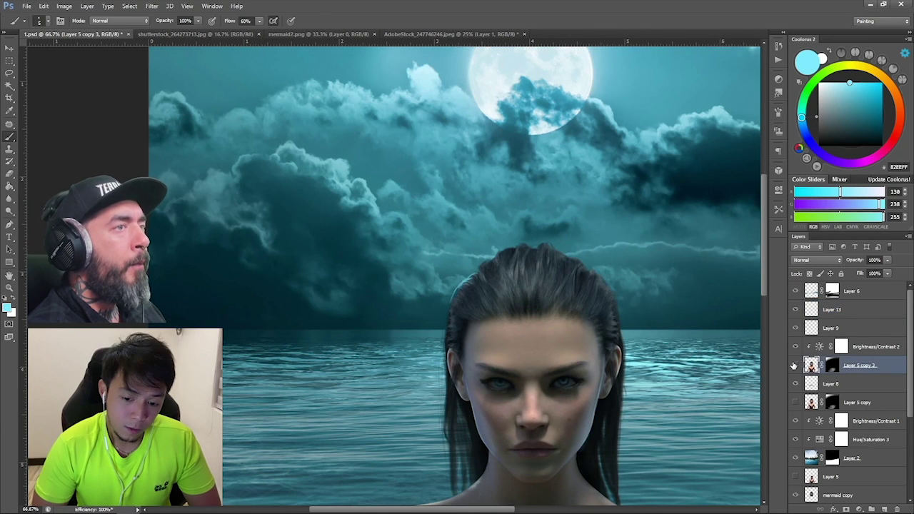
scroll(823, 421, "down", 3)
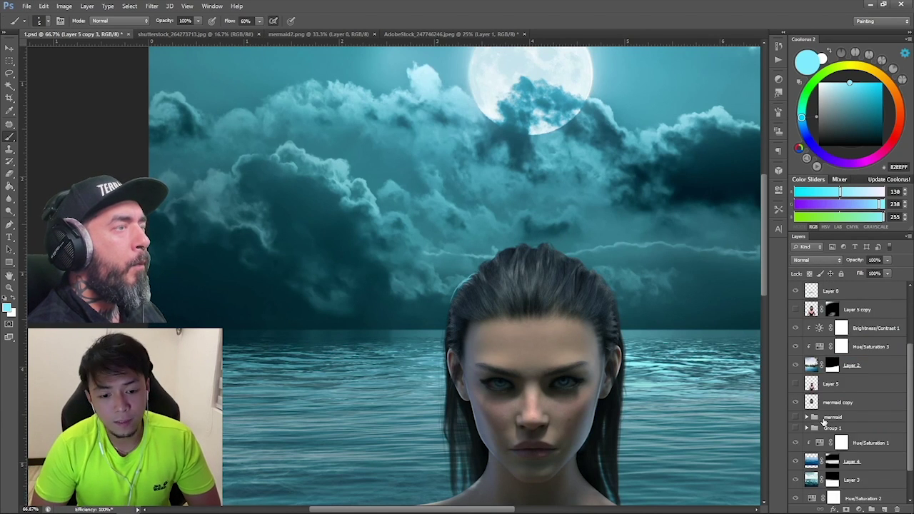
left_click(838, 404)
left_click(884, 509)
right_click(883, 405)
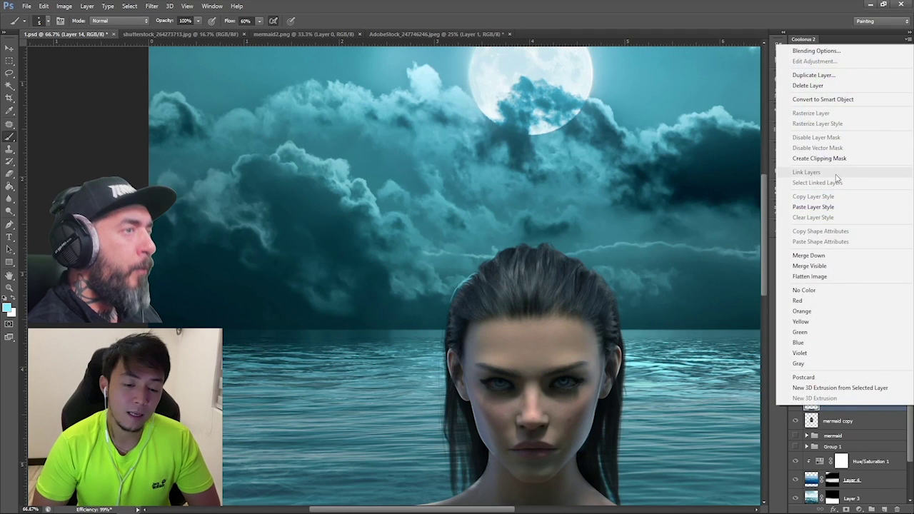
key("Escape")
left_click(816, 260)
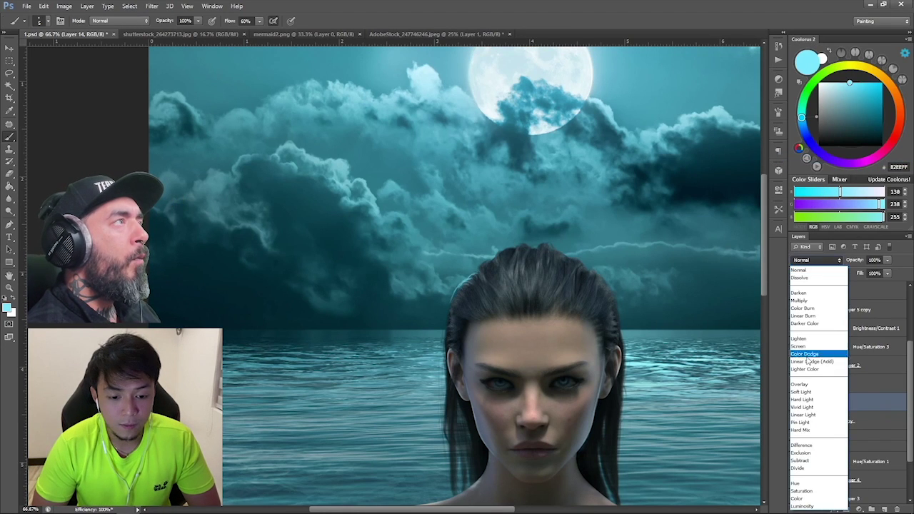
left_click(801, 384)
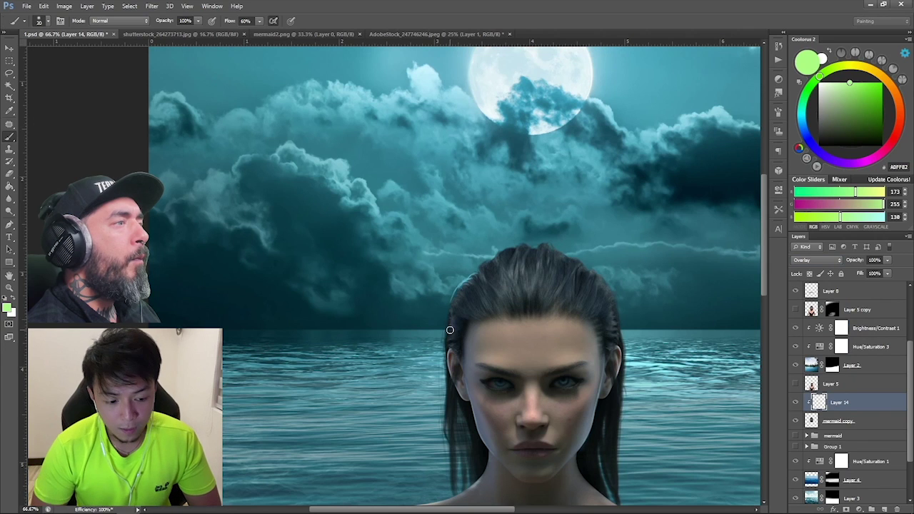
- Paint white FFFFFF highlights along the crown and upper outline of the hair on the clipped Overlay layer, enlarging the brush as needed
key("bracketright")
key("bracketright")
left_click_drag(839, 142, 793, 49)
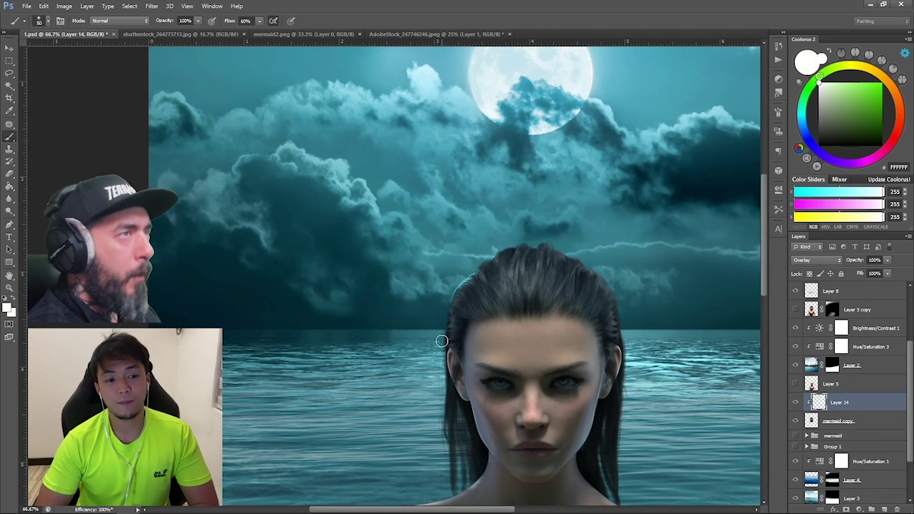
mouse_move(446, 328)
left_mouse_down()
mouse_move(511, 244)
mouse_move(546, 232)
left_mouse_up()
key("bracketright")
left_click_drag(472, 279, 542, 242)
left_click_drag(493, 265, 599, 256)
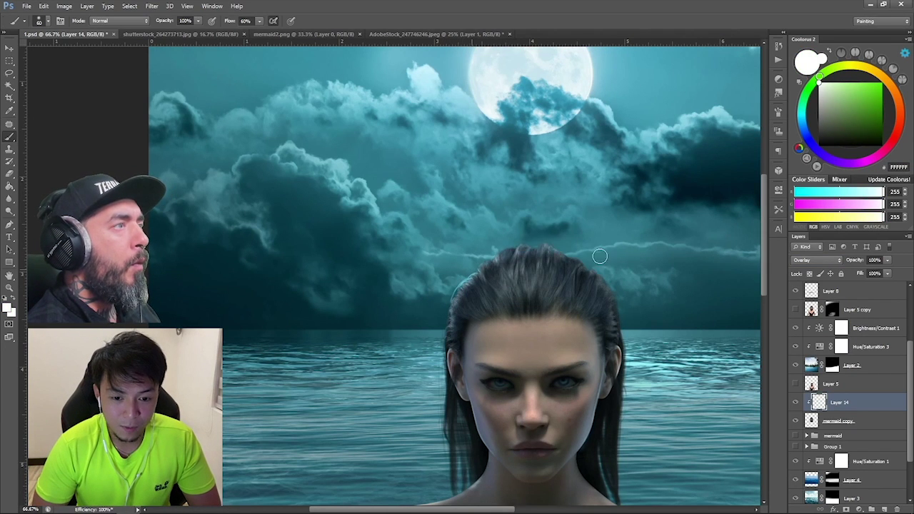
mouse_move(535, 239)
left_mouse_down()
mouse_move(603, 285)
mouse_move(619, 326)
left_mouse_up()
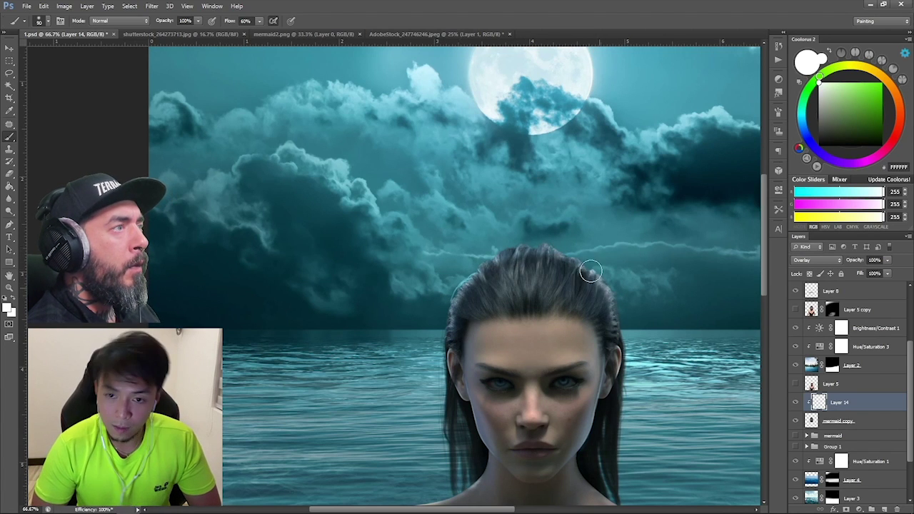
- Check the hair highlights against the whole composition at reduced zoom and up close
key("z")
left_click(623, 216, "alt")
left_click(623, 215, "alt")
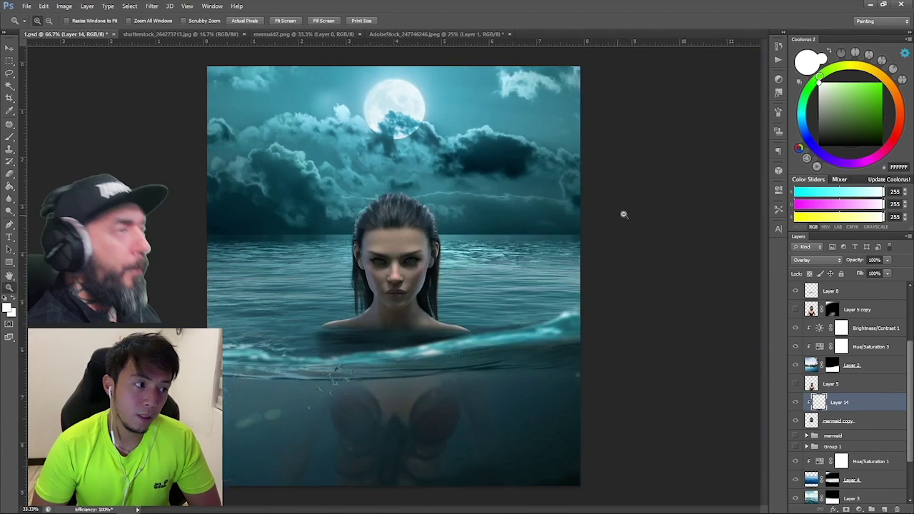
left_click(622, 215, "alt")
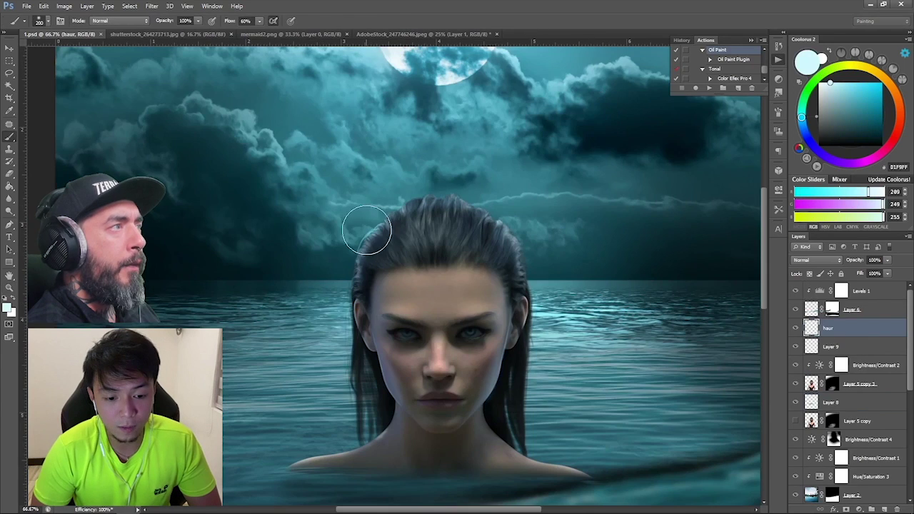
left_click_drag(366, 234, 363, 237)
key("]")
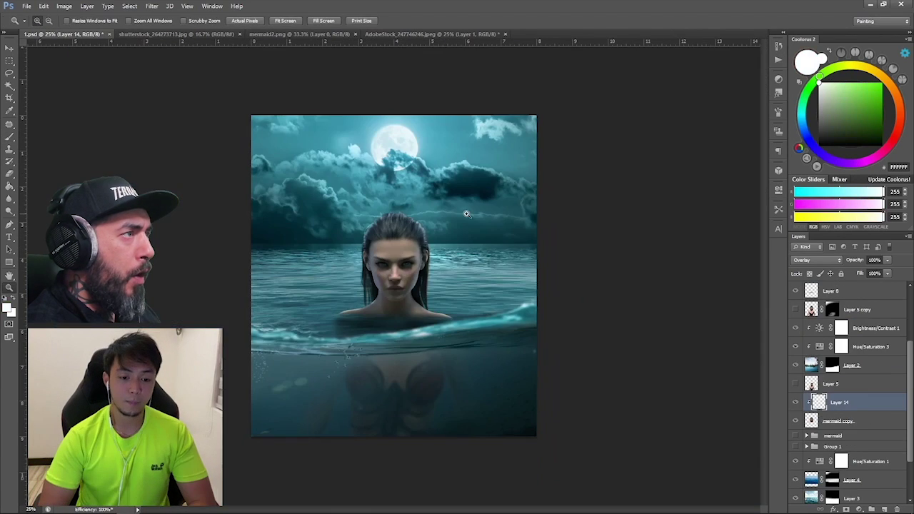
key("ctrl+plus")
key("ctrl+plus")
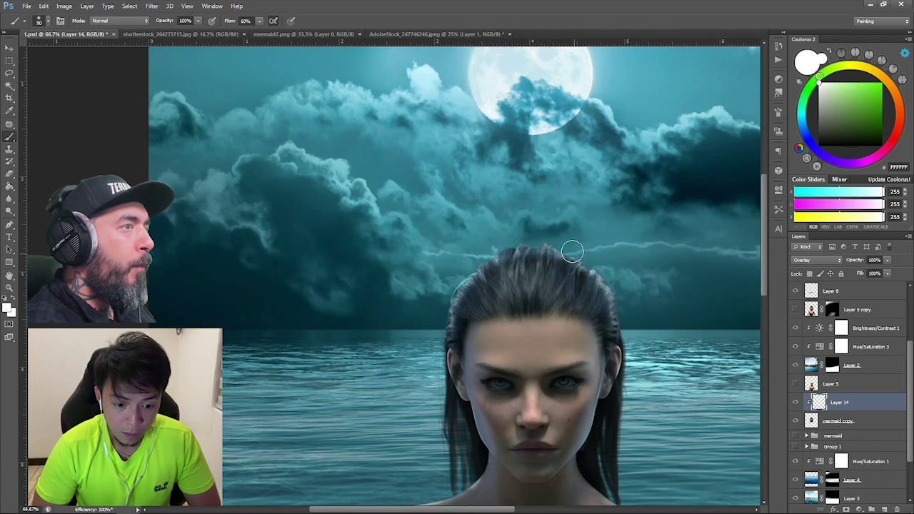
key("z")
left_click(623, 216, "alt")
left_click(624, 215, "alt")
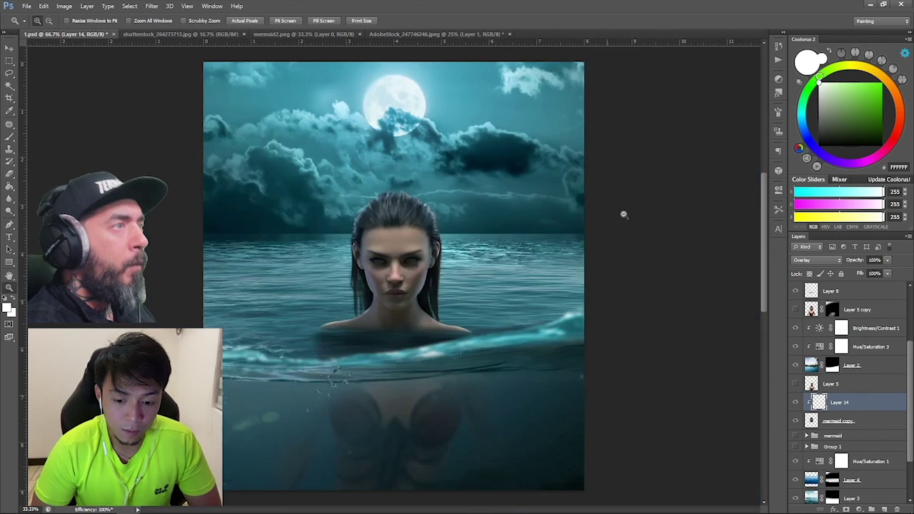
left_click(623, 214, "alt")
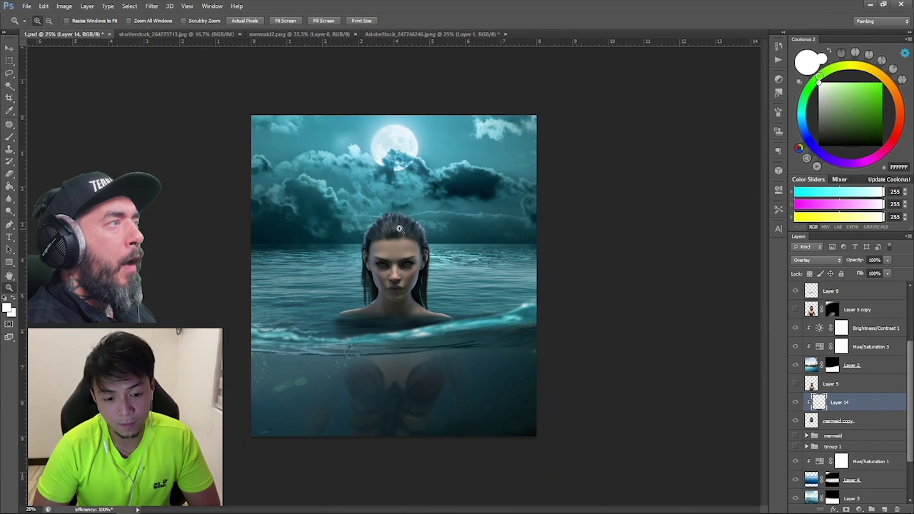
left_click(386, 216)
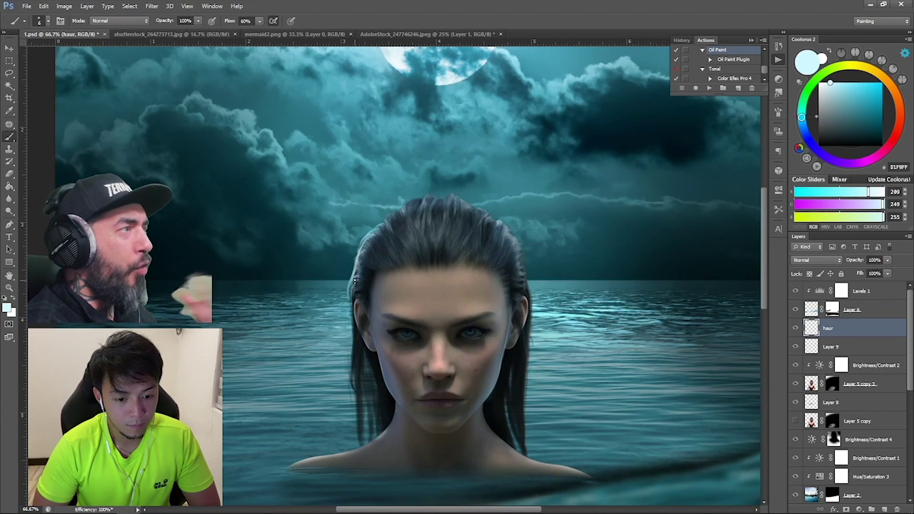
- Paint pale cyan D1F9FF rim light along both outer edges of the hair on the haur layer, mirroring the canvas with the FLIP action between sides
left_click_drag(352, 288, 353, 349)
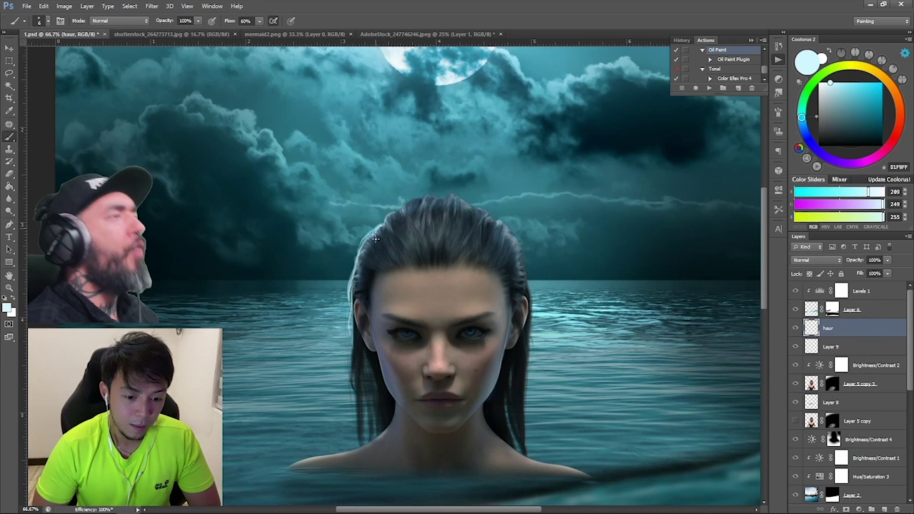
left_click_drag(365, 245, 352, 274)
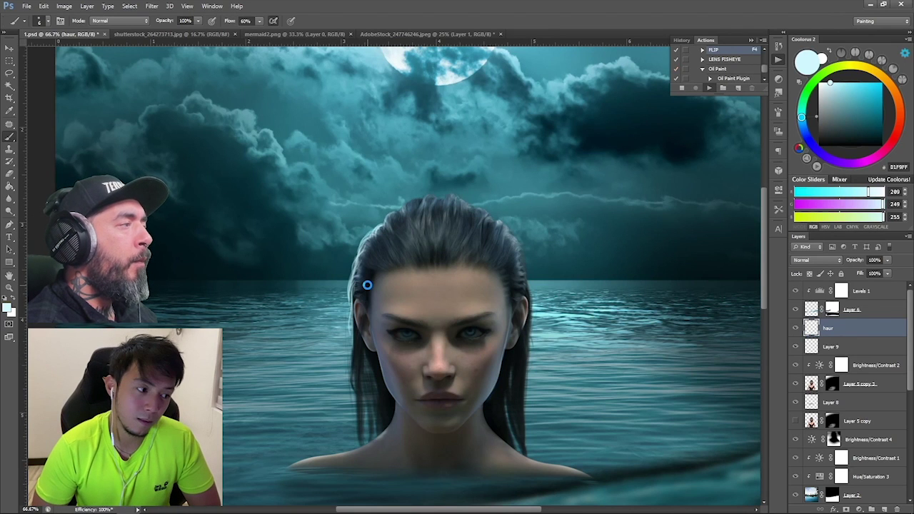
key("F4")
key("space")
left_click_drag(435, 246, 482, 278)
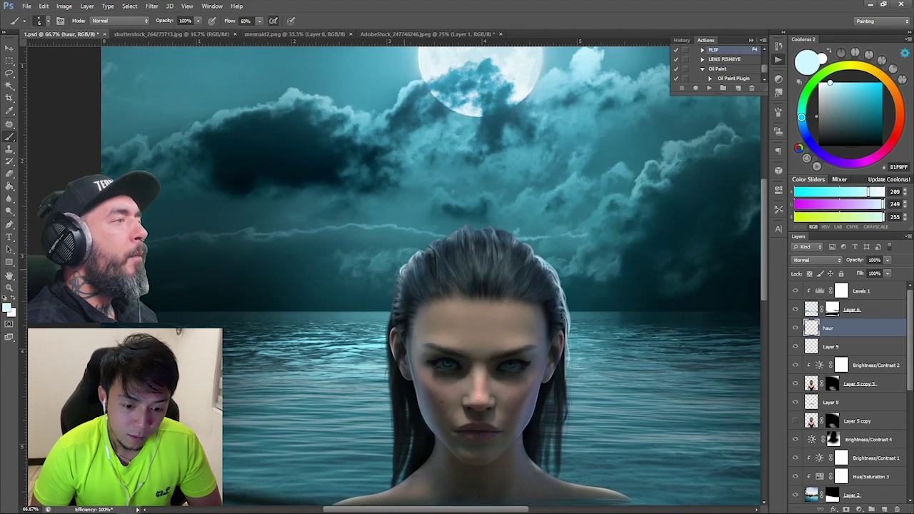
mouse_move(395, 278)
left_mouse_down()
mouse_move(388, 339)
mouse_move(391, 324)
left_mouse_up()
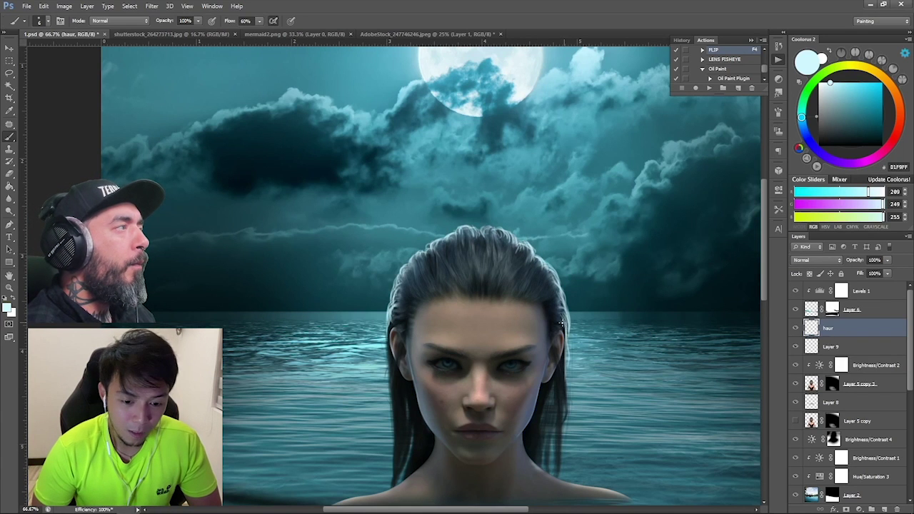
- Paint thin strands down the lower hair on both sides of the neck with dark and grey-blue colors sampled from the hair
left_click(560, 372, "alt")
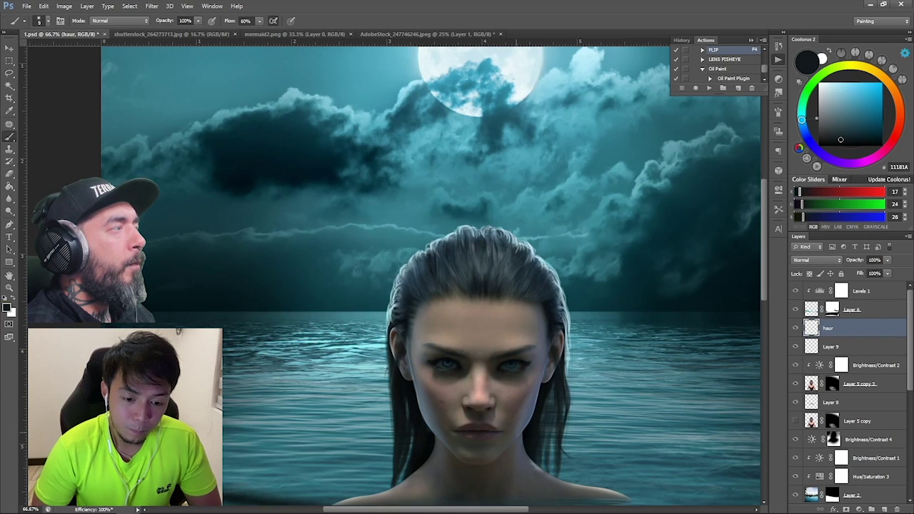
left_click(393, 313, "alt")
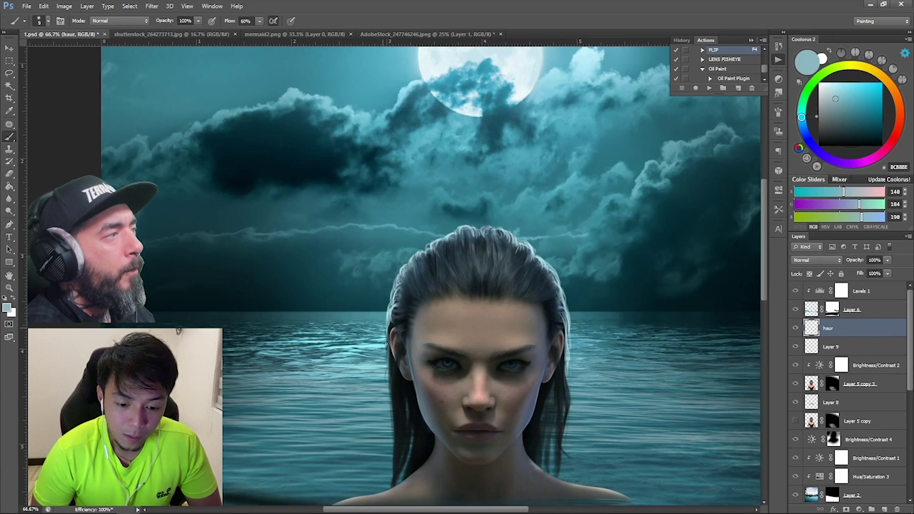
left_click(391, 379, "alt")
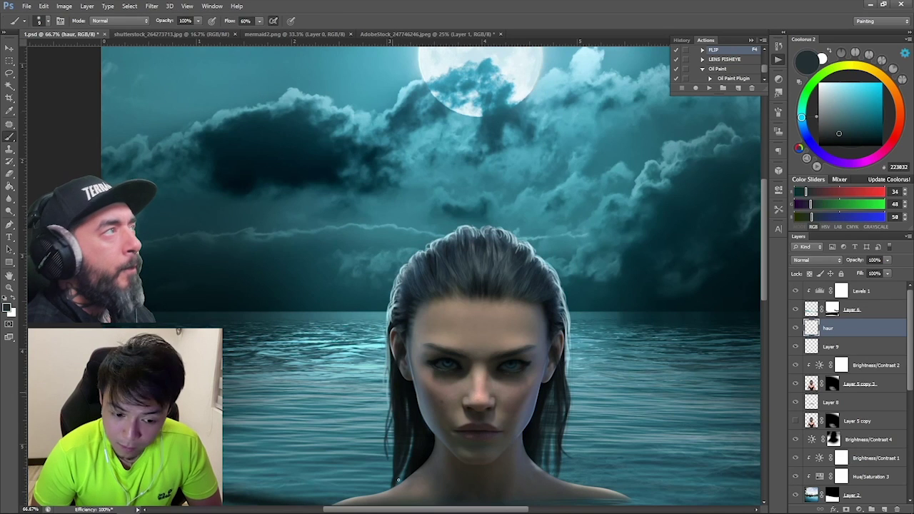
left_click(393, 337, "alt")
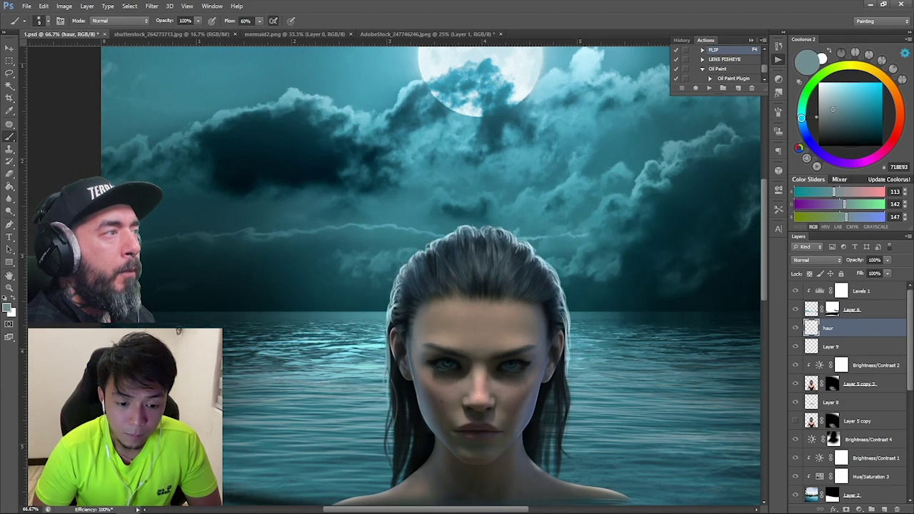
left_click_drag(391, 401, 388, 477)
left_click_drag(391, 363, 386, 459)
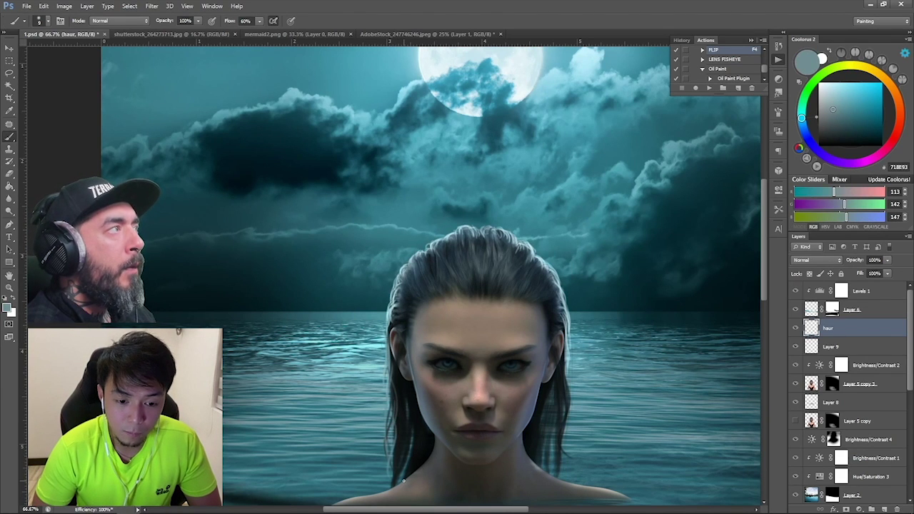
mouse_move(565, 386)
left_mouse_down()
mouse_move(561, 470)
mouse_move(565, 439)
left_mouse_up()
left_click_drag(553, 407, 558, 473)
- Fill the lower hair on the image's right side with dark color 101619 sampled from the hair, using brush size 40
left_click(559, 378, "alt")
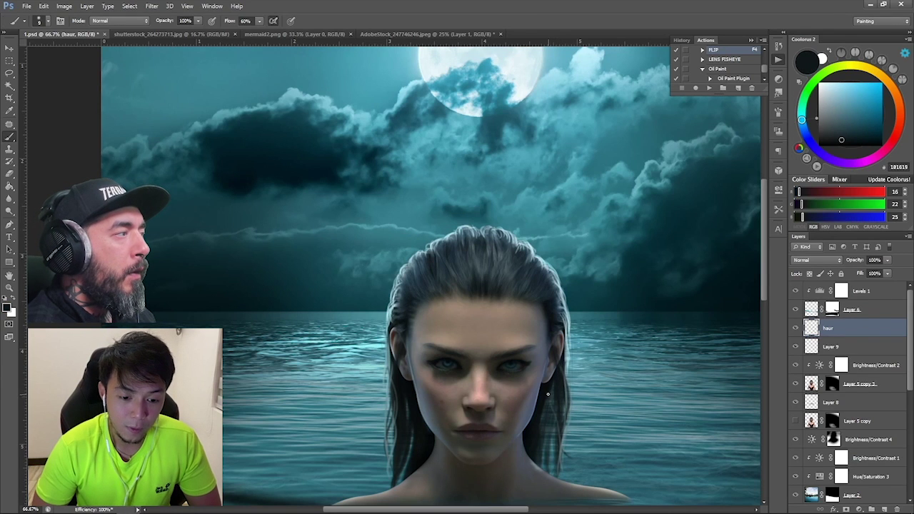
key("bracketright")
key("bracketright")
key("bracketright")
key("bracketright")
left_click_drag(554, 384, 551, 464)
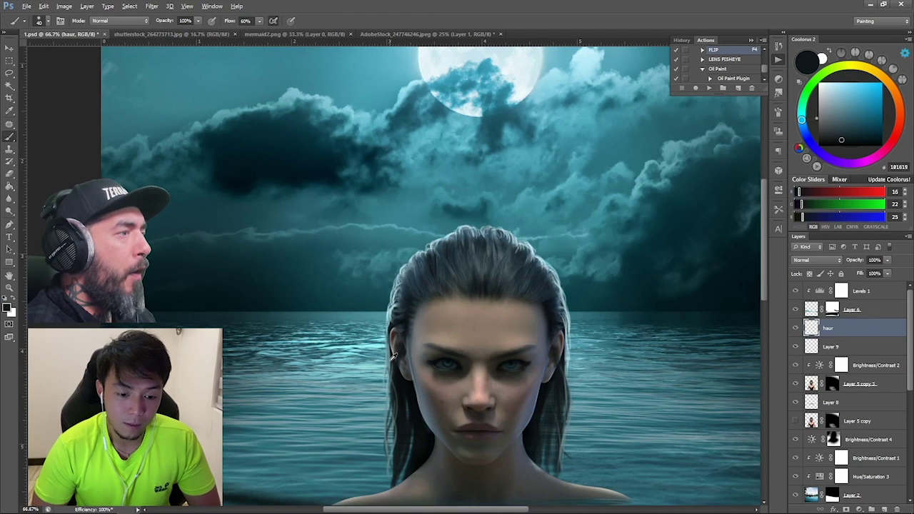
- Shade the lower hair between the strands on the image's right side again with an enlarged dark brush
key("[")
key("[")
key("[")
key("[")
left_click(555, 381, "alt")
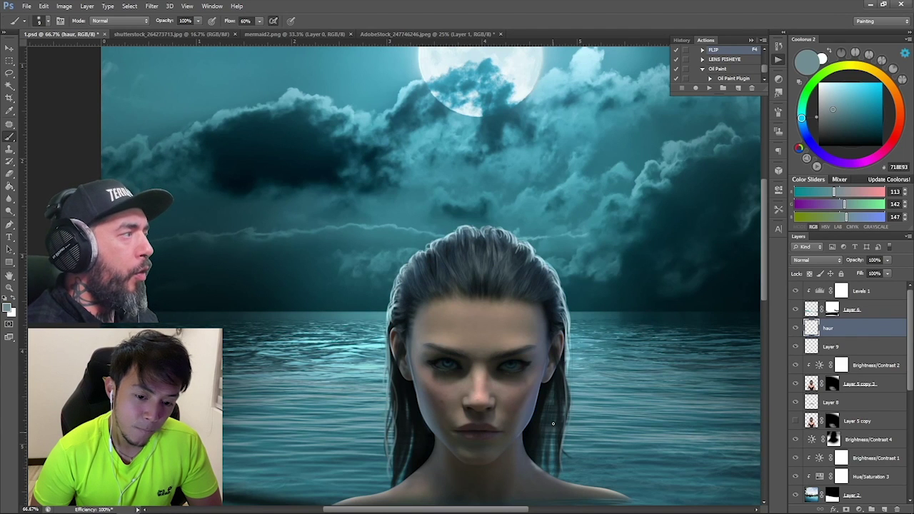
key("d")
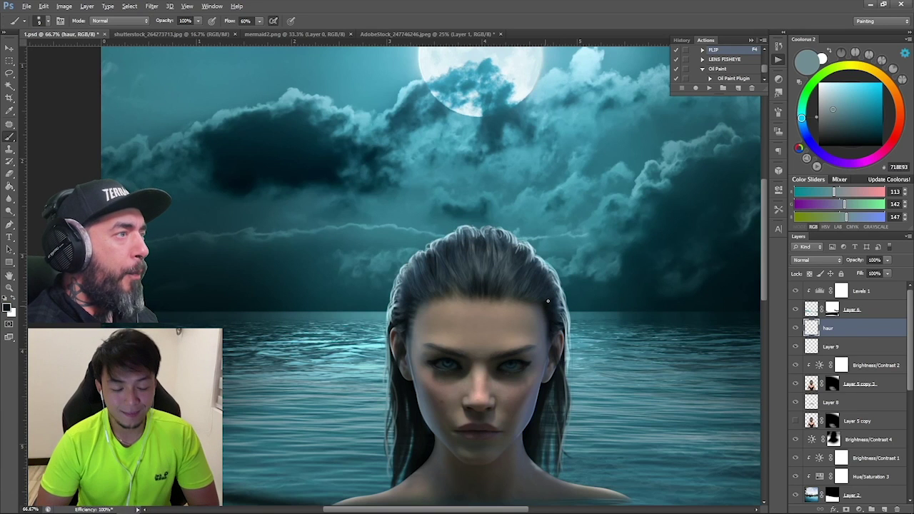
key("]")
key("]")
key("]")
key("]")
left_click_drag(553, 388, 553, 467)
- Paint thin strands down the lower hair on the image's left side with grey-blue 698C92 sampled from the hair
left_click(393, 358, "alt")
key("[")
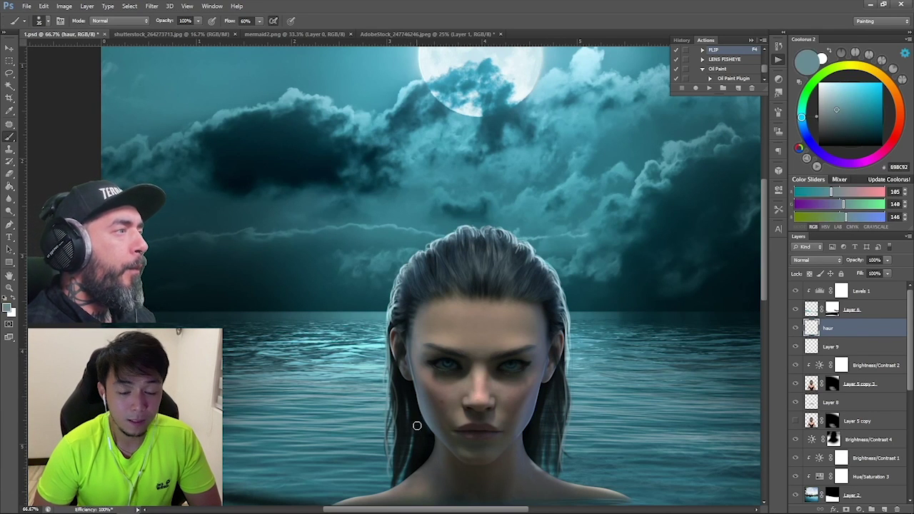
key("[")
key("[")
key("[")
key("[")
key("[")
key("[")
left_click_drag(409, 414, 399, 472)
key("ctrl+z")
mouse_move(404, 424)
left_mouse_down()
mouse_move(400, 483)
mouse_move(394, 475)
left_mouse_up()
left_click_drag(402, 405, 392, 486)
left_click_drag(395, 386, 385, 476)
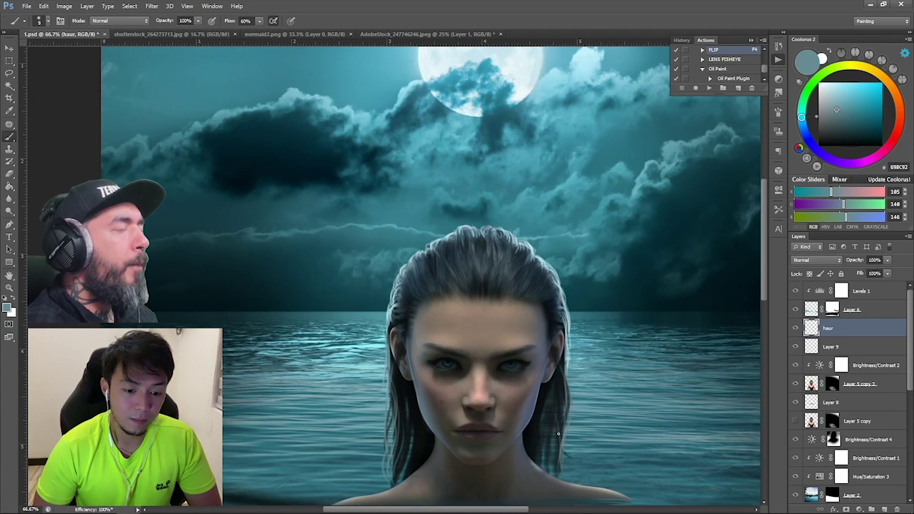
- Paint matching grey-blue strands at the hair ends on the image's right side, then sample dark color 0A1010 from there
left_click_drag(555, 437, 562, 478)
left_click_drag(561, 442, 556, 479)
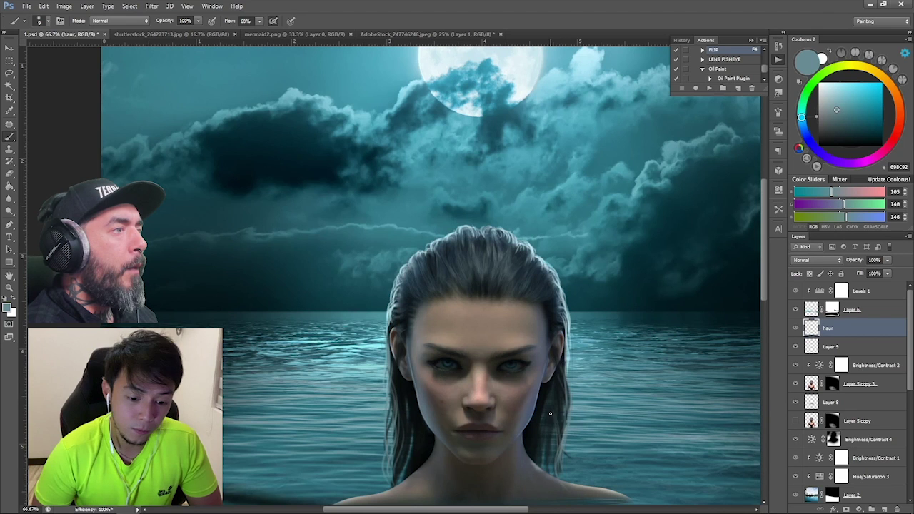
left_click(557, 480, "alt")
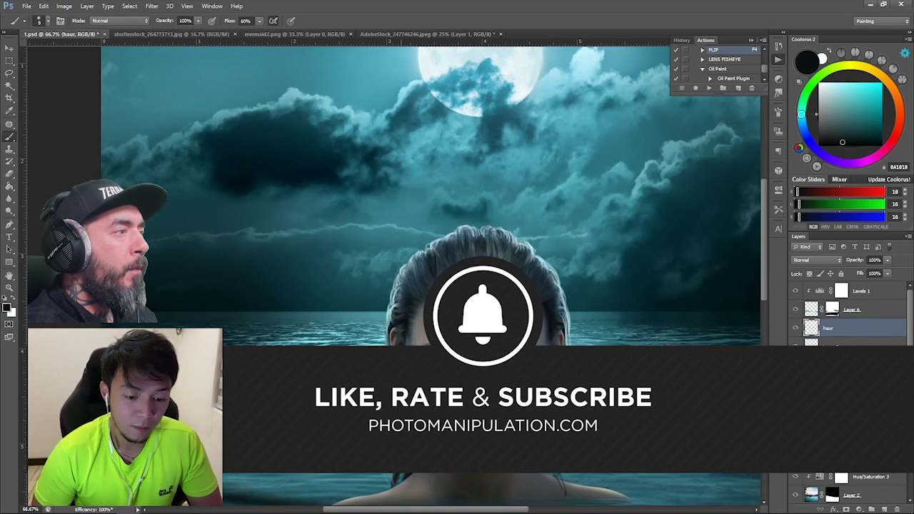
- Mirror the canvas with the FLIP action while the whole composite is in view
key("z")
left_click(539, 276, "alt")
left_click(539, 276, "alt")
left_click(539, 276, "alt")
left_click(539, 276, "alt")
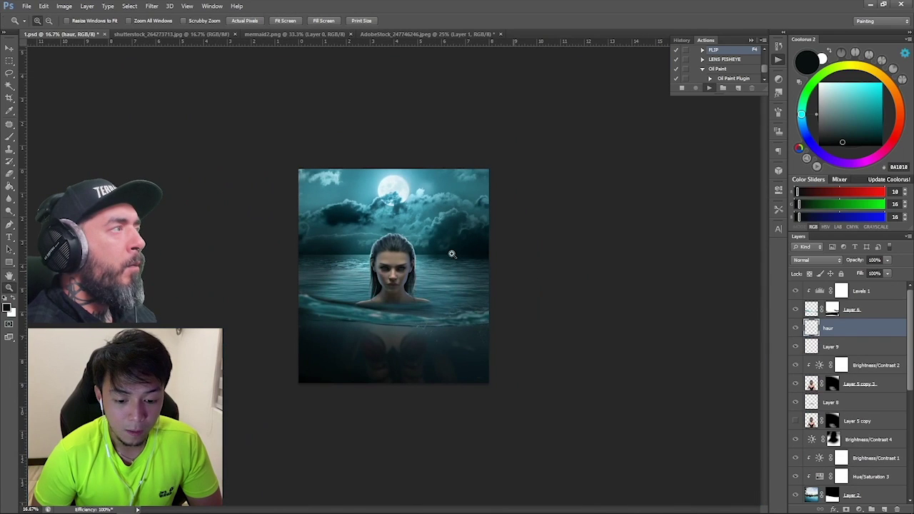
key("F4")
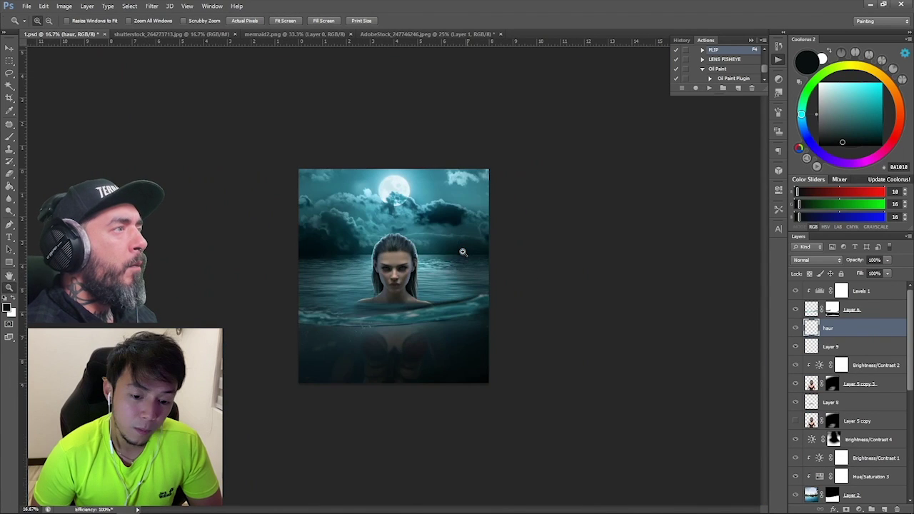
- Examine the painted hair edges and strands up close and against the moonlit background
left_click(376, 226)
left_click_drag(371, 204, 438, 278)
left_click(412, 221)
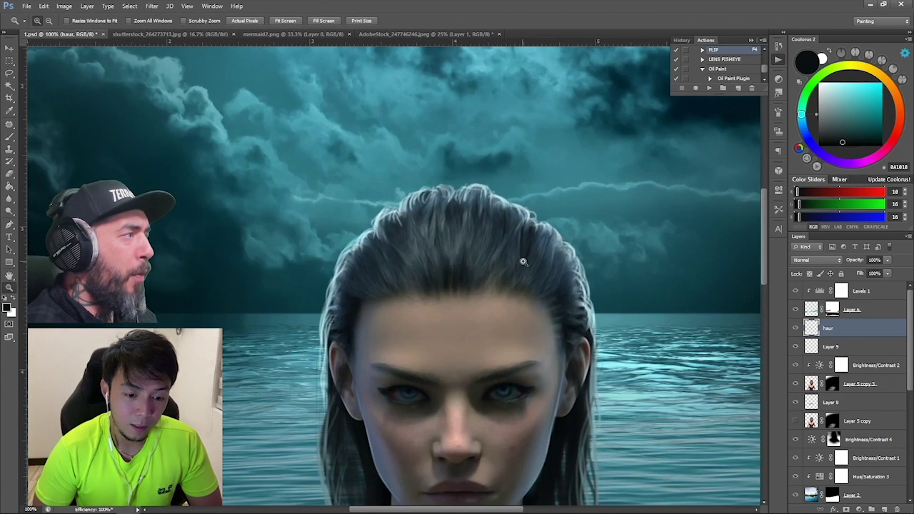
key("space")
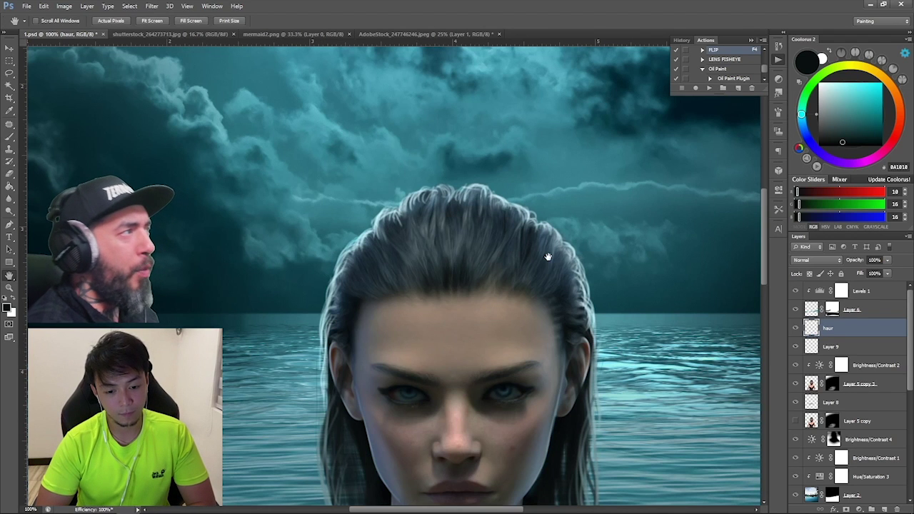
left_click_drag(547, 257, 499, 265)
key("z")
left_click(513, 245, "alt")
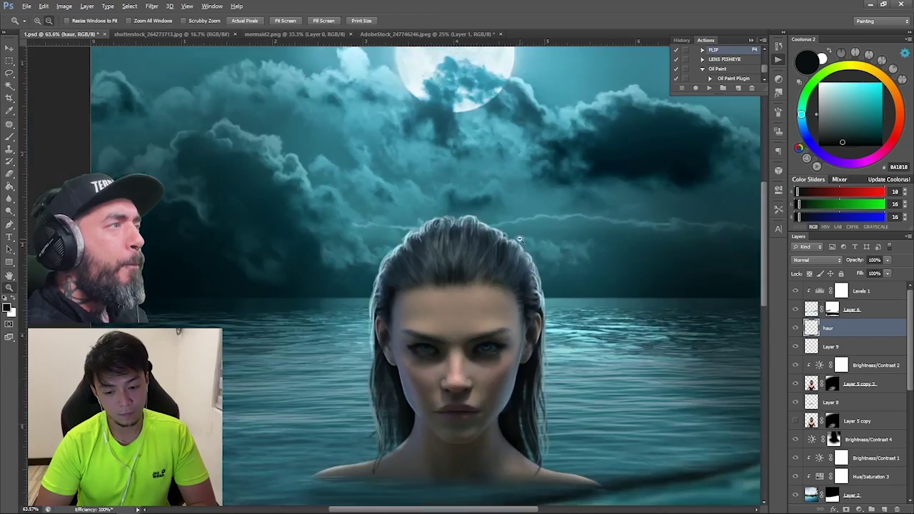
left_click(512, 245, "alt")
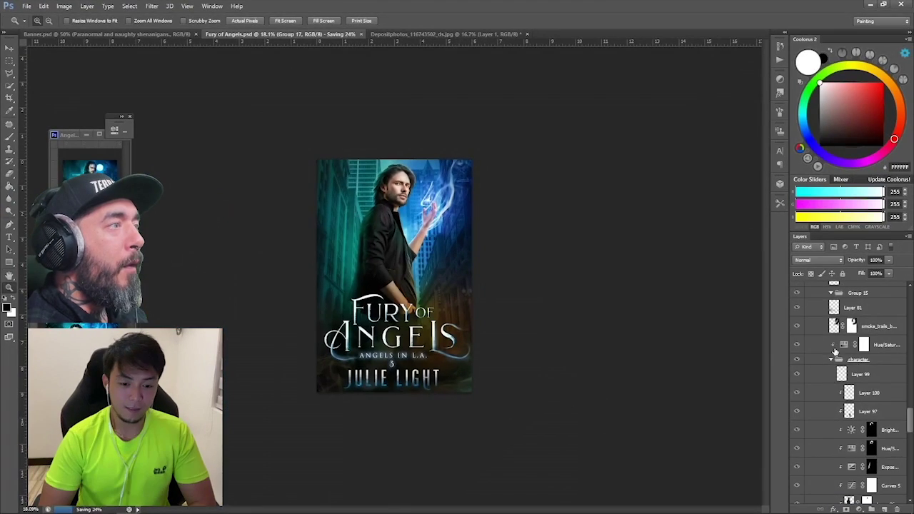
- In Fury of Angels.psd, add a layer clipped to the character group and set its blend mode to Overlay
left_click(883, 508)
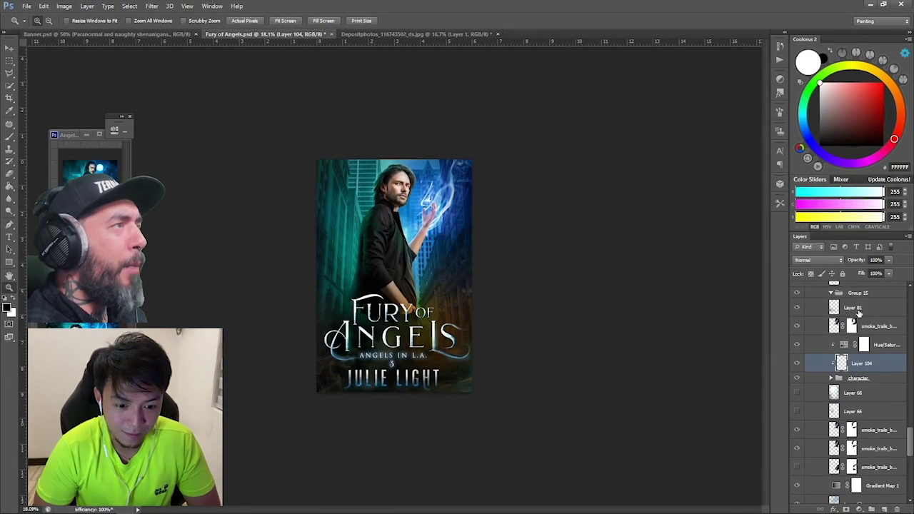
left_click(817, 260)
left_click(809, 384)
left_click(819, 261)
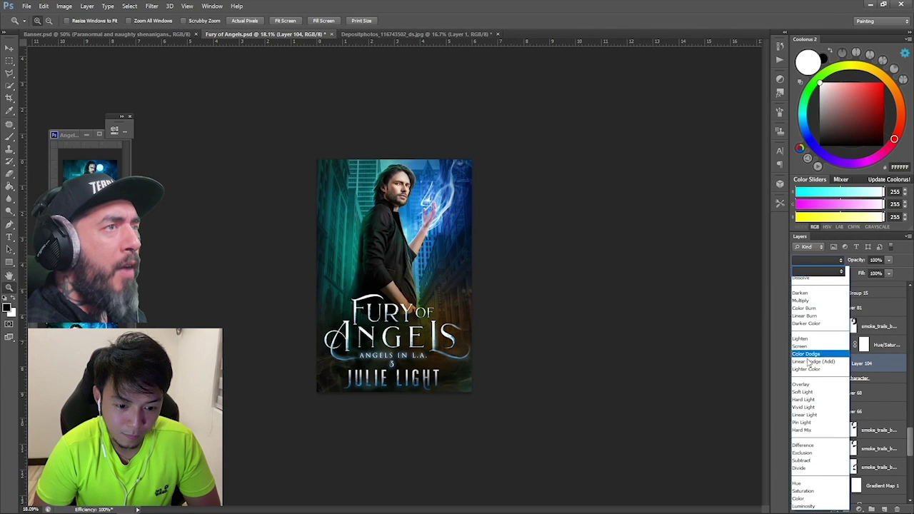
left_click(807, 384)
- Paint soft white light along both edges of the man's hair on the Overlay layer
left_click(493, 149)
left_click(494, 148)
key("b")
key("x")
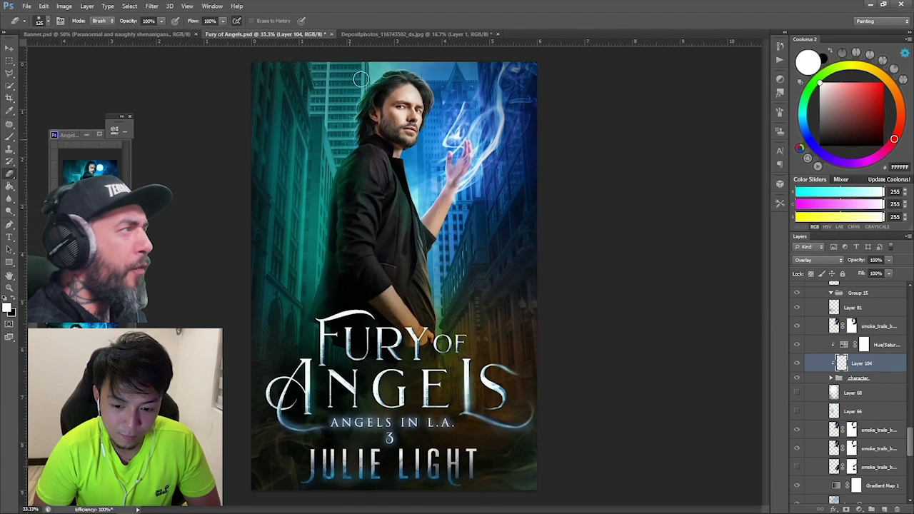
key("b")
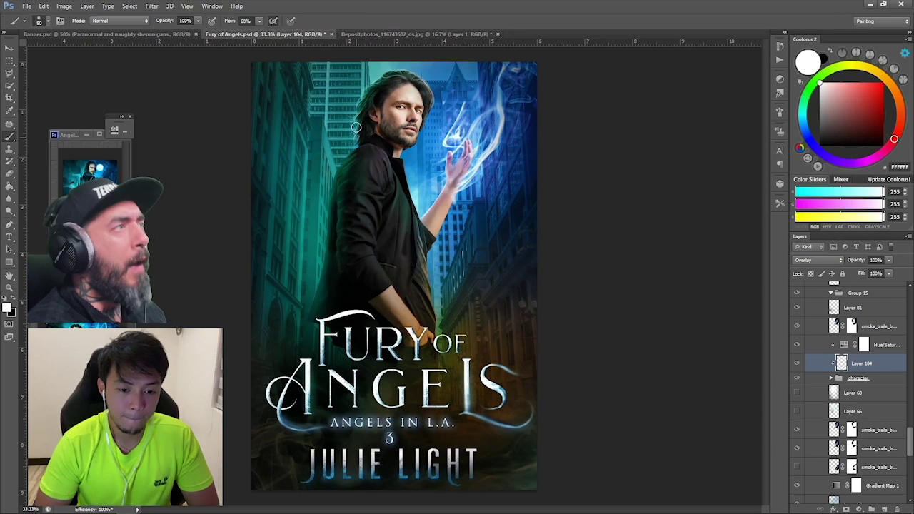
left_click_drag(363, 112, 379, 87)
key("[")
key("super")
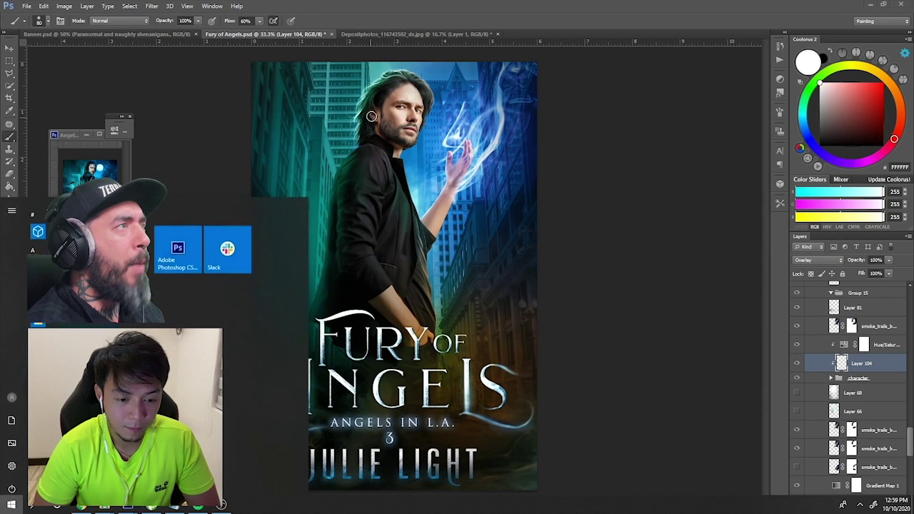
key("super")
left_click_drag(362, 118, 358, 136)
mouse_move(408, 69)
left_mouse_down()
mouse_move(429, 84)
mouse_move(429, 119)
left_mouse_up()
- Paint soft white light along the jacket's back and front edges and up the man's raised arm
mouse_move(346, 148)
left_mouse_down()
mouse_move(310, 246)
mouse_move(309, 313)
left_mouse_up()
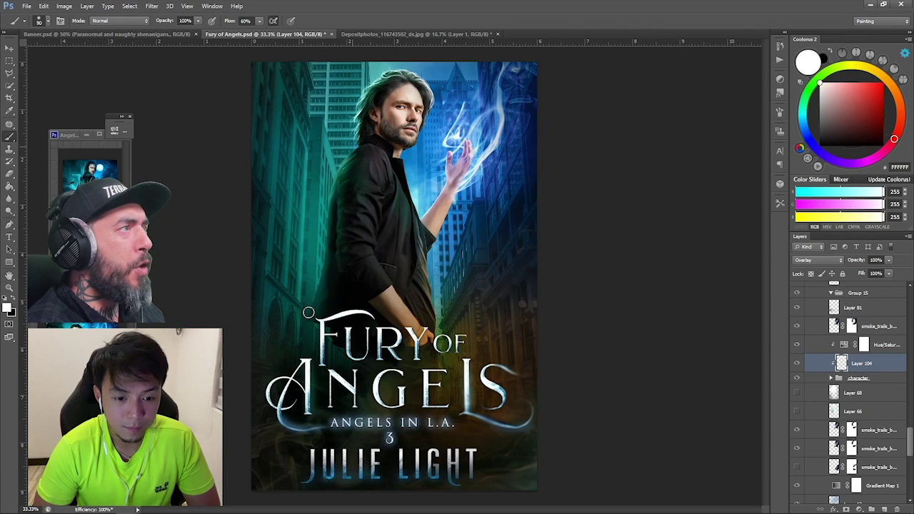
left_click_drag(326, 189, 329, 264)
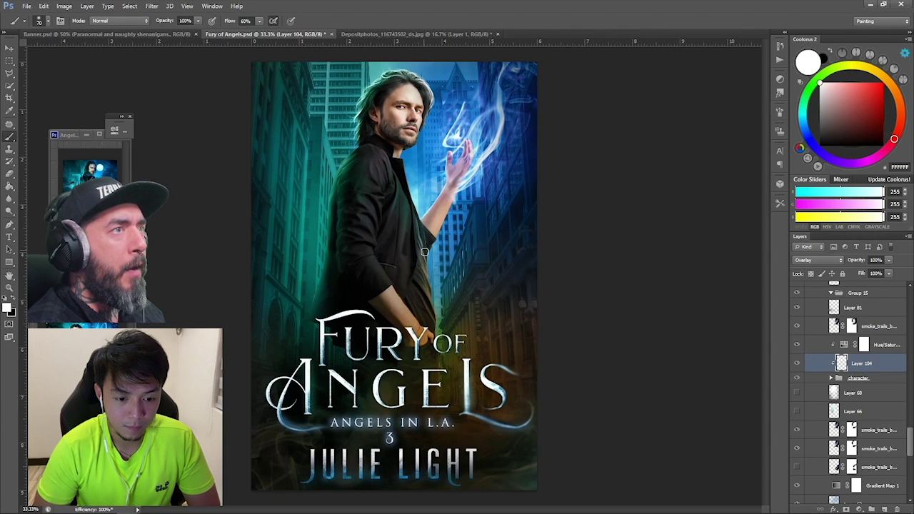
key("bracketleft")
key("bracketleft")
key("bracketleft")
left_click_drag(418, 219, 433, 313)
left_click_drag(399, 164, 413, 276)
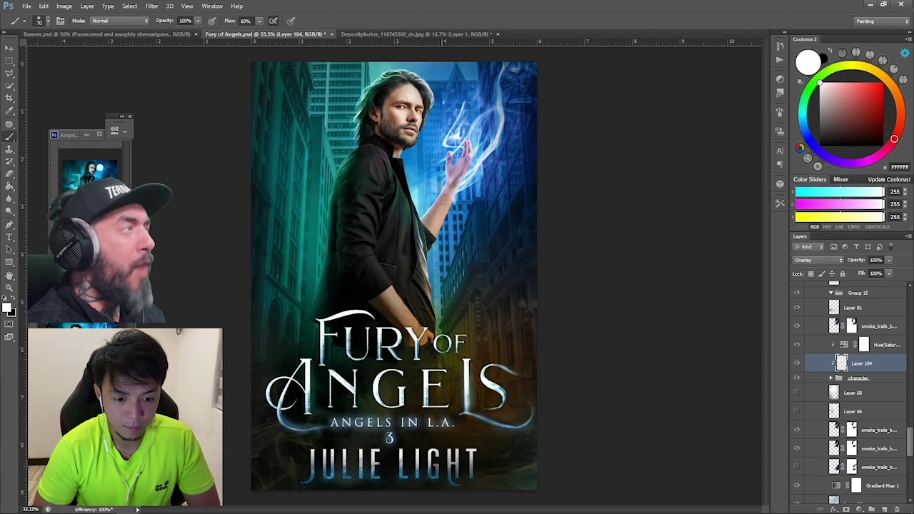
left_click_drag(457, 199, 468, 158)
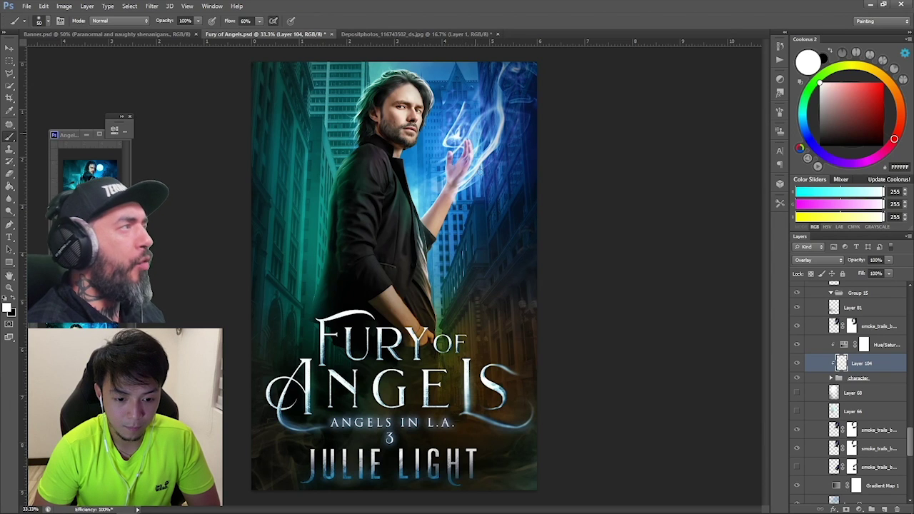
left_click_drag(446, 223, 451, 195)
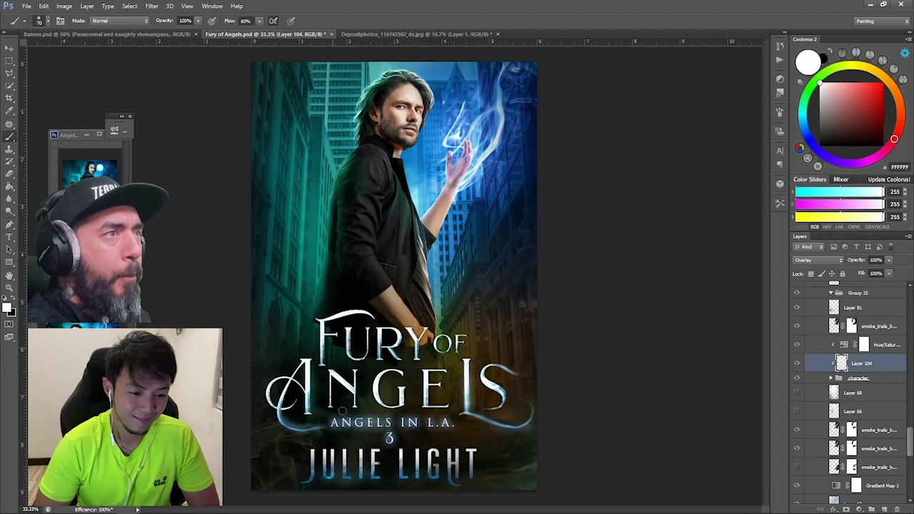
- Add a clipped Normal layer above the Overlay layer and paint fine white rim light along the jacket's back edge and sleeve
left_click(883, 509)
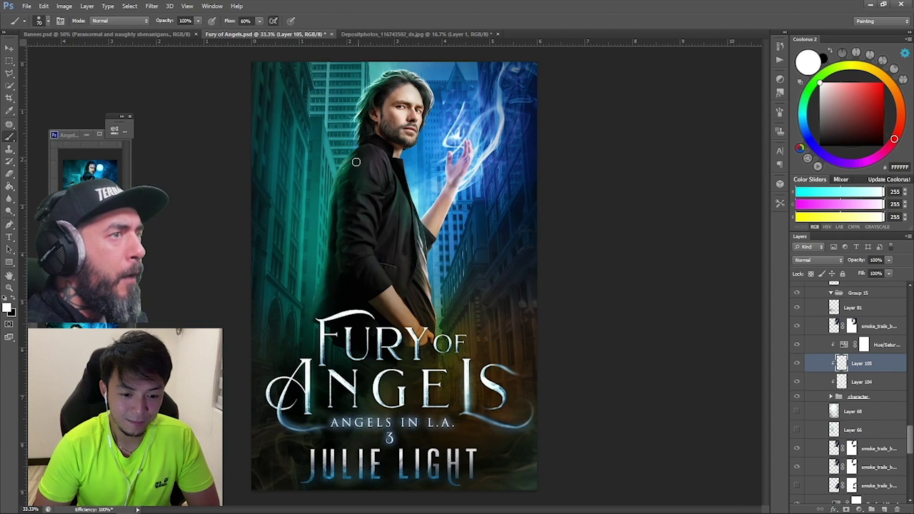
key("bracketleft")
key("bracketleft")
key("bracketleft")
key("bracketleft")
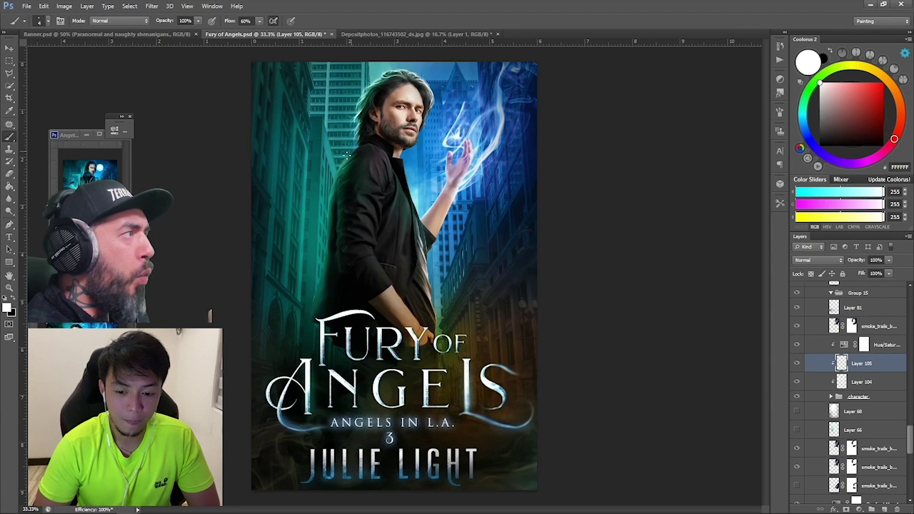
key("bracketleft")
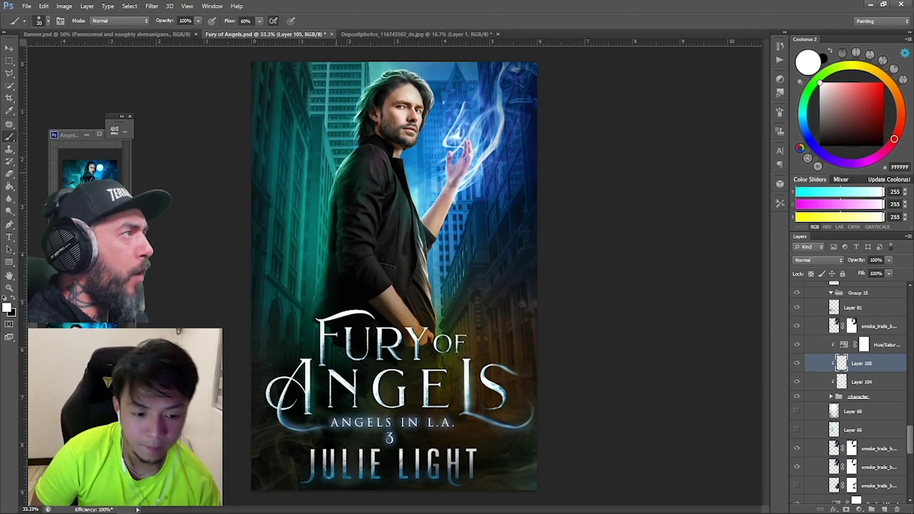
key("bracketright")
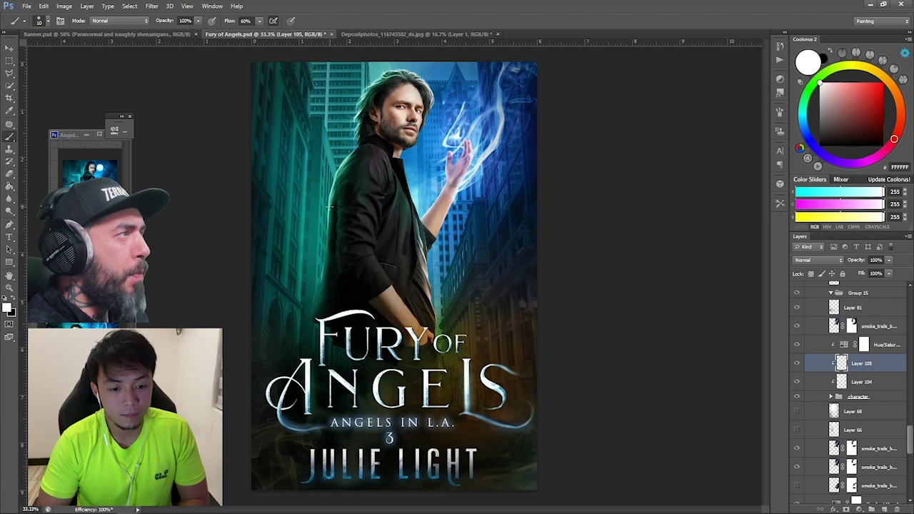
key("bracketright")
key("bracketright")
mouse_move(324, 255)
left_mouse_down()
mouse_move(326, 221)
mouse_move(327, 254)
mouse_move(326, 235)
left_mouse_up()
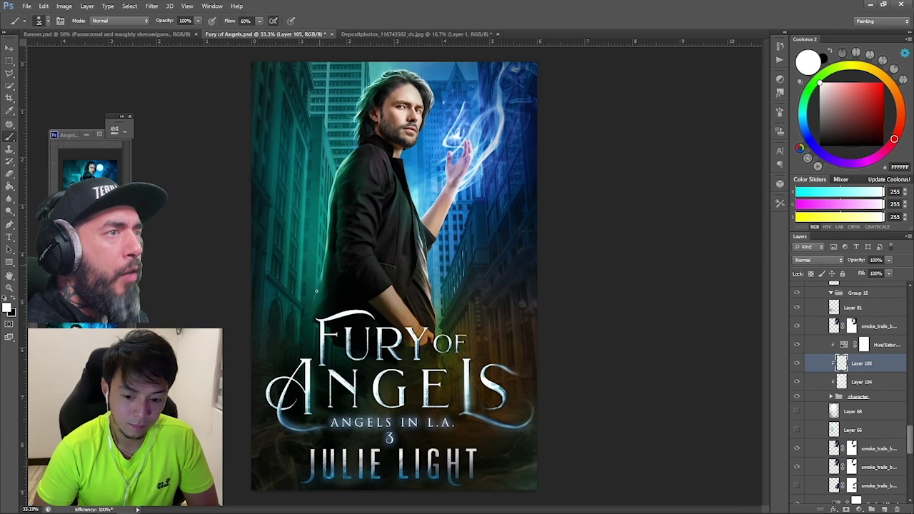
left_click_drag(316, 290, 318, 250)
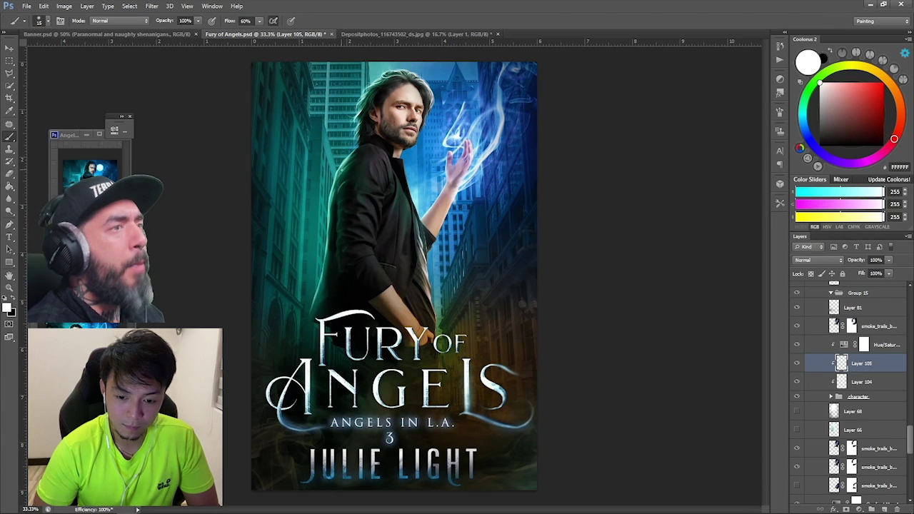
key("bracketleft")
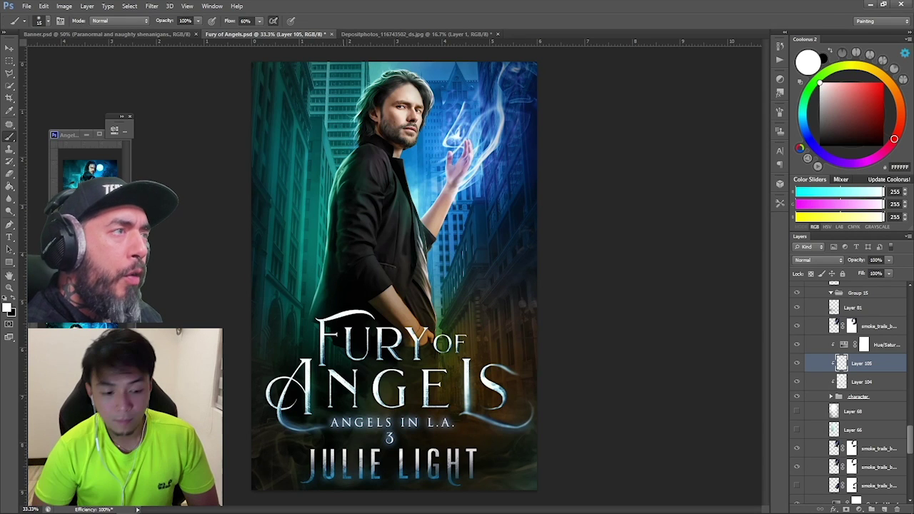
left_click_drag(341, 192, 336, 209)
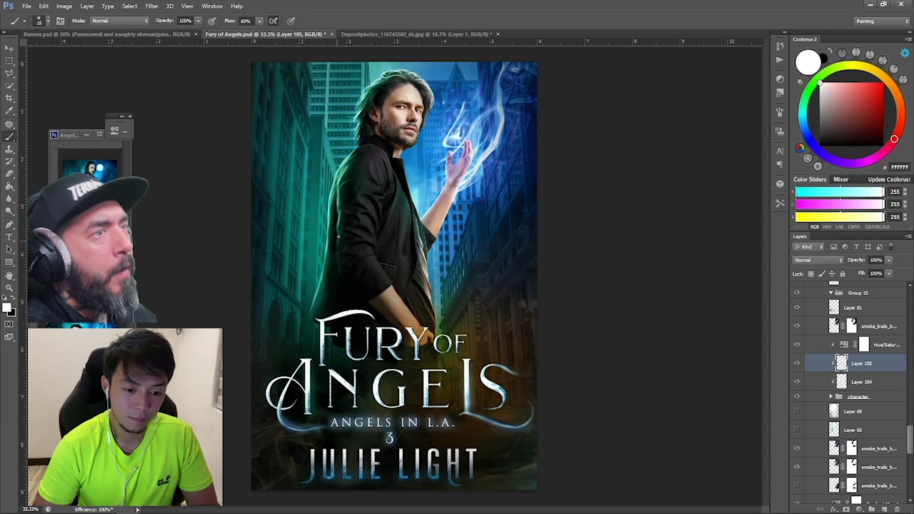
- Save Fury of Angels.psd with the whole cover in view
key("ctrl+minus")
key("ctrl+minus")
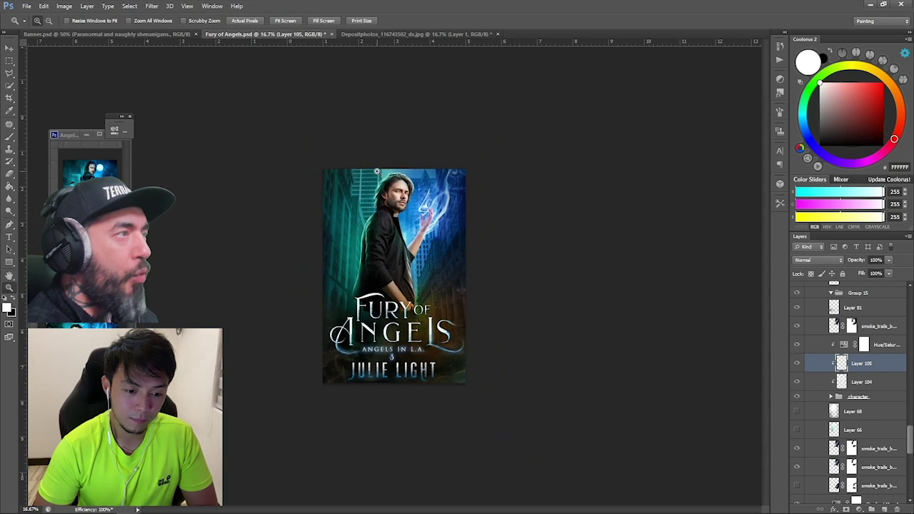
key("ctrl+s")
key("z")
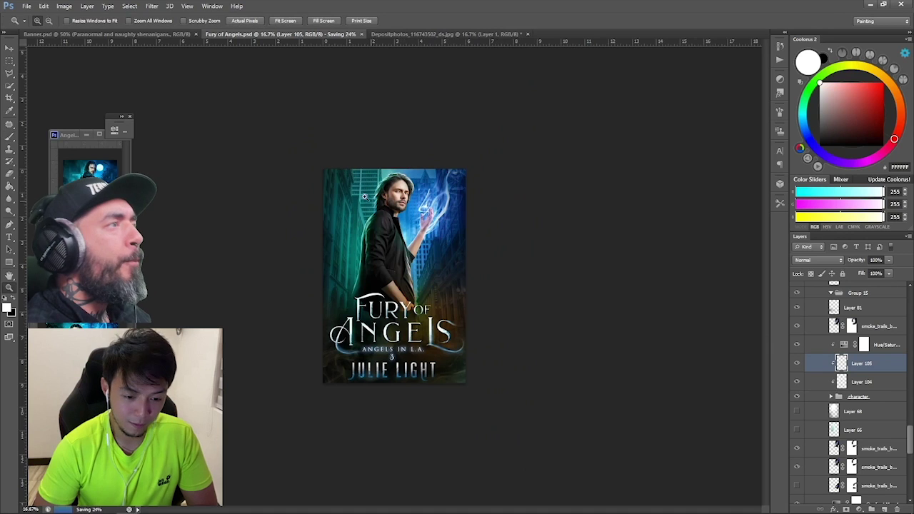
scroll(392, 178, "up", 5)
scroll(483, 225, "down", 2)
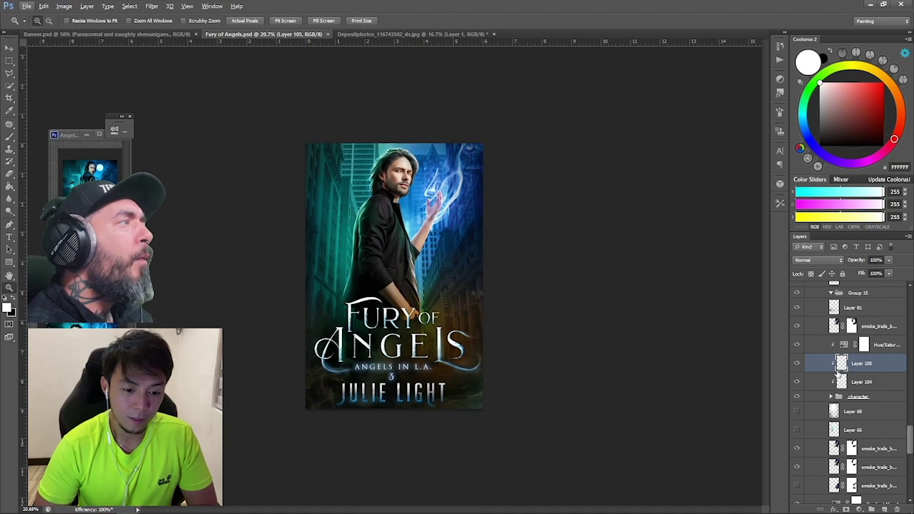
scroll(841, 370, "up", 2)
scroll(840, 368, "up", 2)
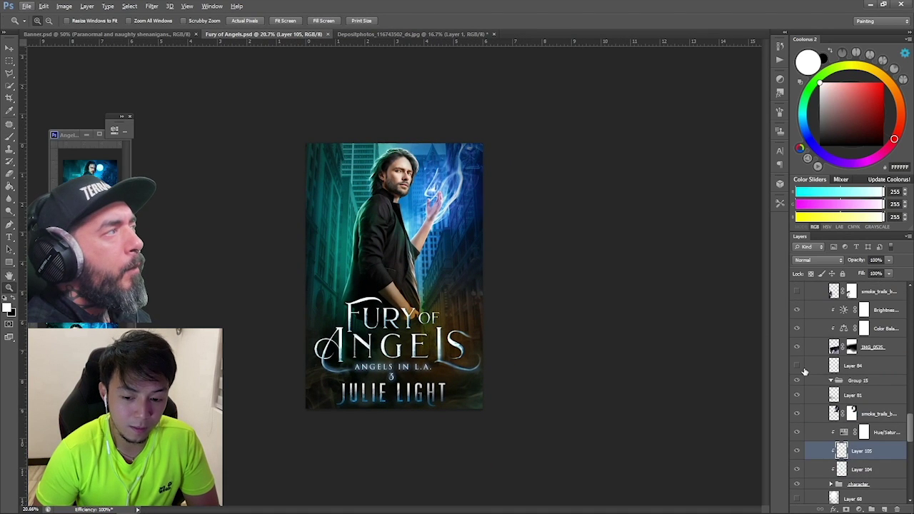
left_click(845, 366)
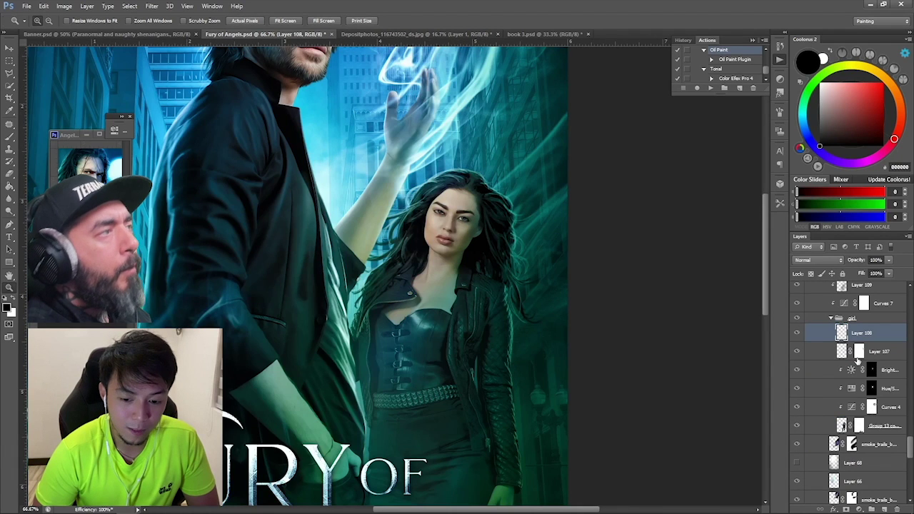
- Hide and show Layer 108 in the girl group to compare the woman's hair with and without its painted strands
left_click(796, 333)
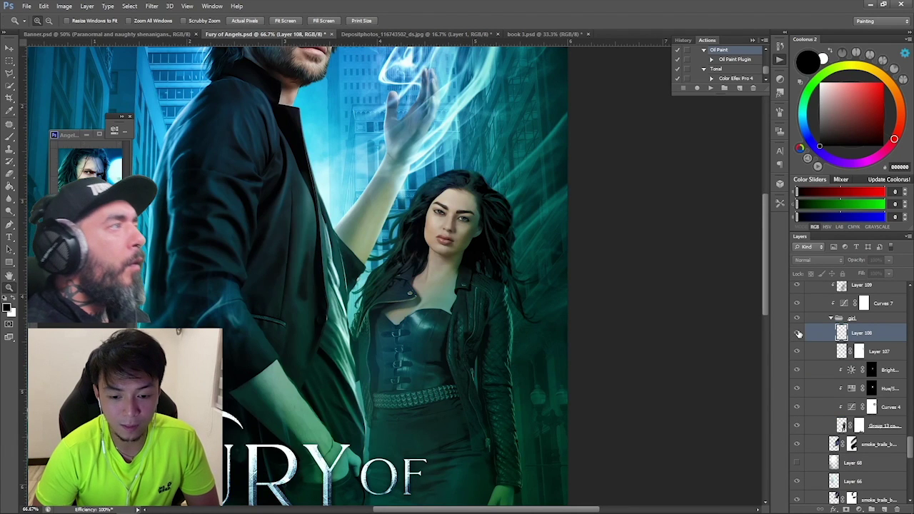
left_click(797, 333)
key("b")
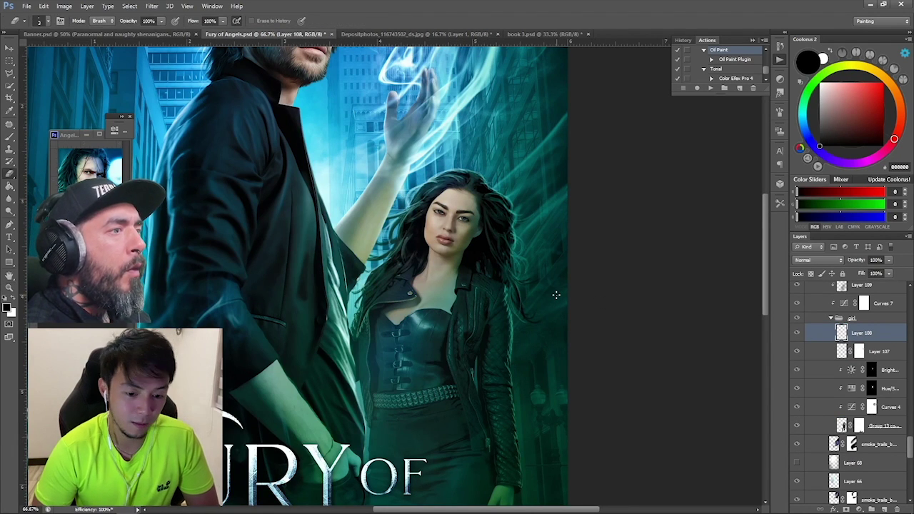
- Paint a thin light gray (ACACAC) strand over the crown of the woman's hair on Layer 108 with a small brush
key("b")
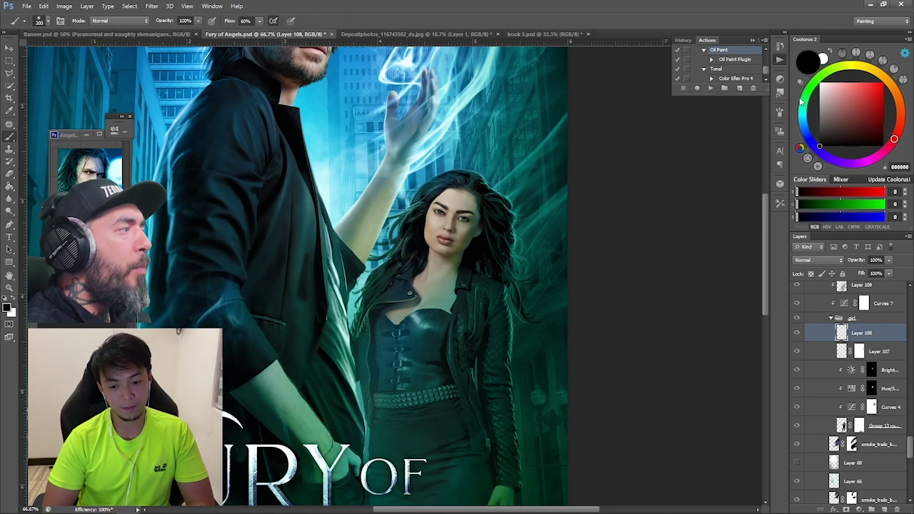
key("bracketleft")
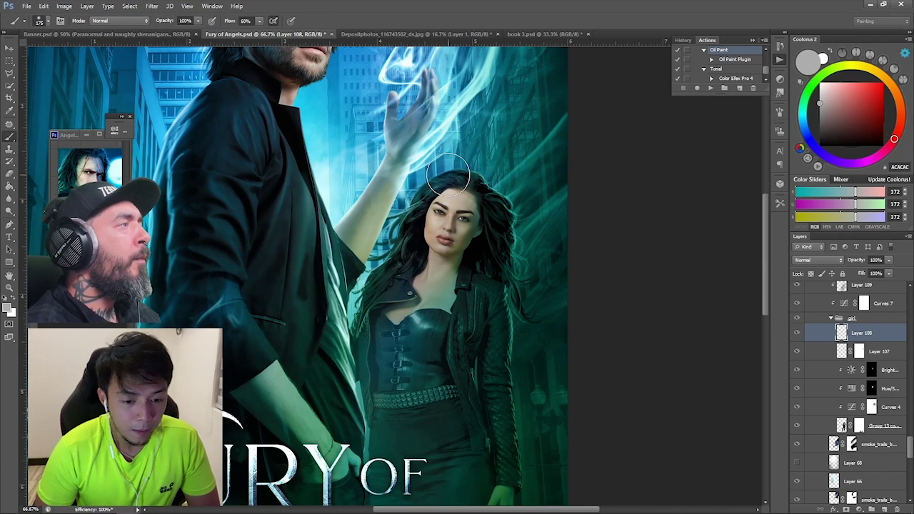
key("bracketleft")
key("bracketleft")
key("bracketleft")
key("bracketleft")
key("bracketleft")
key("bracketleft")
key("bracketleft")
key("bracketleft")
key("bracketleft")
key("bracketleft")
key("bracketleft")
key("bracketleft")
key("bracketleft")
key("bracketleft")
left_click_drag(445, 176, 402, 213)
key("bracketright")
key("bracketright")
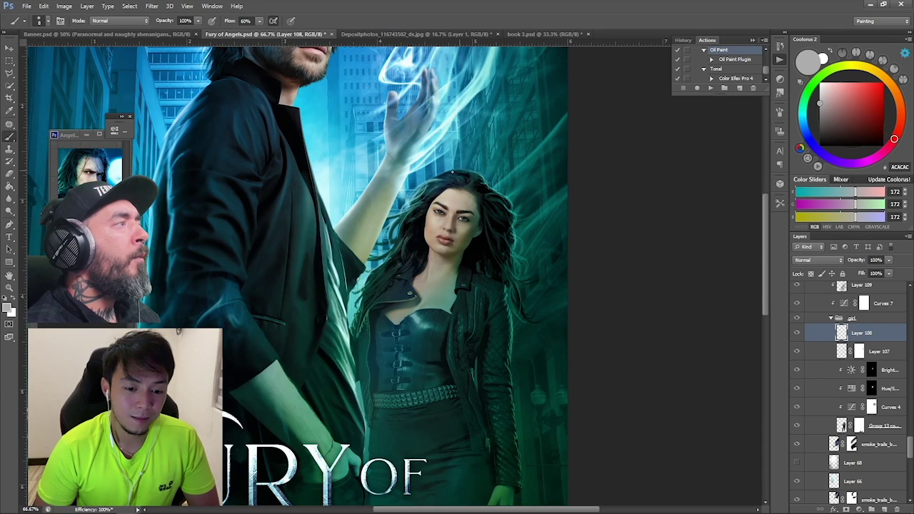
- Paint finer light gray strands along the outer hair on both sides of the woman's head with a 5 px brush
key("bracketleft")
key("bracketleft")
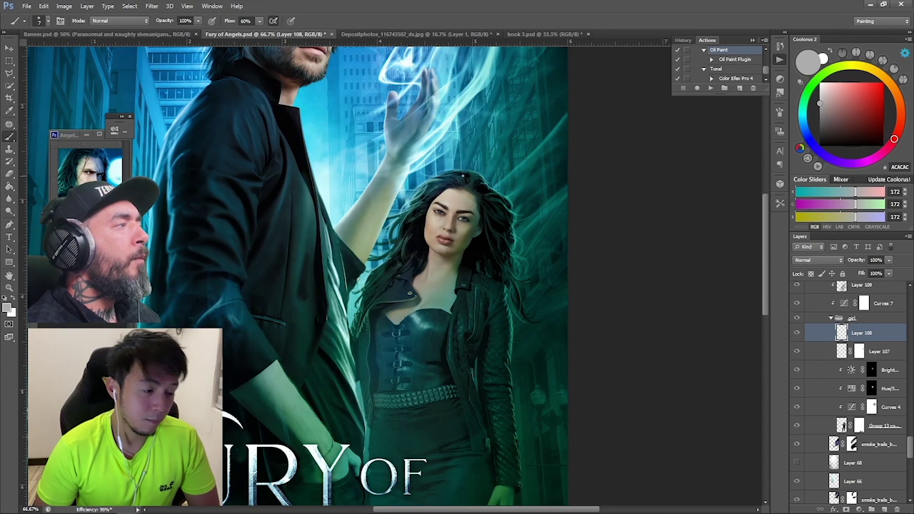
key("bracketleft")
key("bracketleft")
mouse_move(468, 172)
left_mouse_down()
mouse_move(443, 157)
mouse_move(418, 206)
left_mouse_up()
mouse_move(444, 180)
left_mouse_down()
mouse_move(416, 201)
mouse_move(387, 267)
left_mouse_up()
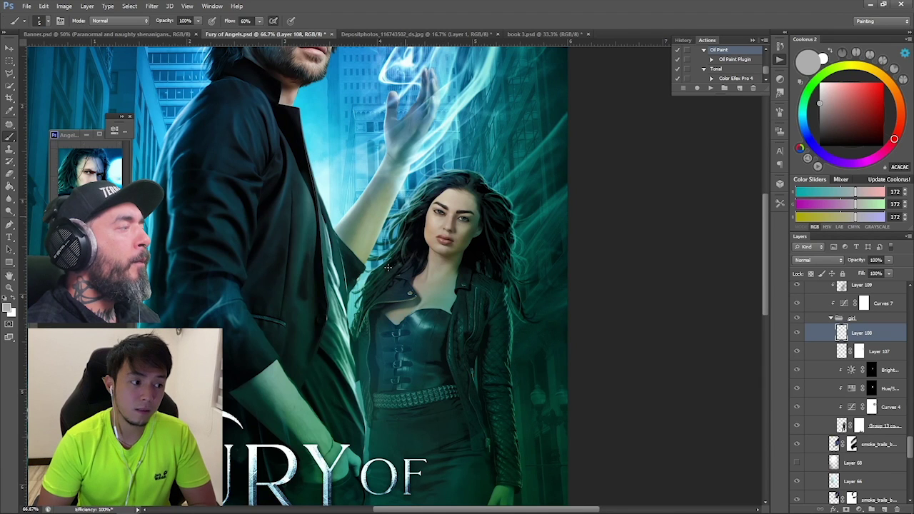
left_click_drag(400, 227, 373, 263)
left_click_drag(410, 211, 380, 251)
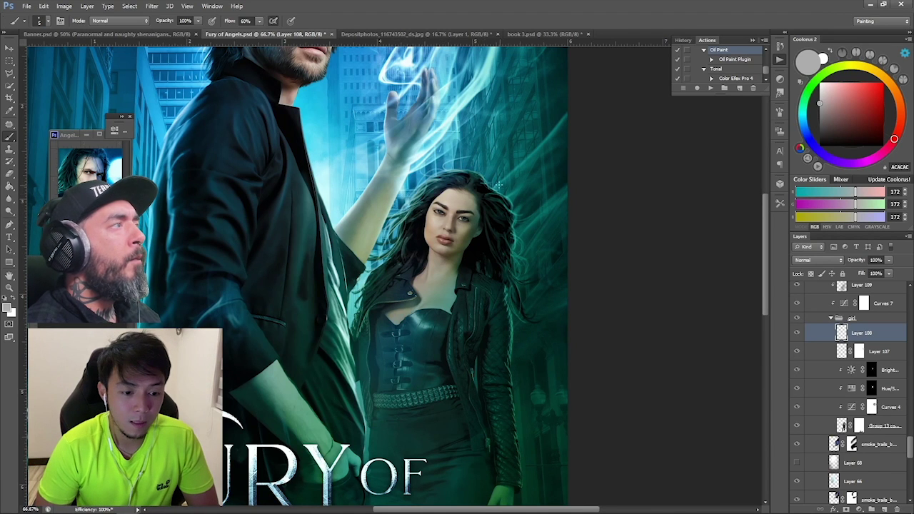
left_click_drag(478, 180, 496, 199)
- Group the woman's layers from Layer 108 down to her masked cutout layer and duplicate the group
left_click(494, 146, "alt")
left_click(493, 146, "alt")
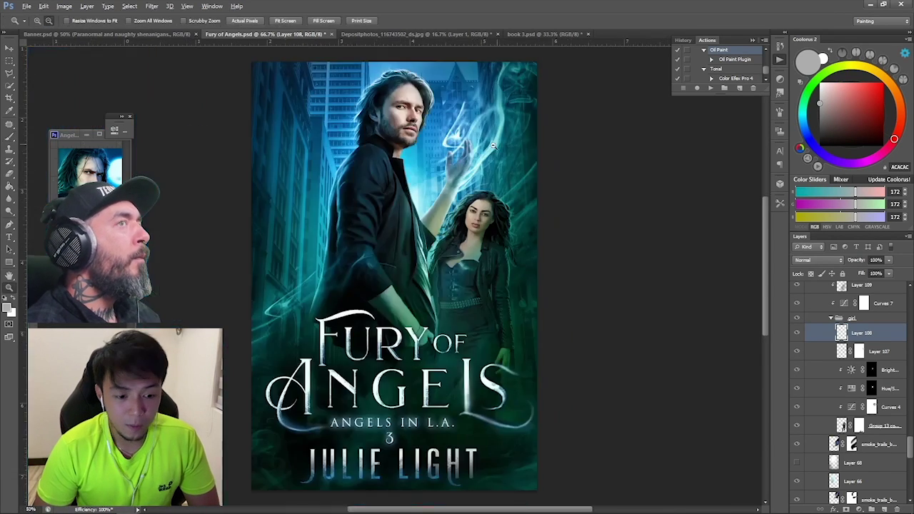
left_click(493, 147, "alt")
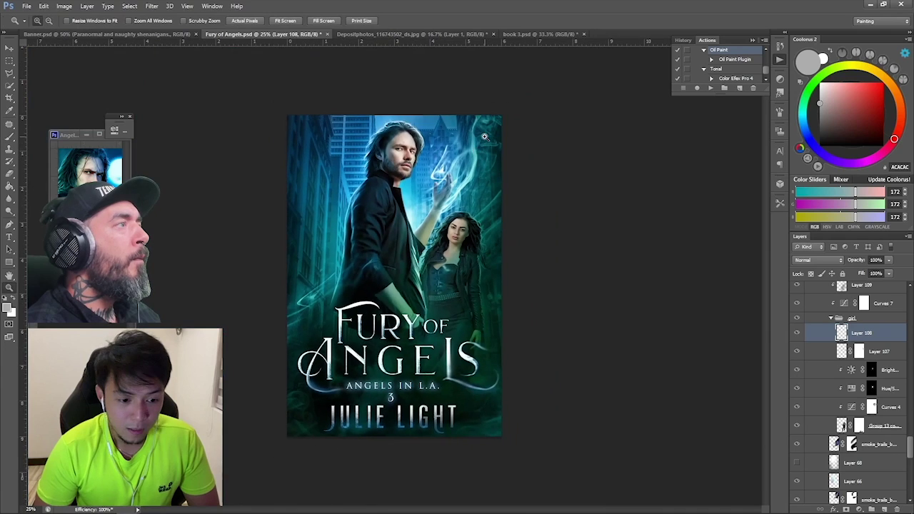
left_click(499, 199)
left_click(525, 197)
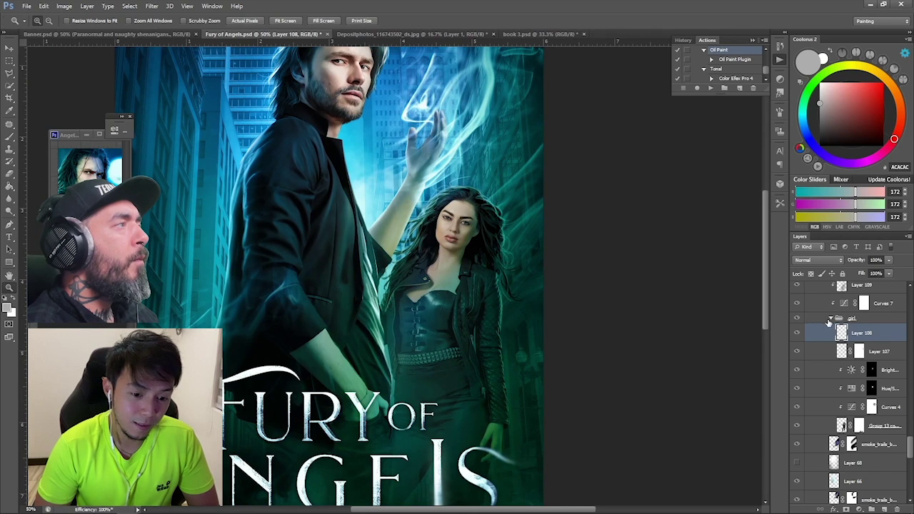
left_click(829, 320)
left_click(880, 341)
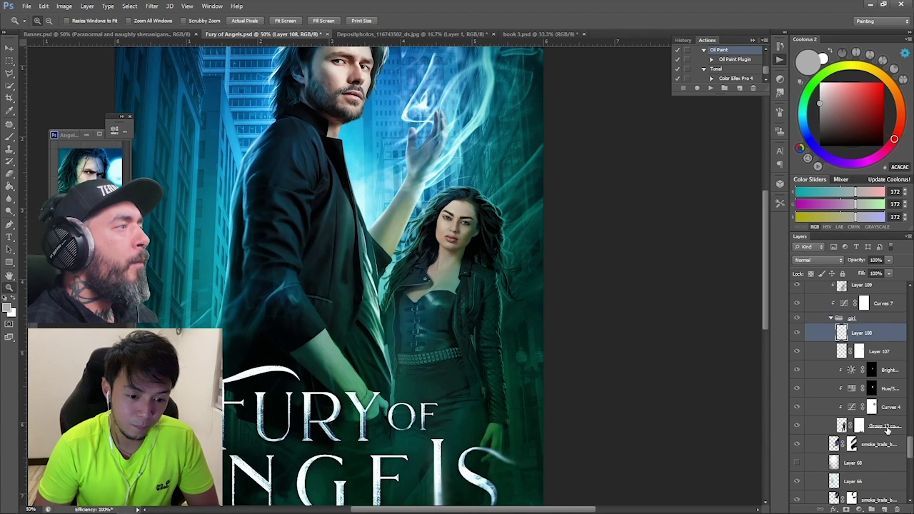
left_click(887, 429, "shift")
key("ctrl+g")
key("ctrl+j")
- Hide the original group and merge the duplicate group into a single layer
left_click(798, 341)
right_click(891, 332)
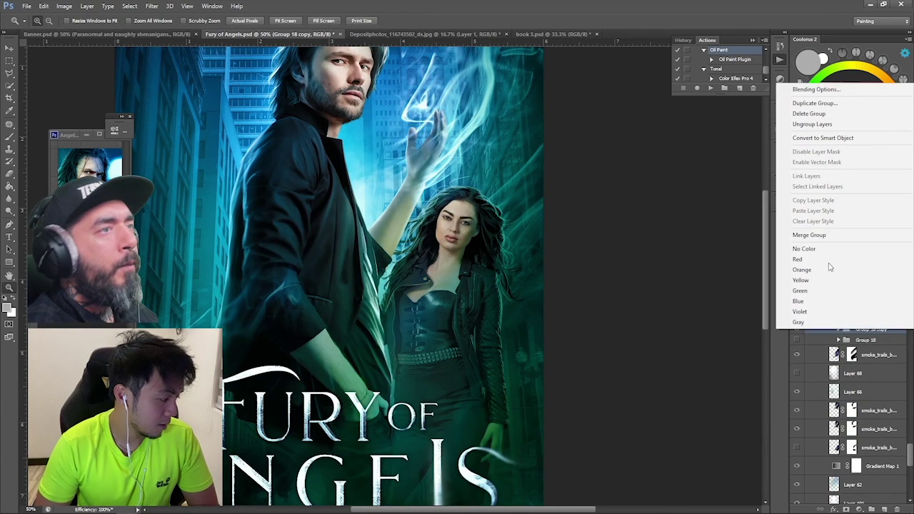
left_click(808, 235)
- Liquify the merged woman layer, pushing her outer hair inward toward the neck with a brush of 150 to 200
left_click(116, 6)
left_click(152, 7)
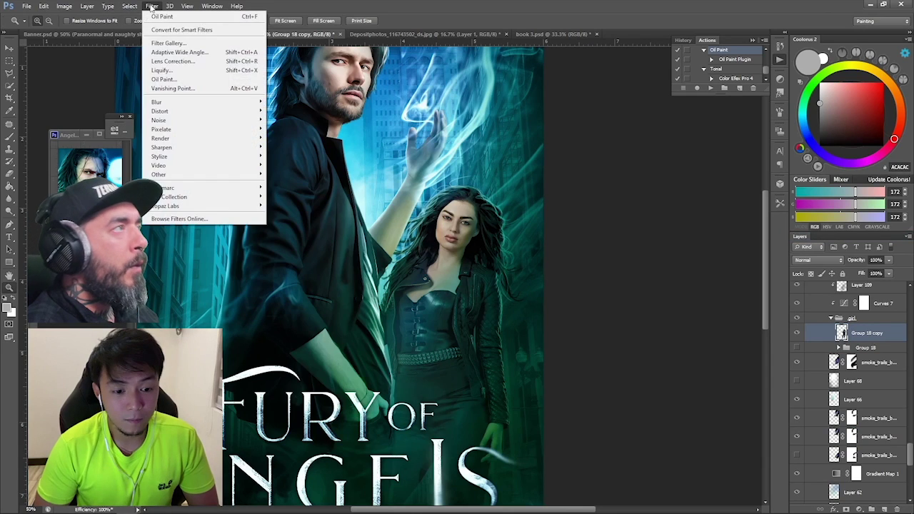
left_click(162, 70)
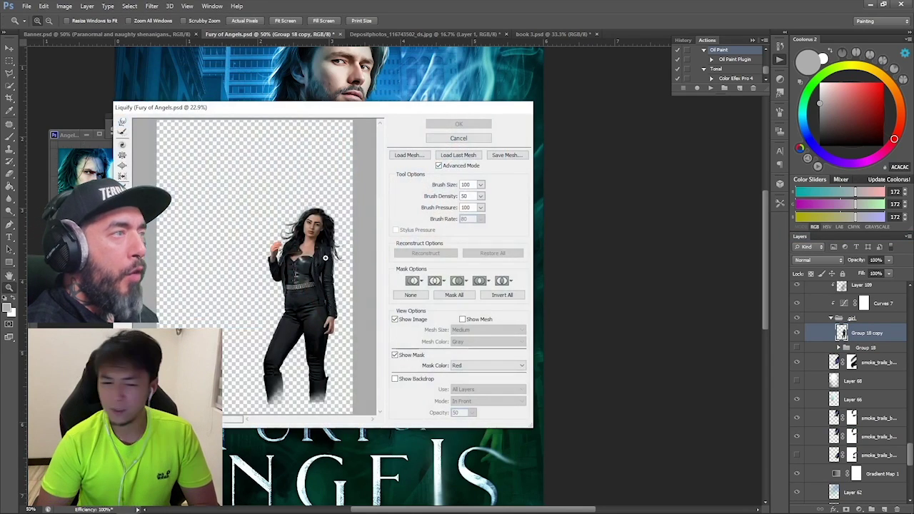
key("ctrl+plus")
key("bracketright")
key("bracketright")
key("bracketright")
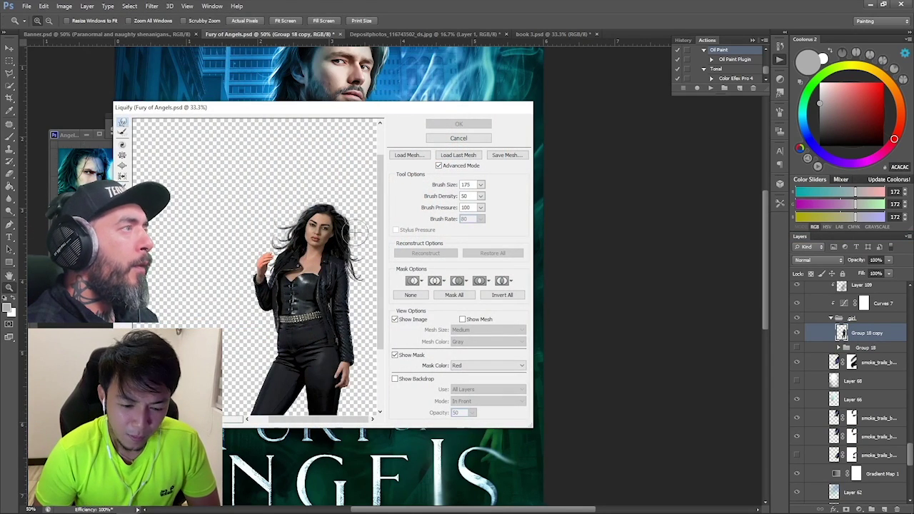
mouse_move(358, 227)
left_mouse_down()
mouse_move(344, 227)
mouse_move(347, 248)
left_mouse_up()
key("bracketleft")
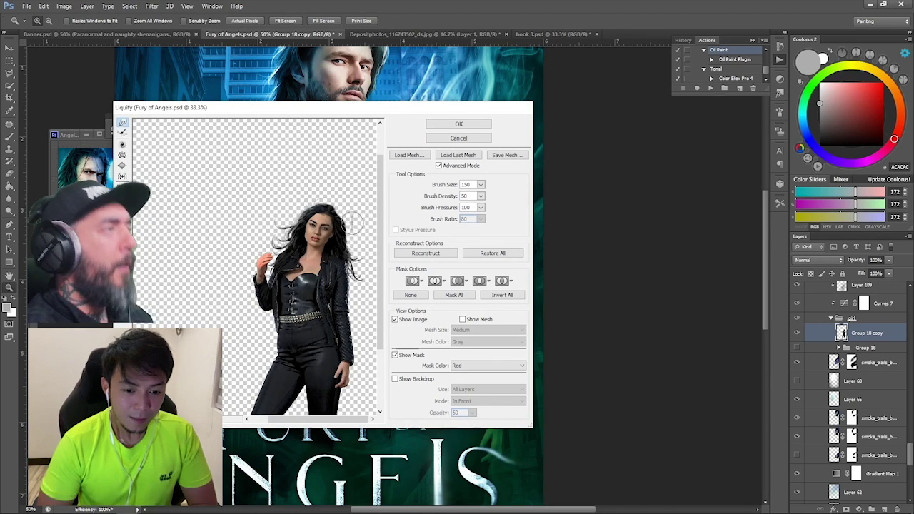
key("bracketright")
key("bracketright")
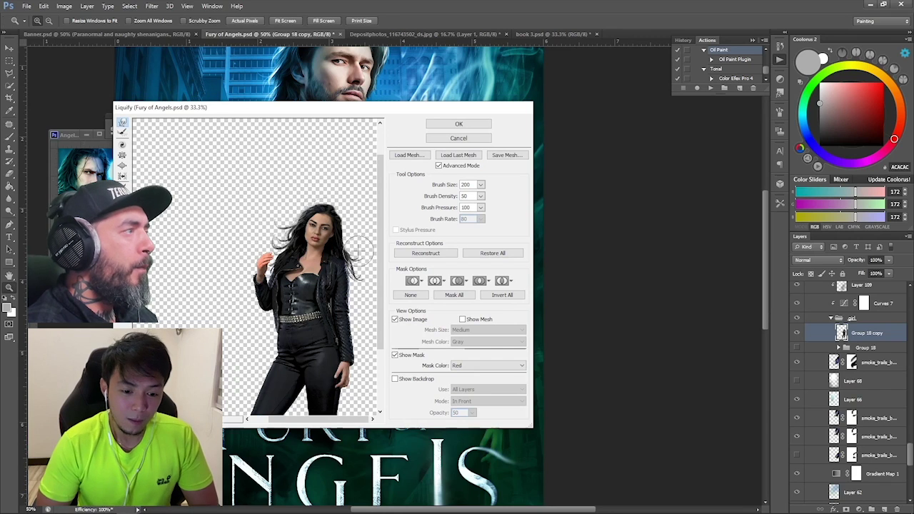
left_click(458, 124)
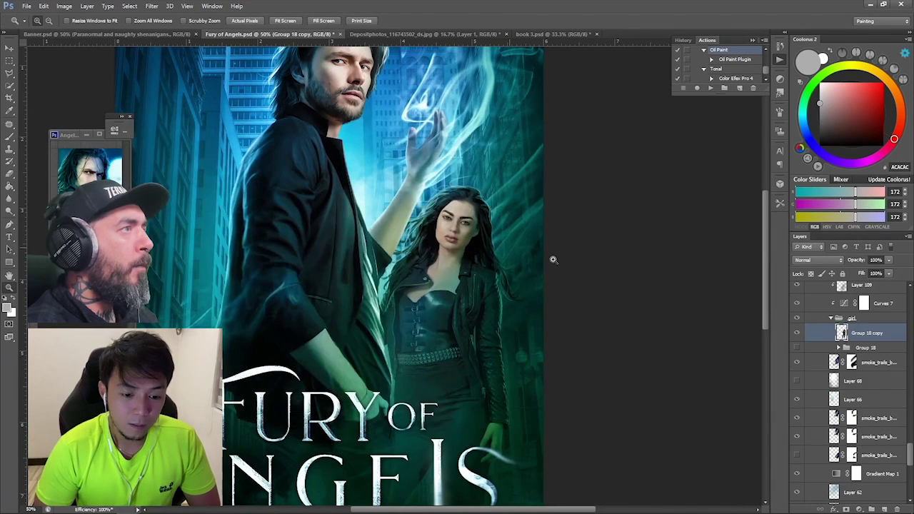
left_click(9, 198)
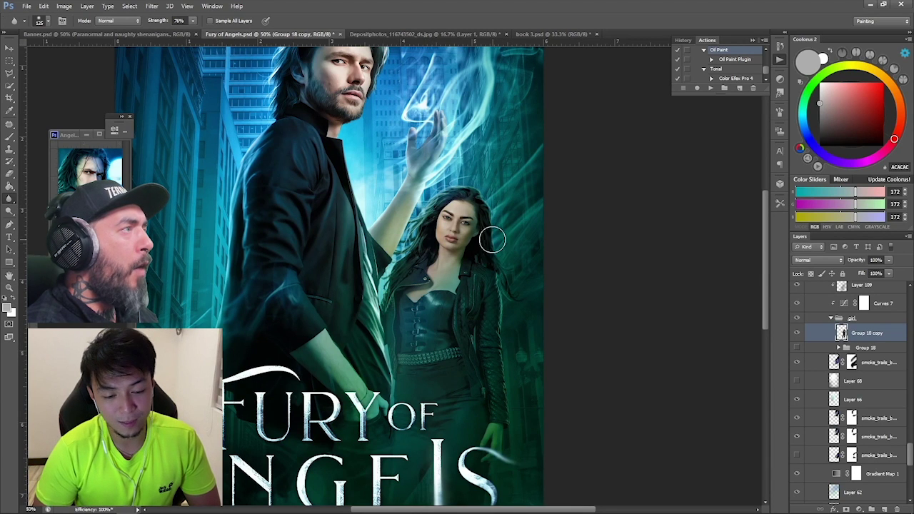
left_click(151, 6)
key("Escape")
key("z")
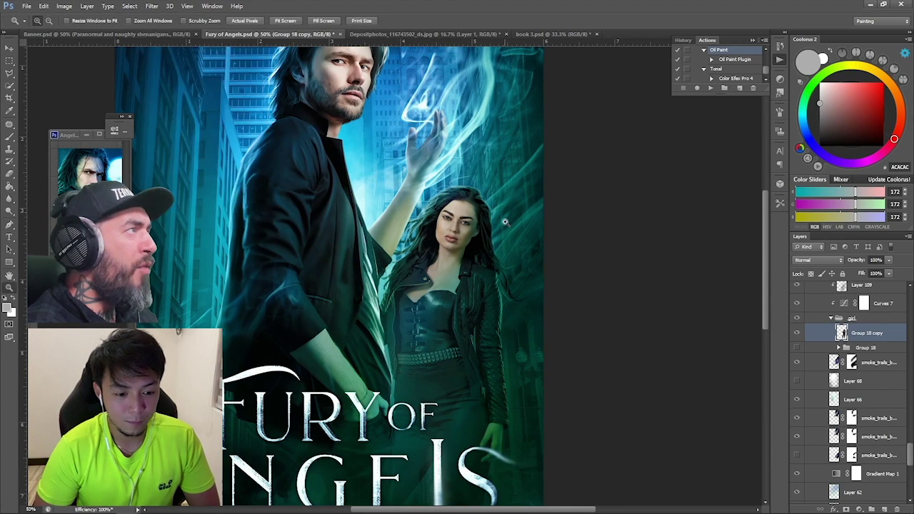
- Add a new layer above the merged woman and paint fine light gray (DCDCDC) strands along both sides of her hair
left_click(500, 218, "alt")
left_click(499, 239)
left_click(499, 239)
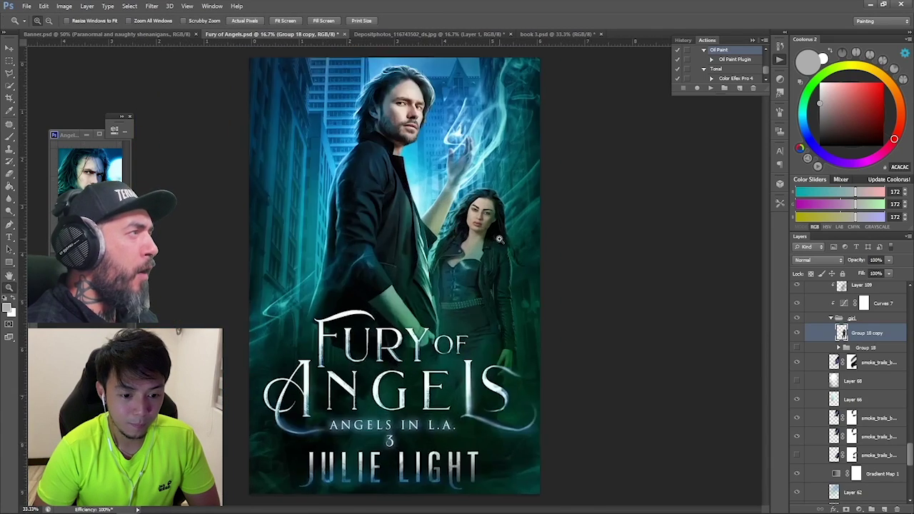
left_click(499, 239)
left_click(500, 239)
left_click(499, 239)
left_click_drag(518, 231, 417, 239)
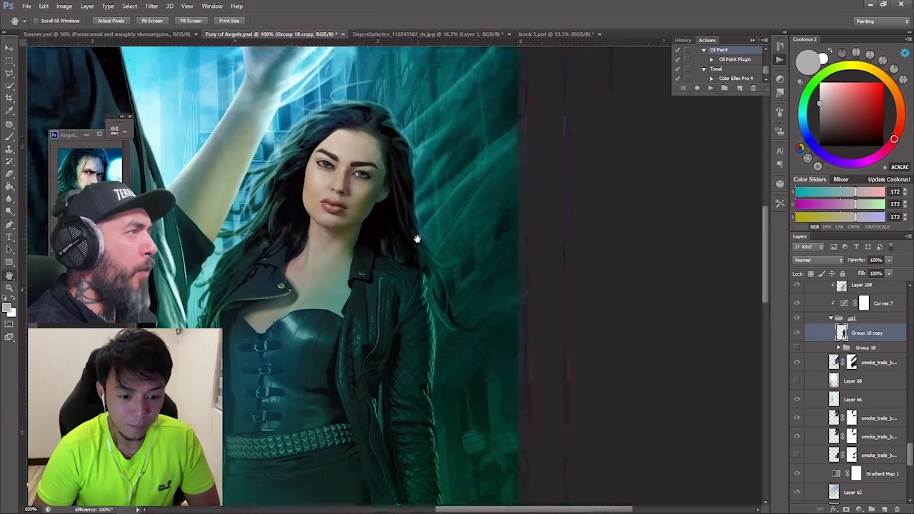
left_click(884, 509)
left_click(819, 90)
key("b")
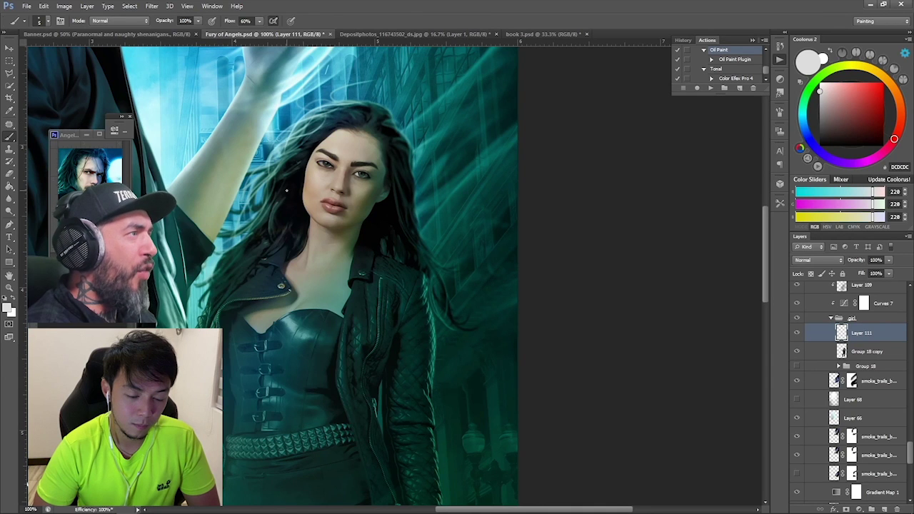
key("ctrl+z")
mouse_move(320, 117)
left_mouse_down()
mouse_move(289, 136)
mouse_move(272, 172)
left_mouse_up()
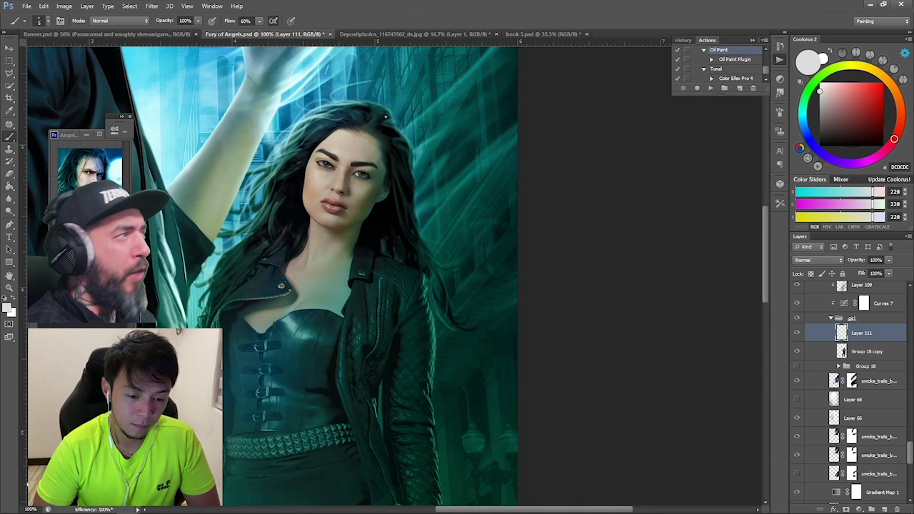
left_click_drag(404, 139, 415, 229)
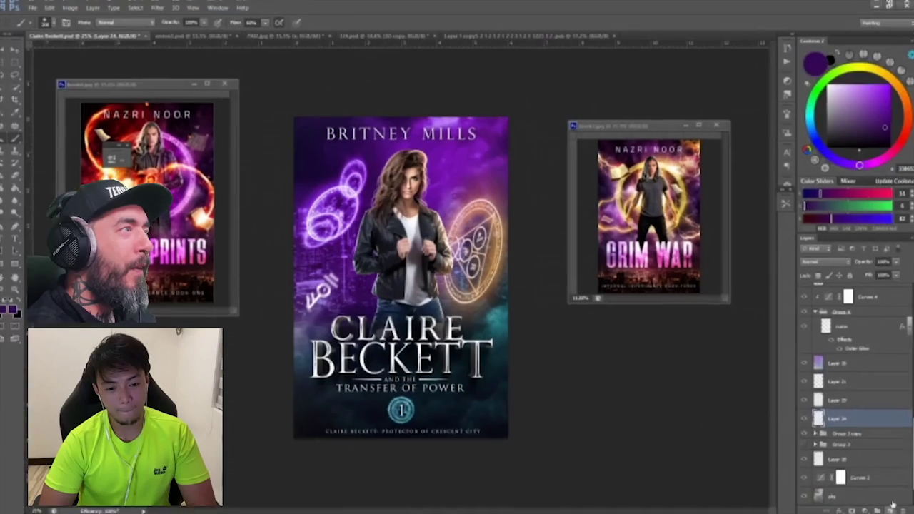
left_click(825, 262)
left_click(823, 380)
left_click(827, 85)
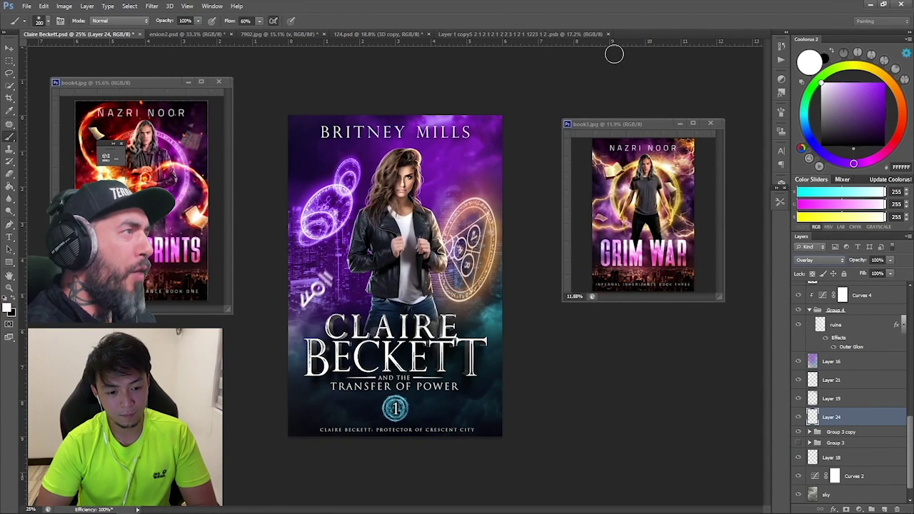
key("bracketright")
key("bracketright")
mouse_move(404, 187)
left_mouse_down()
mouse_move(377, 225)
mouse_move(378, 211)
left_mouse_up()
key("bracketright")
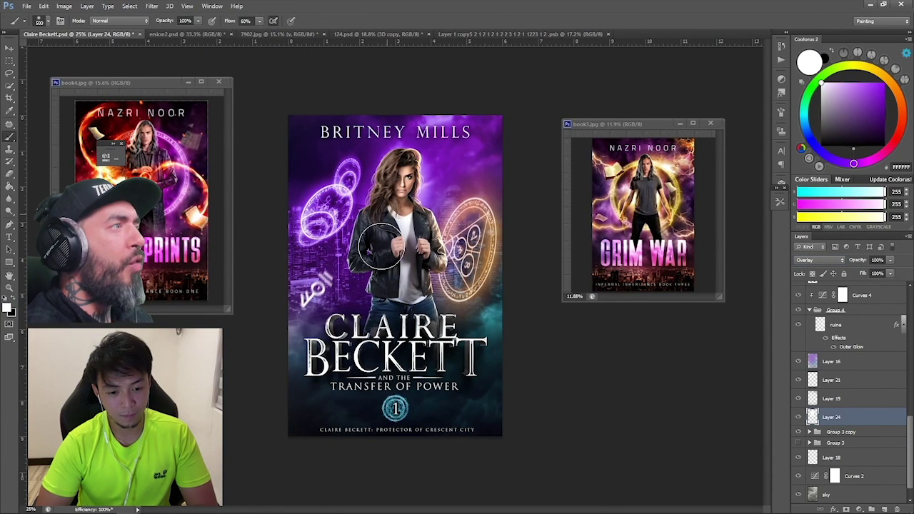
mouse_move(381, 246)
left_mouse_down()
mouse_move(379, 298)
mouse_move(398, 322)
mouse_move(378, 297)
mouse_move(397, 291)
left_mouse_up()
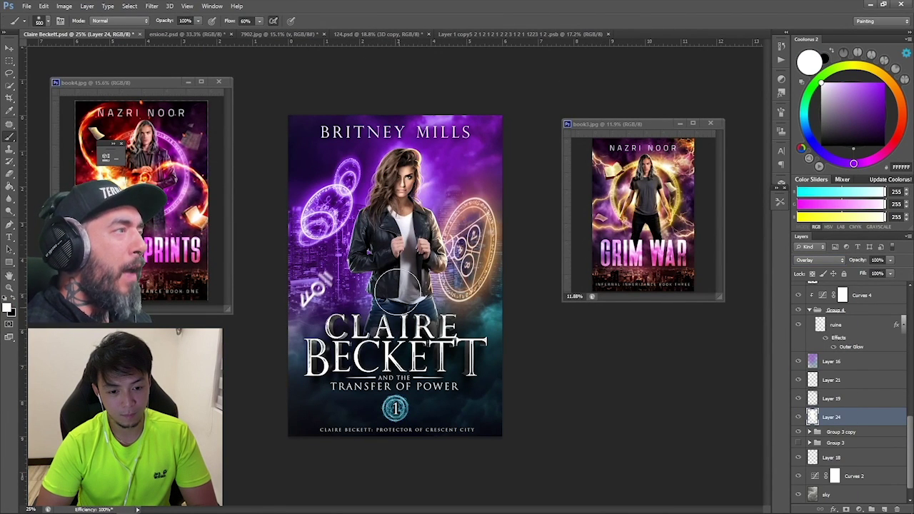
key("bracketleft")
key("bracketleft")
key("bracketleft")
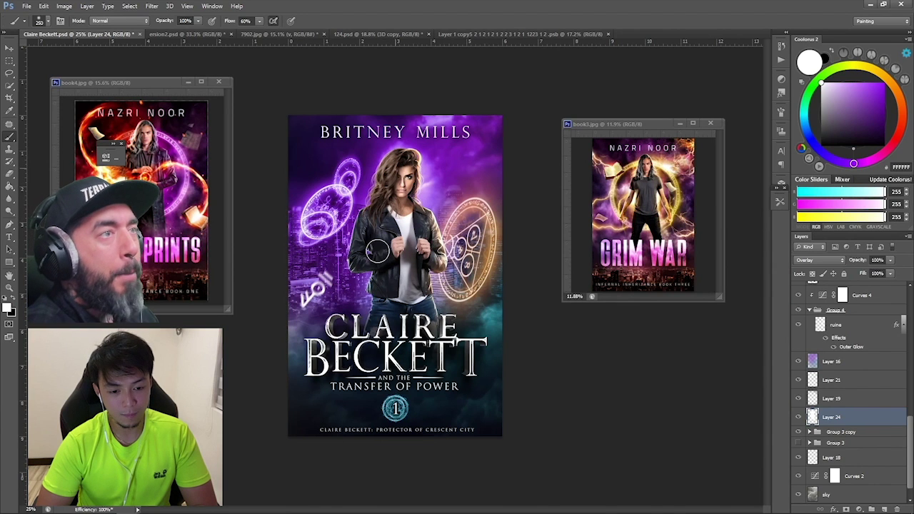
- Paint dark purple (471866) rim light along the woman's hair and jacket on the clipped Color Dodge Layer 23
scroll(907, 377, "up", 5)
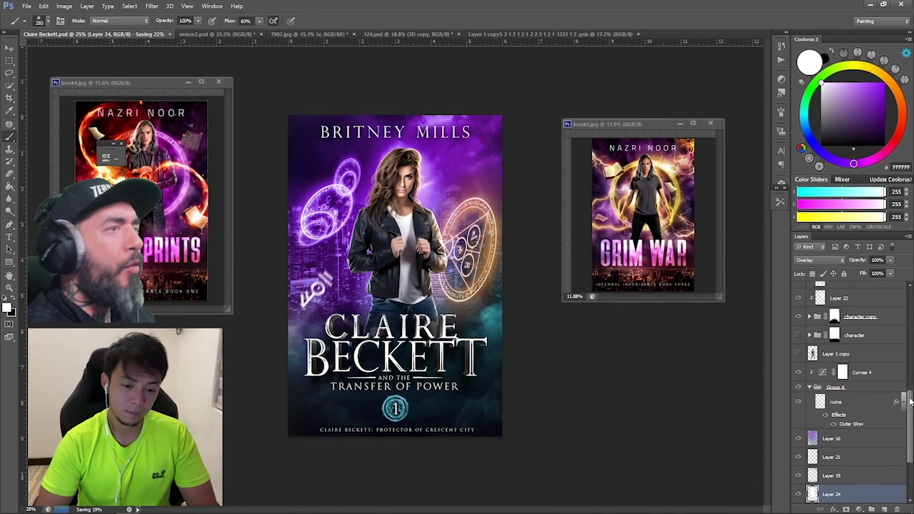
left_click(865, 366)
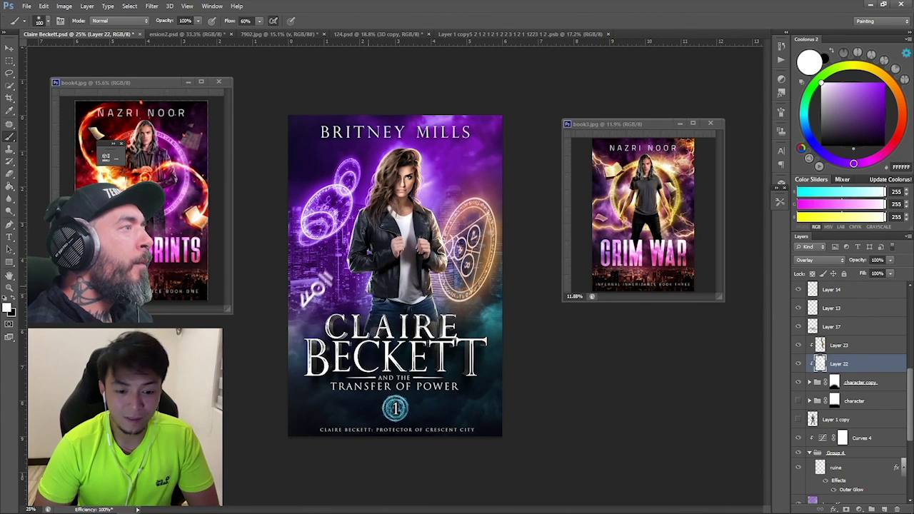
left_click(849, 344)
left_click(865, 115)
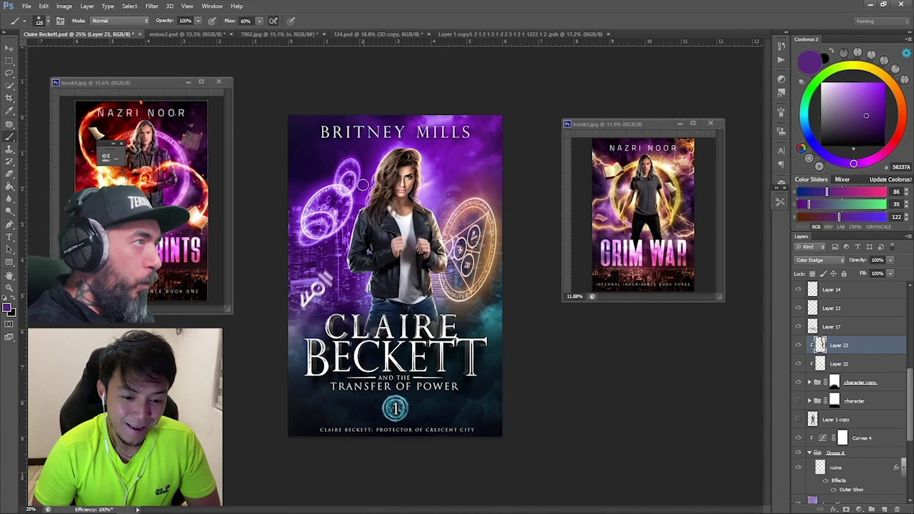
key("ctrl+z")
left_click(867, 120)
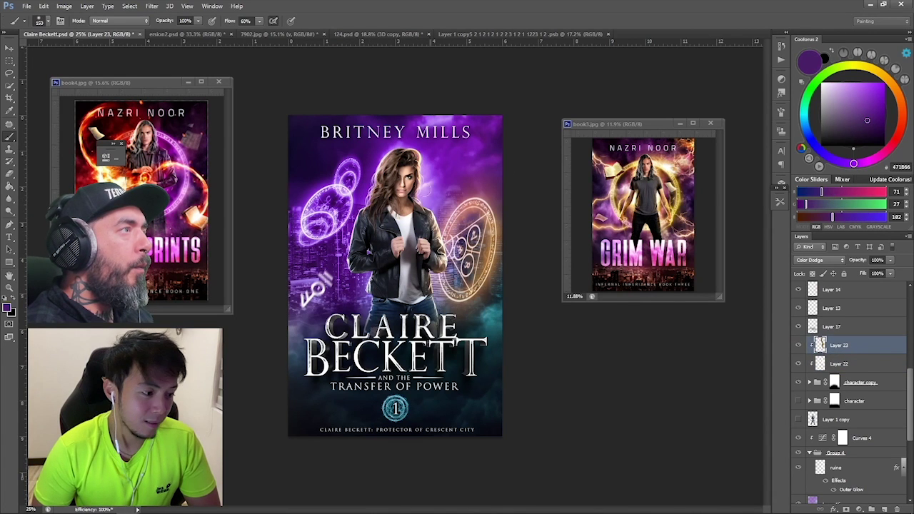
key("bracketleft")
key("bracketleft")
key("bracketleft")
mouse_move(374, 197)
left_mouse_down()
mouse_move(384, 157)
mouse_move(398, 146)
left_mouse_up()
mouse_move(352, 215)
left_mouse_down()
mouse_move(344, 267)
mouse_move(369, 291)
left_mouse_up()
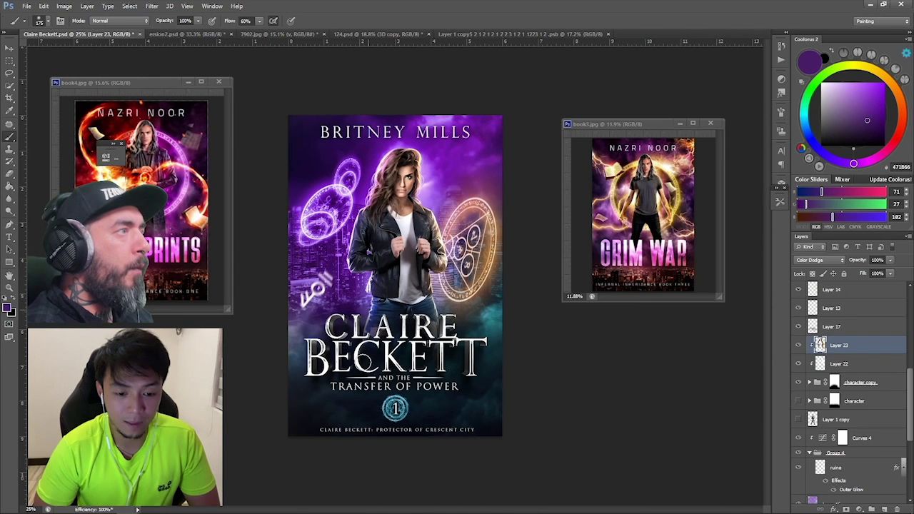
mouse_move(369, 207)
left_mouse_down()
mouse_move(358, 226)
mouse_move(392, 156)
left_mouse_up()
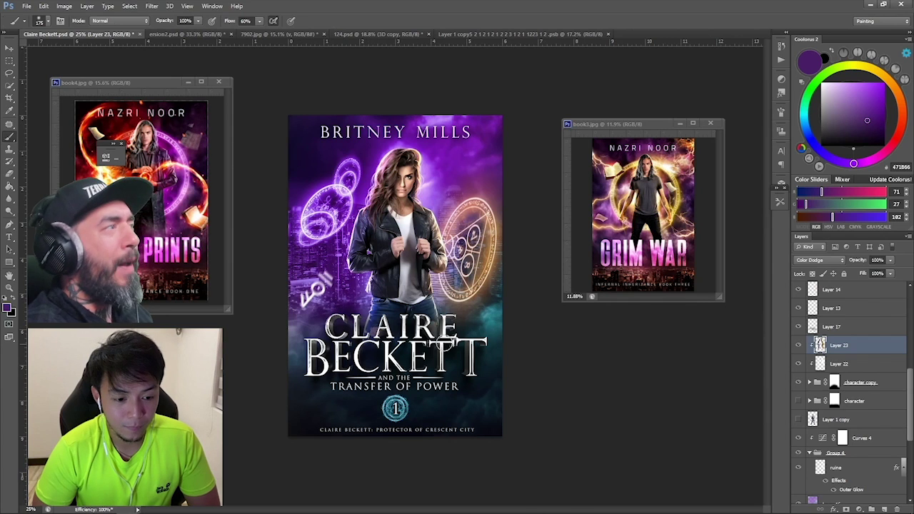
- Examine the Claire Beckett cover at thumbnail size beside the two reference covers
key("z")
left_click_drag(444, 209, 437, 210)
left_click(436, 211, "alt")
left_click(437, 211, "alt")
left_click(438, 207, "alt")
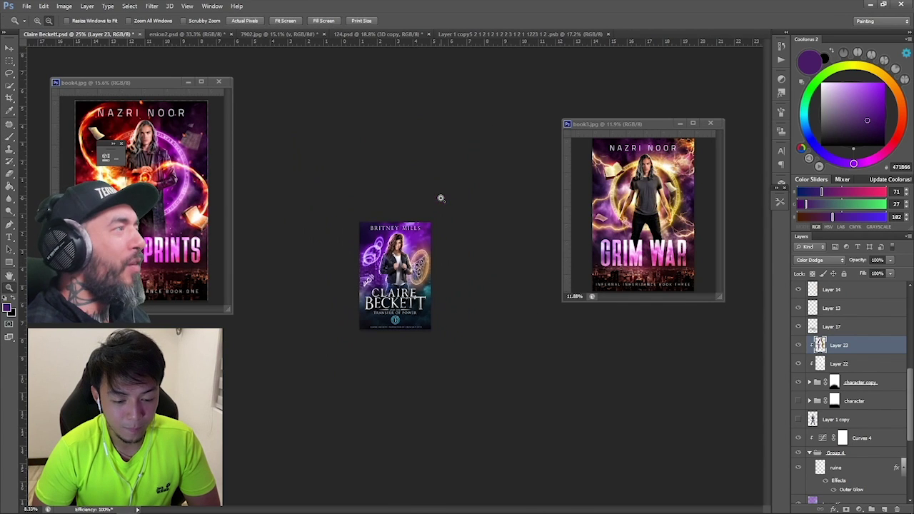
key("ctrl+s")
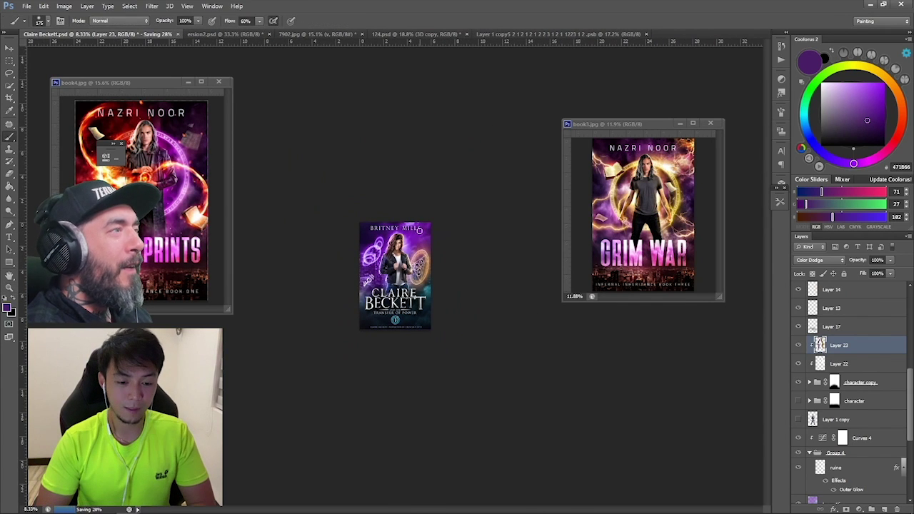
left_click(419, 230)
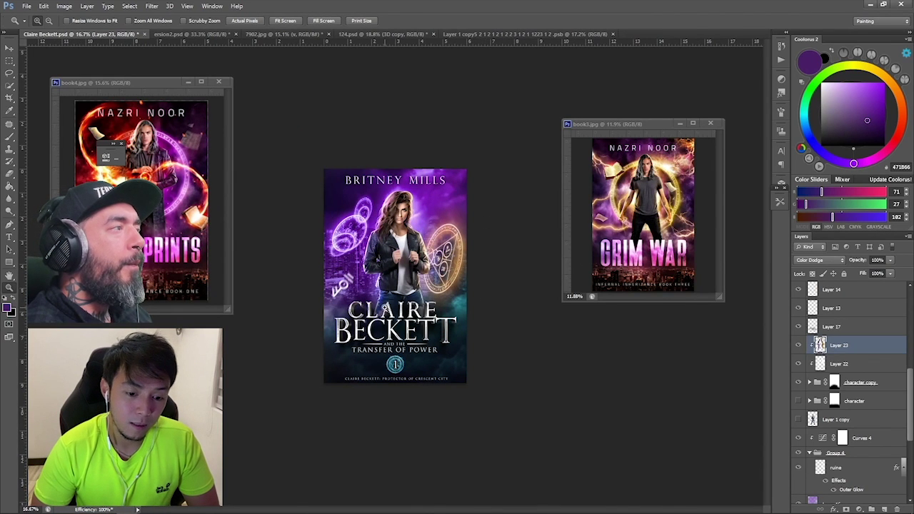
left_click(477, 317)
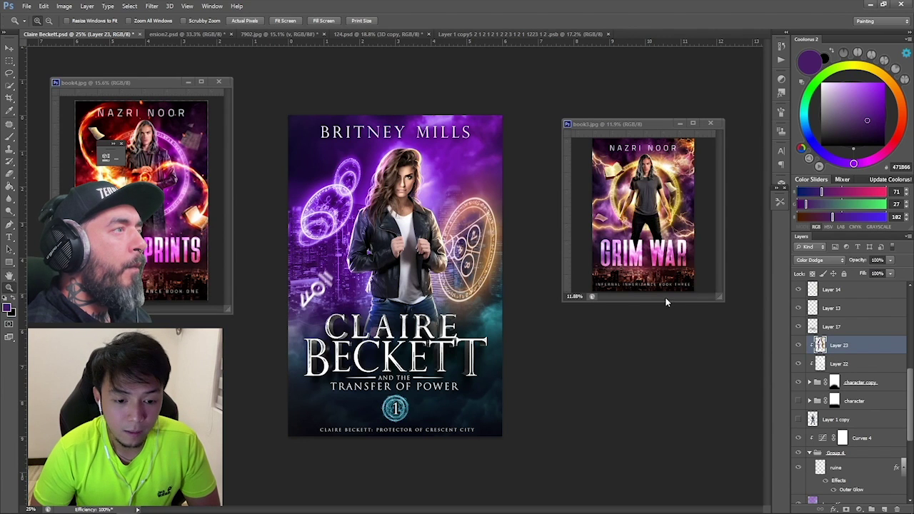
- Try to paint bright green (54FF55) over the rune symbols beside the woman on Layer 14
scroll(875, 361, "up", 4)
scroll(860, 373, "down", 2)
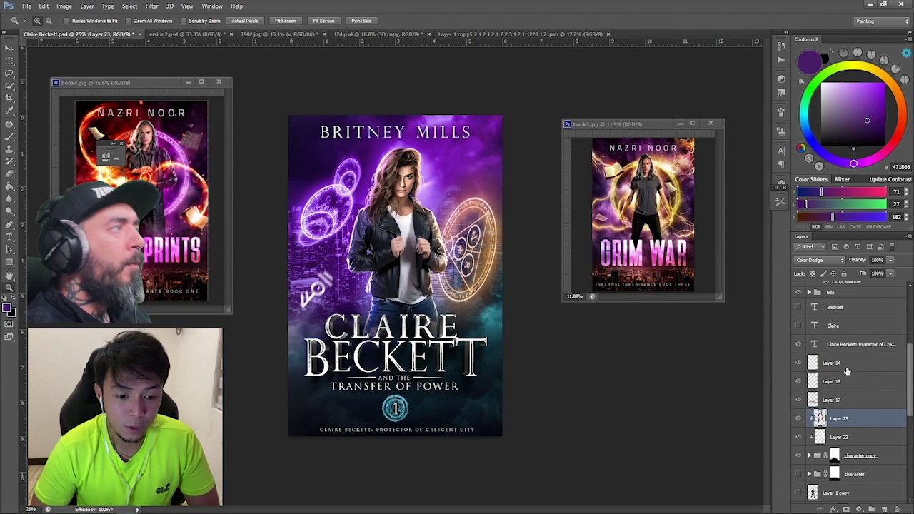
left_click(847, 365)
key("b")
left_click(861, 66)
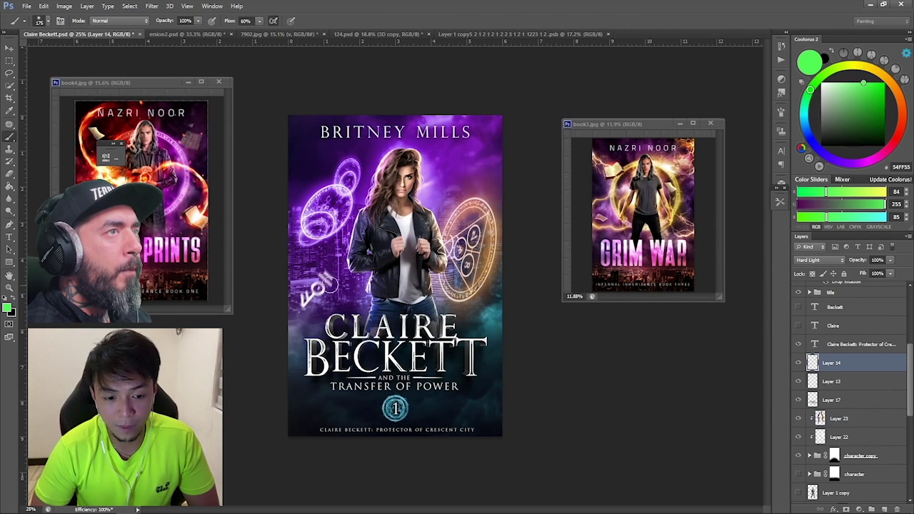
left_click_drag(329, 278, 293, 307)
key("ctrl+z")
- Add a new layer above Layer 14 and set its blend mode to Color Dodge
left_click(838, 82)
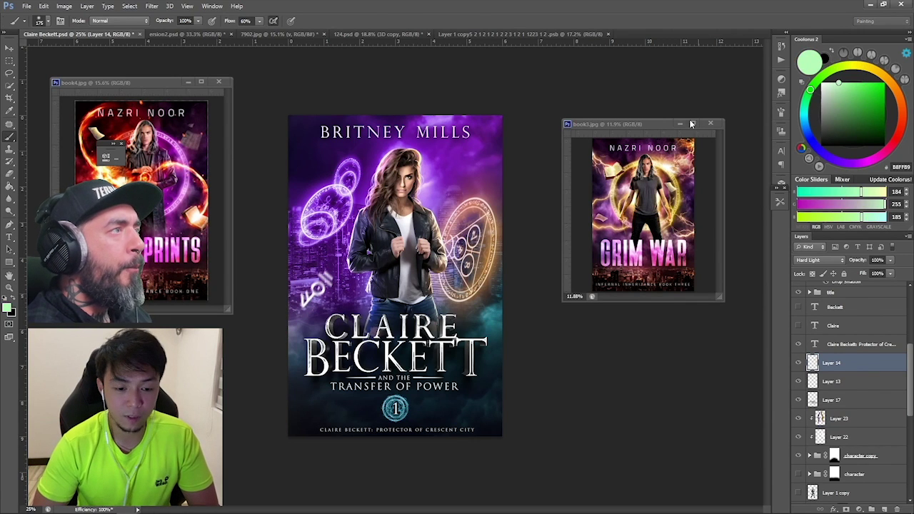
left_click(811, 262)
left_click(872, 403)
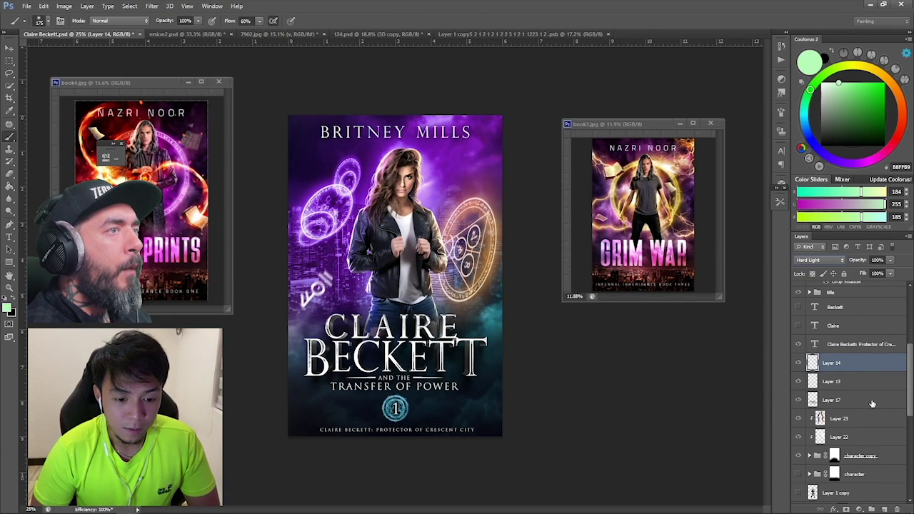
left_click(885, 509)
left_click(820, 262)
left_click(820, 354)
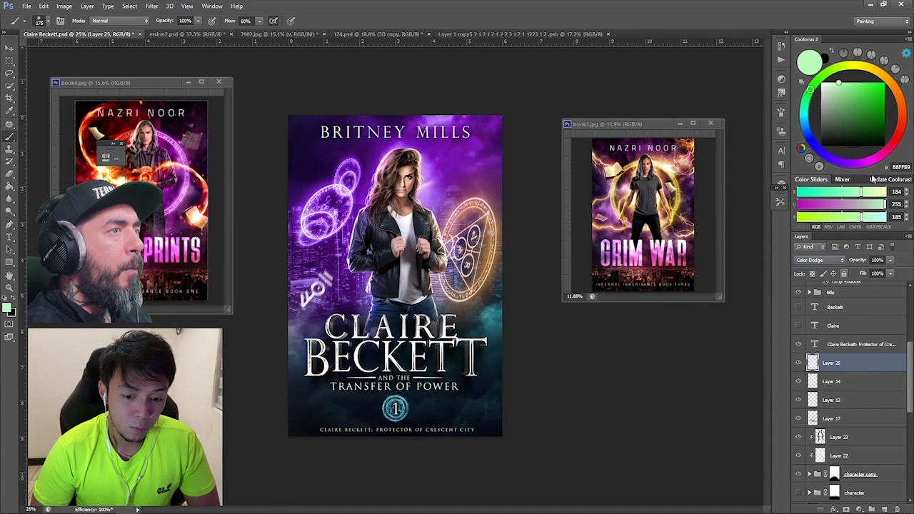
- Paint dark green (005D00) over the rune symbols and the magic circles beside the woman, starting with a 300 px brush
left_click(878, 98)
key("bracketright")
key("bracketleft")
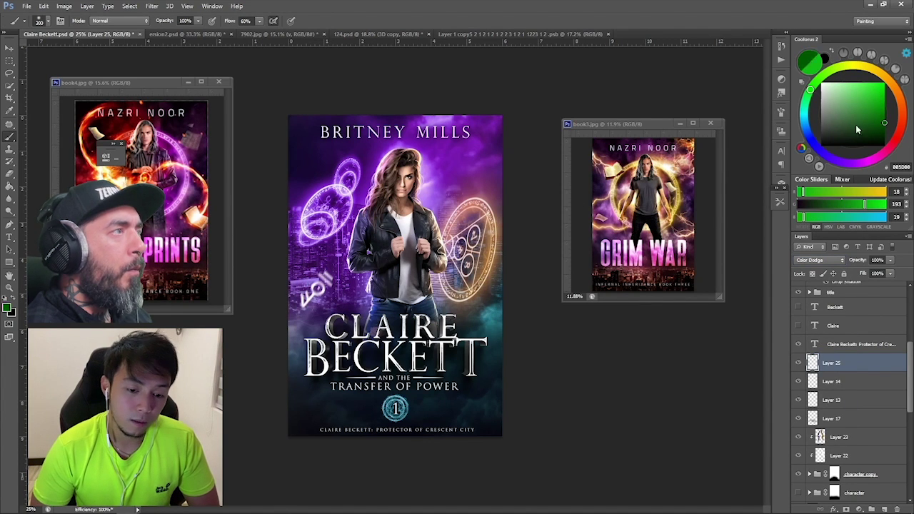
left_click(883, 123)
mouse_move(315, 295)
left_mouse_down()
mouse_move(335, 284)
mouse_move(326, 282)
mouse_move(314, 301)
left_mouse_up()
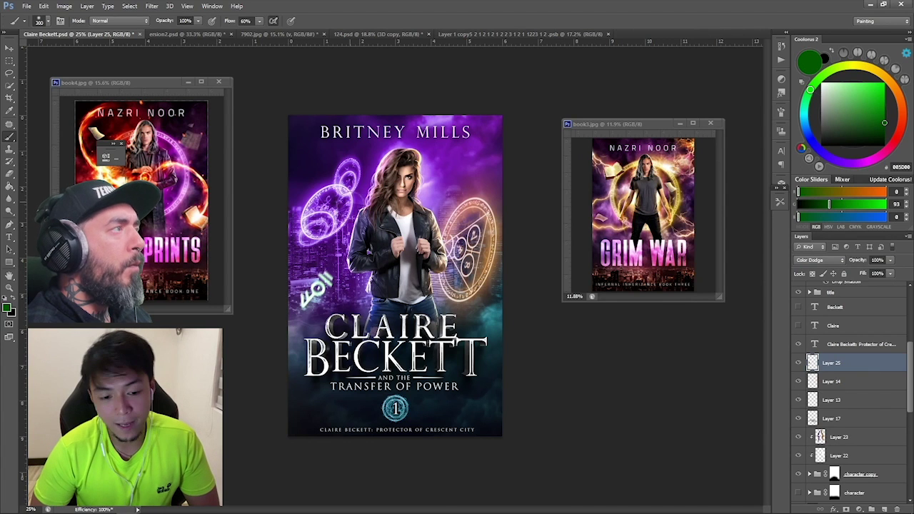
key("bracketright")
key("bracketright")
key("bracketright")
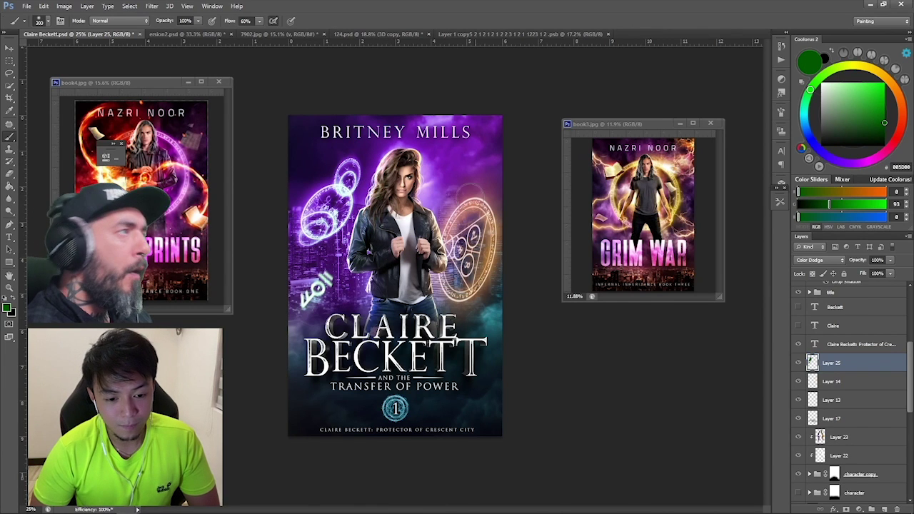
key("e")
key("b")
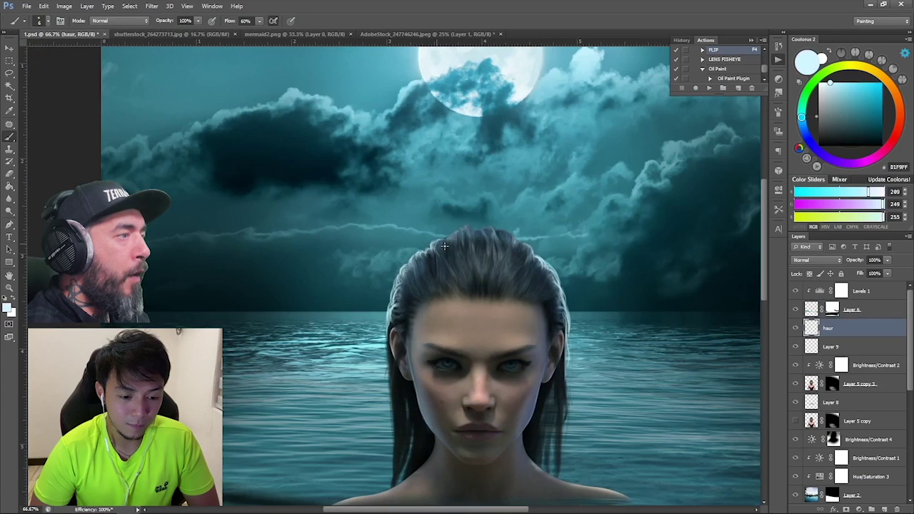
left_click(391, 395, "alt")
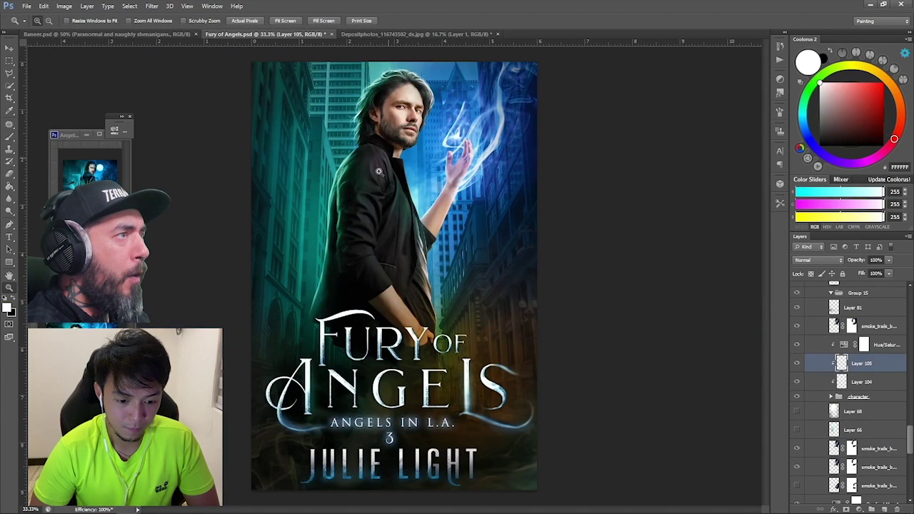
- In Fury of Angels.psd, merge Layer 105 into the Overlay Layer 104 and paint white light along the man's outline with a 50 to 80 px brush
key("b")
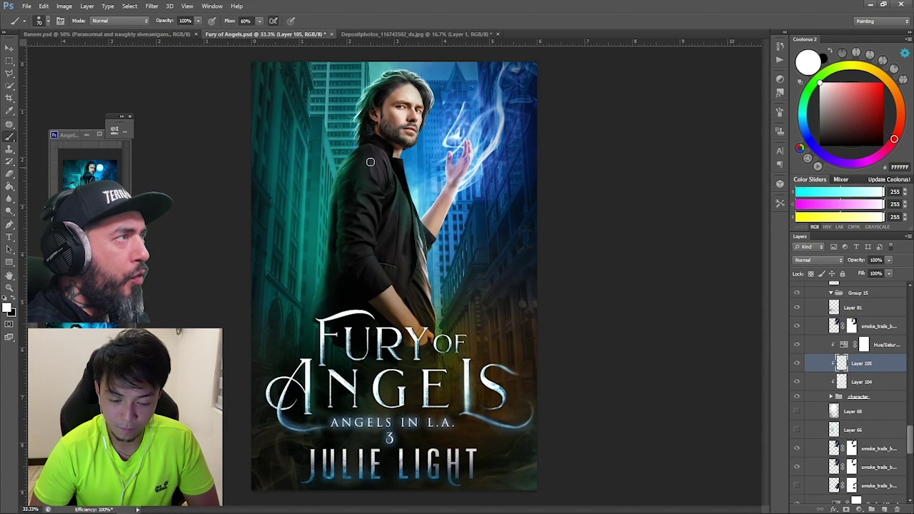
key("ctrl+e")
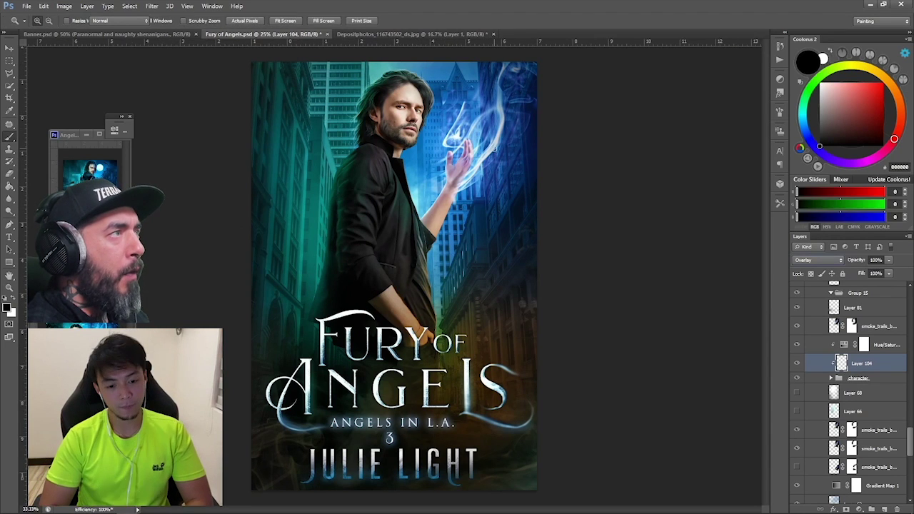
key("bracketleft")
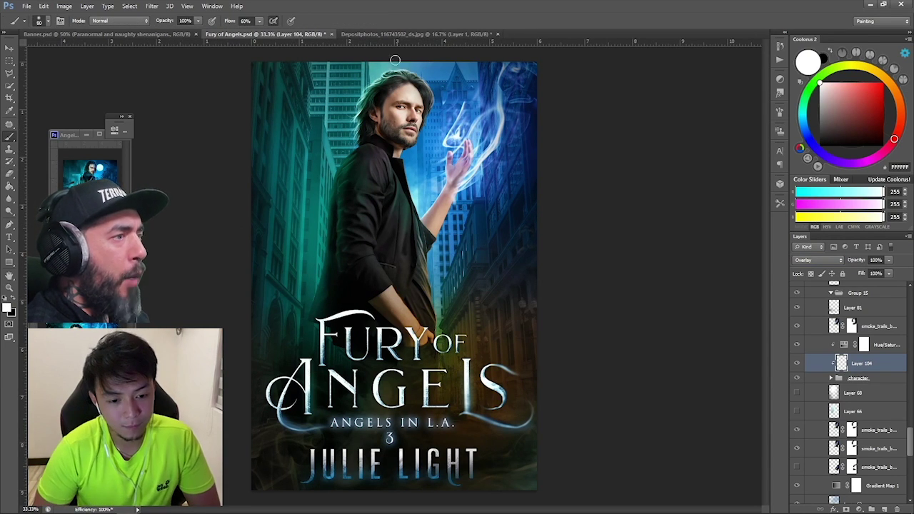
key("super")
key("super")
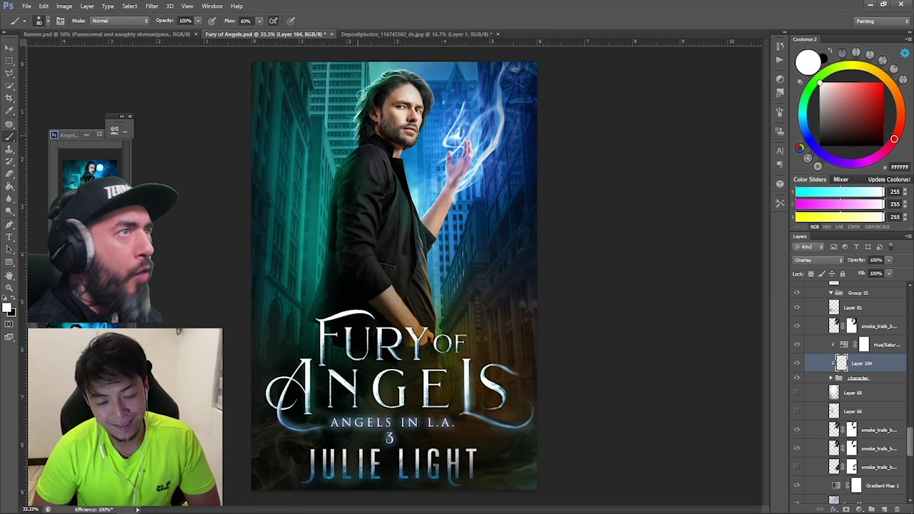
key("bracketleft")
key("bracketleft")
key("bracketleft")
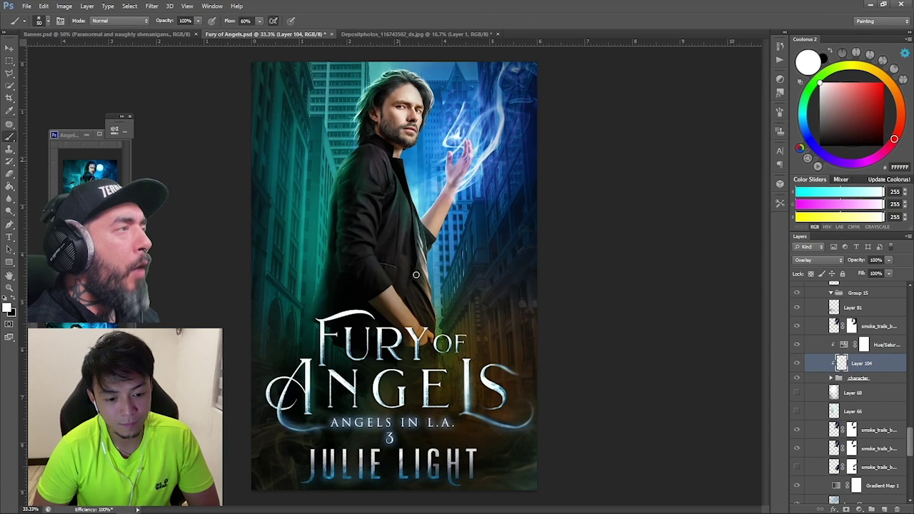
left_click_drag(456, 200, 465, 190)
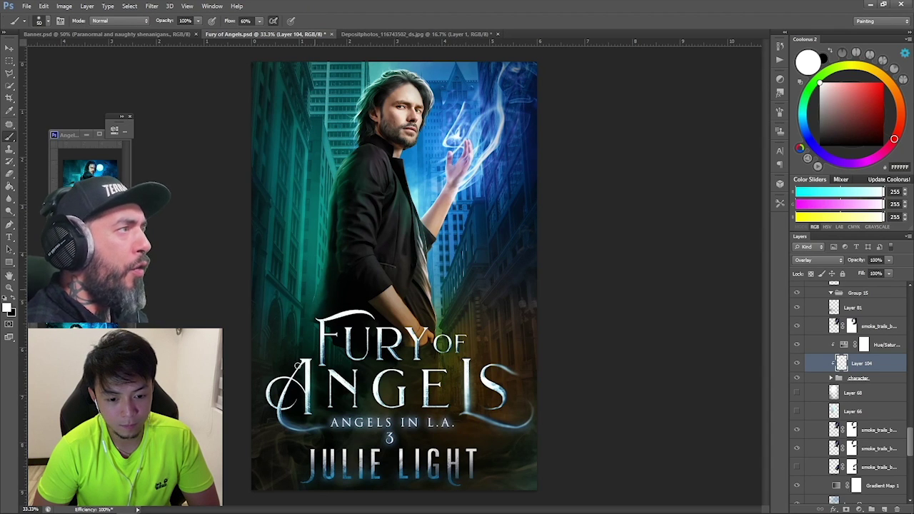
- Show the brush settings and paint thin white rim light along the man's jacket on a new clipped layer above Layer 104, using up to 25 px
key("F5")
key("ctrl+shift+alt+n")
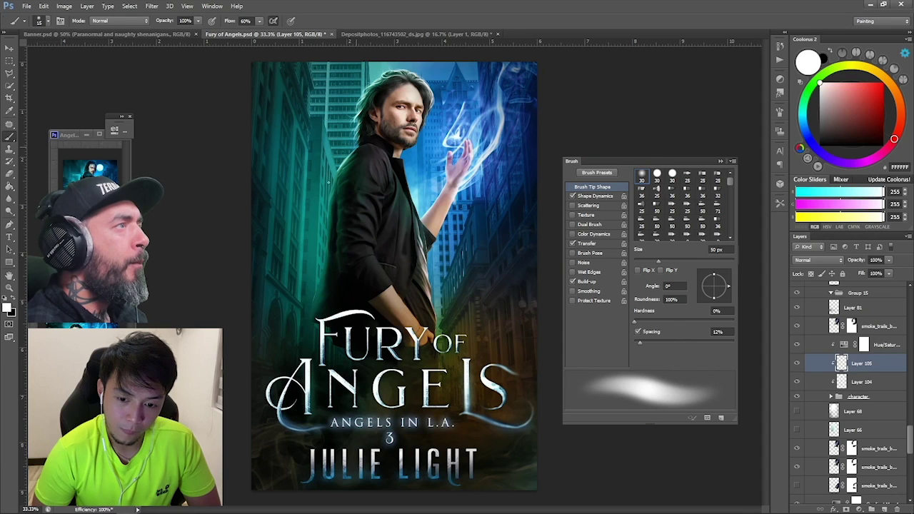
key("bracketright")
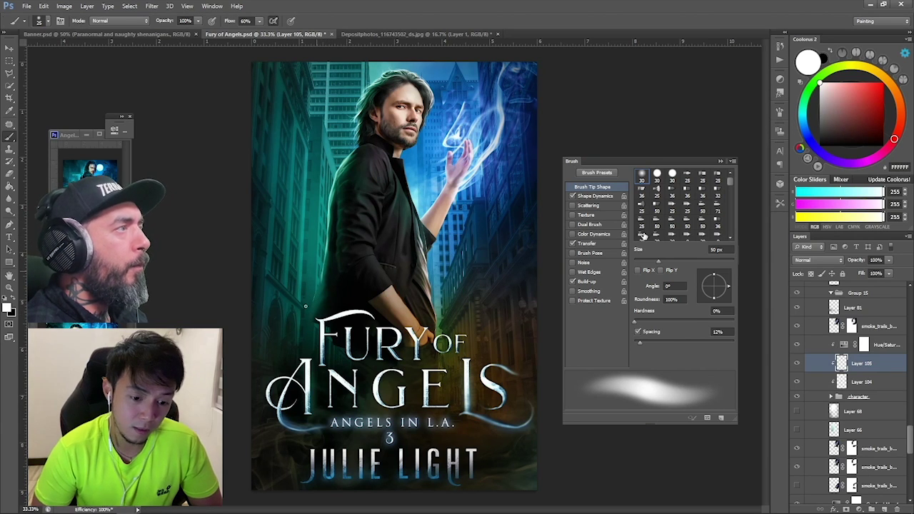
key("[")
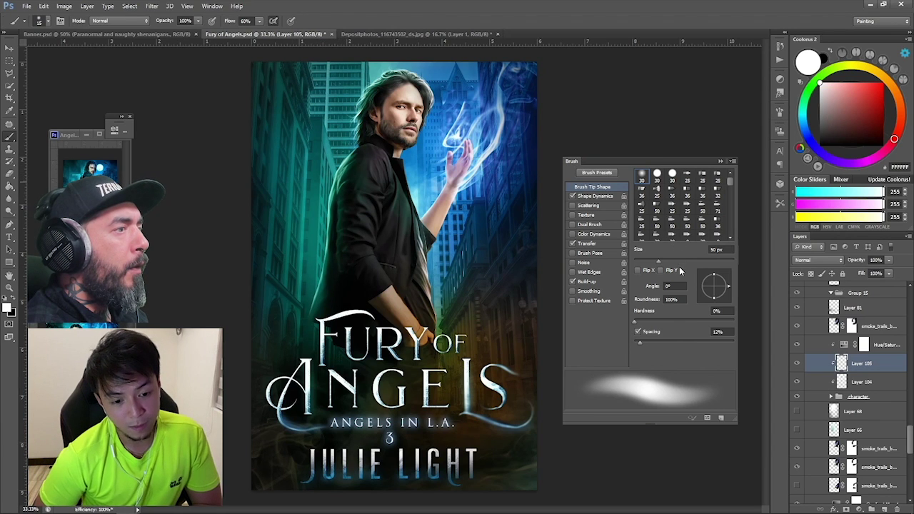
key("[")
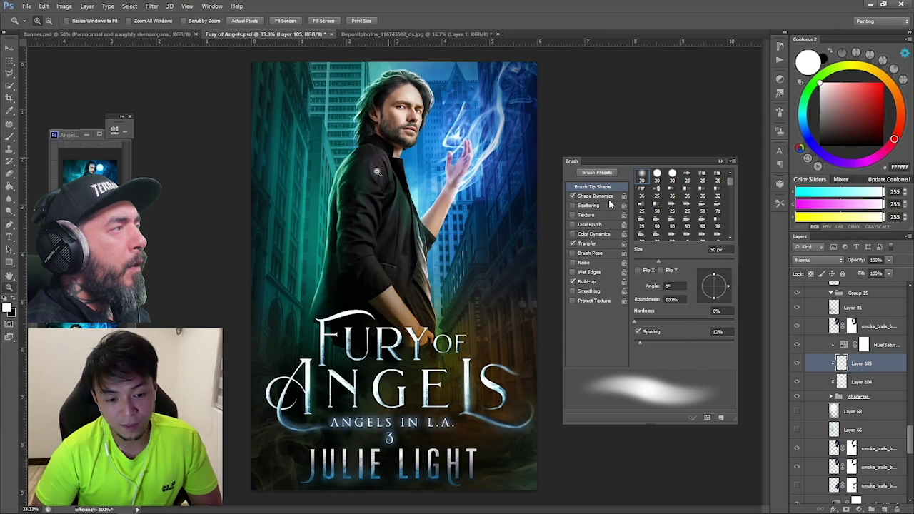
- Save Fury of Angels.psd and check the cover at a reduced size
key("ctrl+minus")
key("ctrl+minus")
key("ctrl+s")
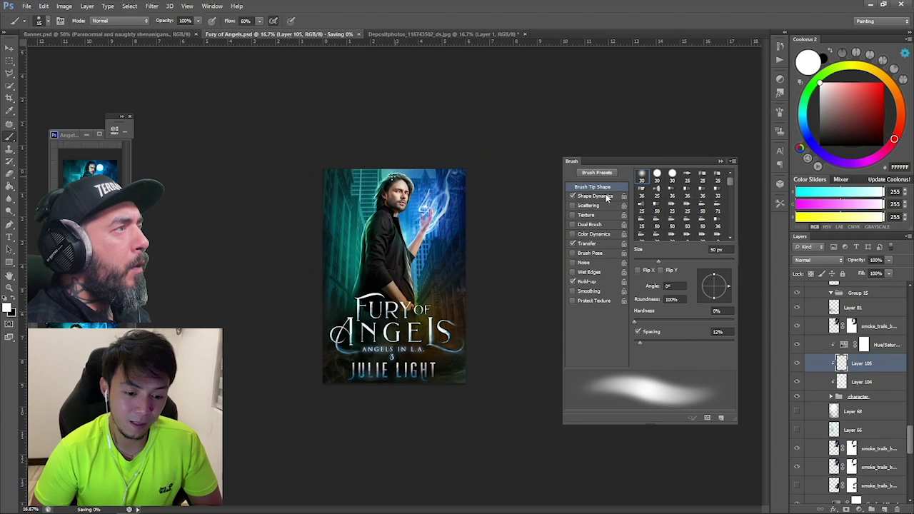
key("z")
key("ctrl+plus")
scroll(607, 199, "down", 2)
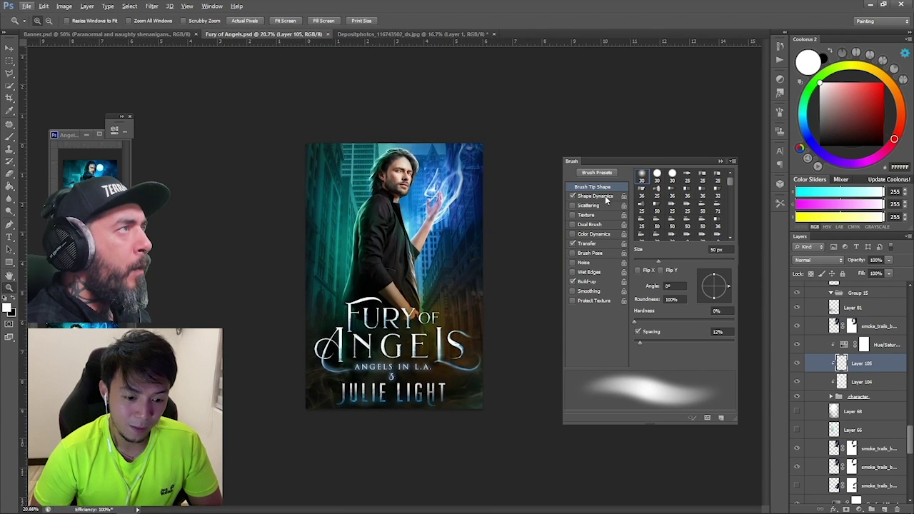
scroll(840, 371, "up", 2)
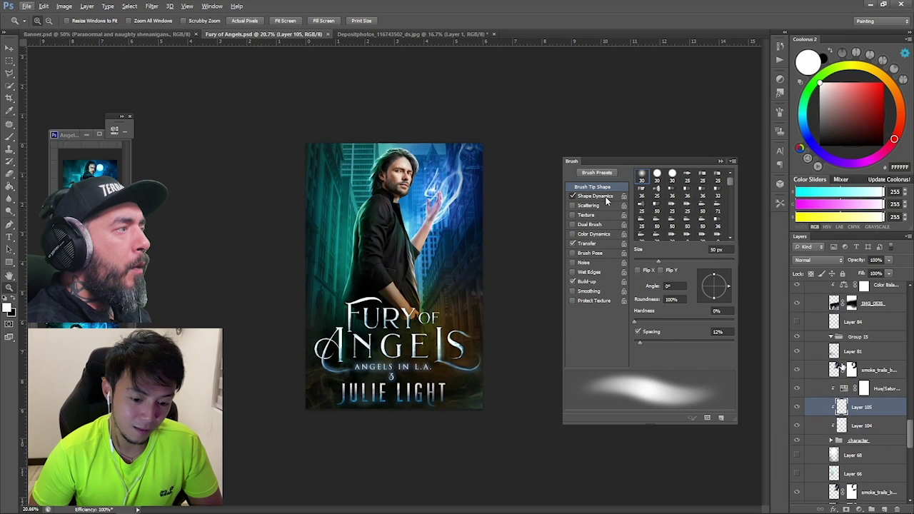
left_click(806, 368)
left_click(798, 366)
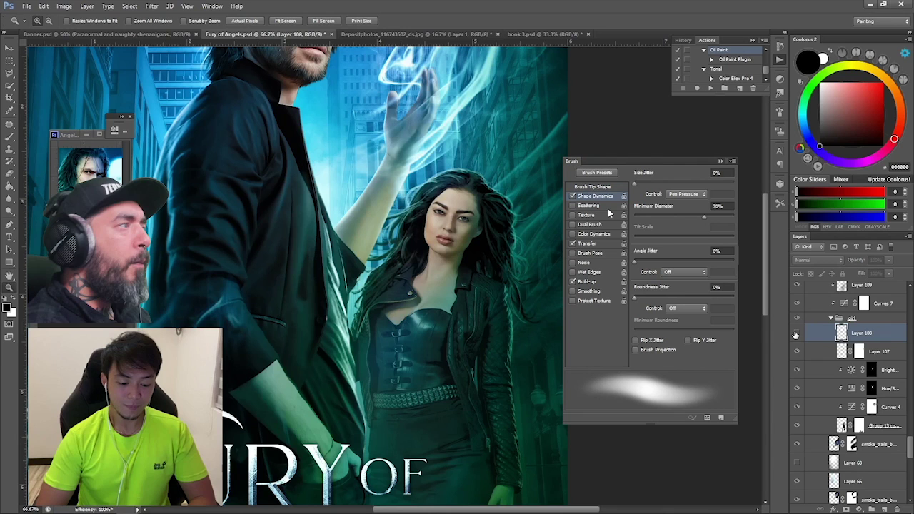
- On Layer 108, choose a light gray (ACACAC) brush for the woman's hair and set the Shape Dynamics minimum diameter to 0%
left_click(796, 334)
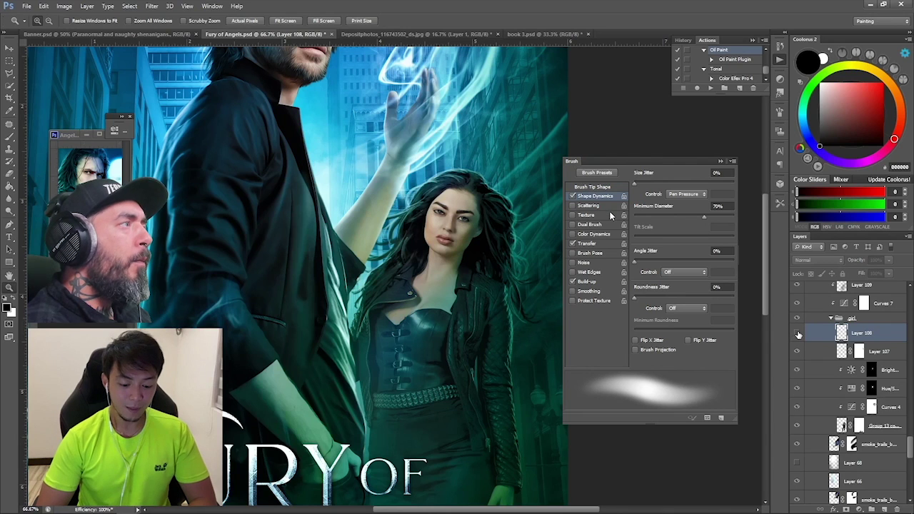
key("b")
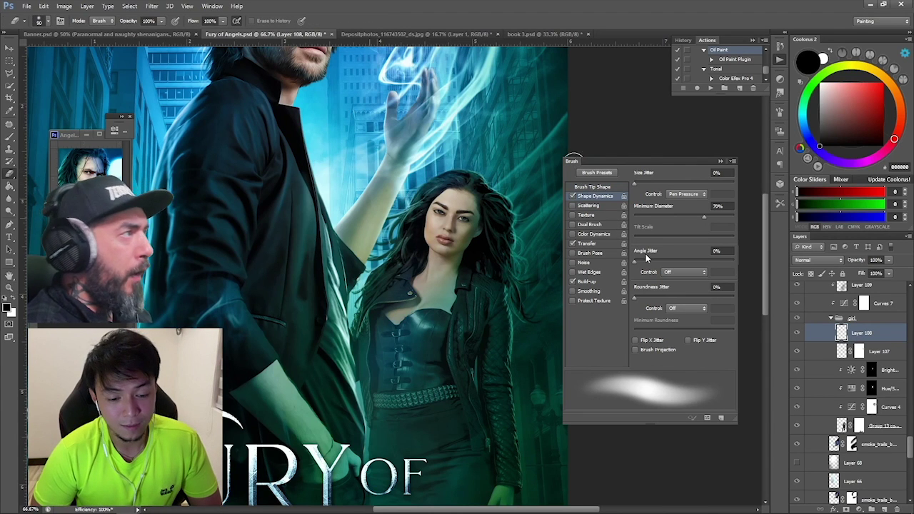
key("b")
left_click(820, 103)
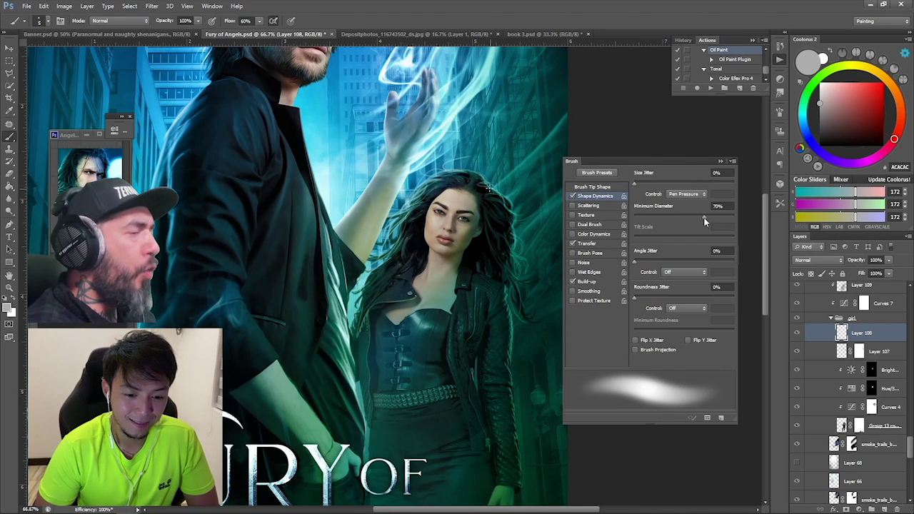
key("ctrl+minus")
key("ctrl+minus")
key("ctrl+minus")
left_click_drag(703, 218, 628, 220)
key("ctrl+plus")
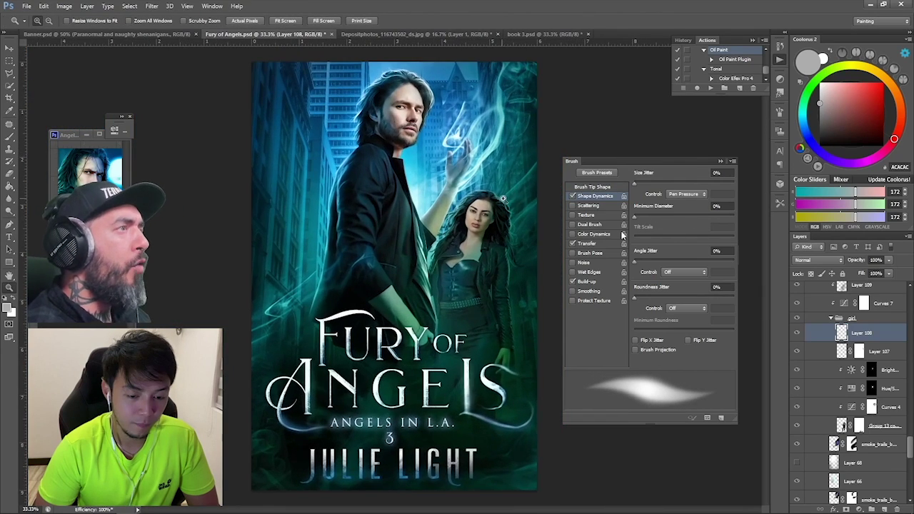
- Group all the layers inside the girl group, from Layer 108 down to its lowest layer
left_click(524, 198)
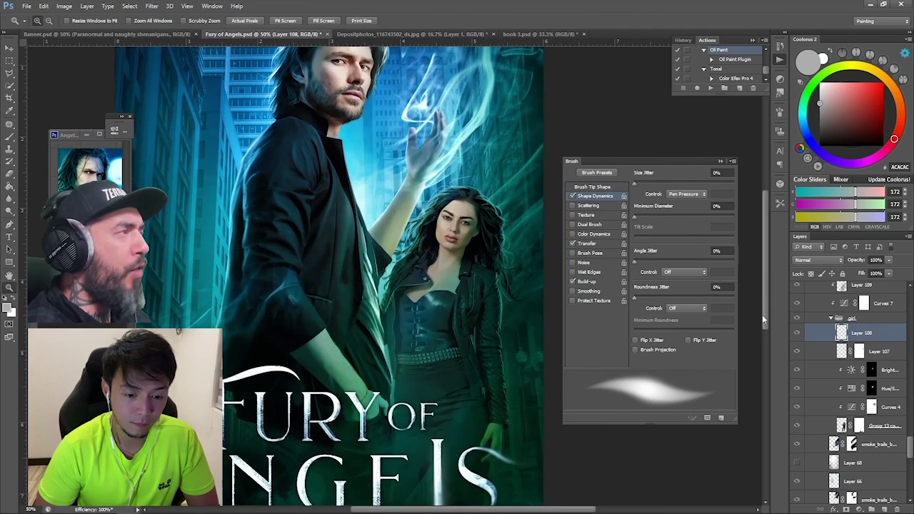
left_click(829, 321)
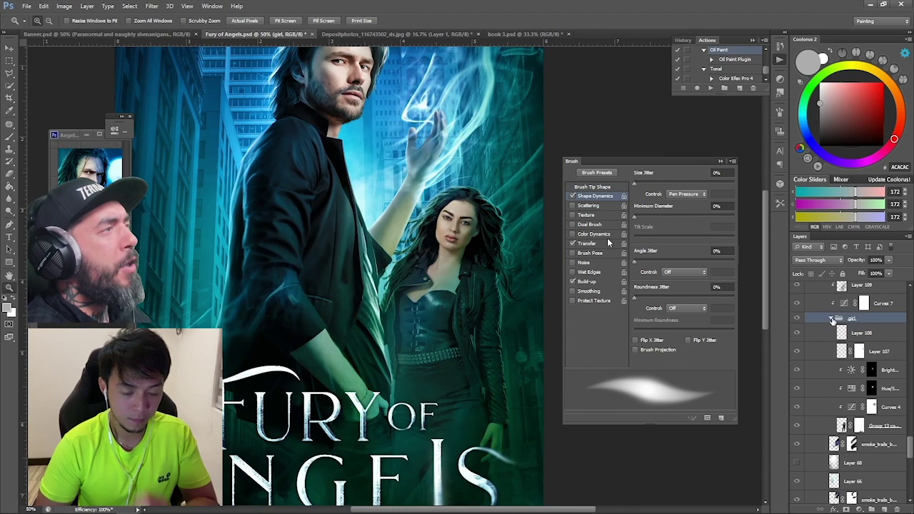
left_click(880, 339)
left_click(887, 426, "shift")
key("ctrl+g")
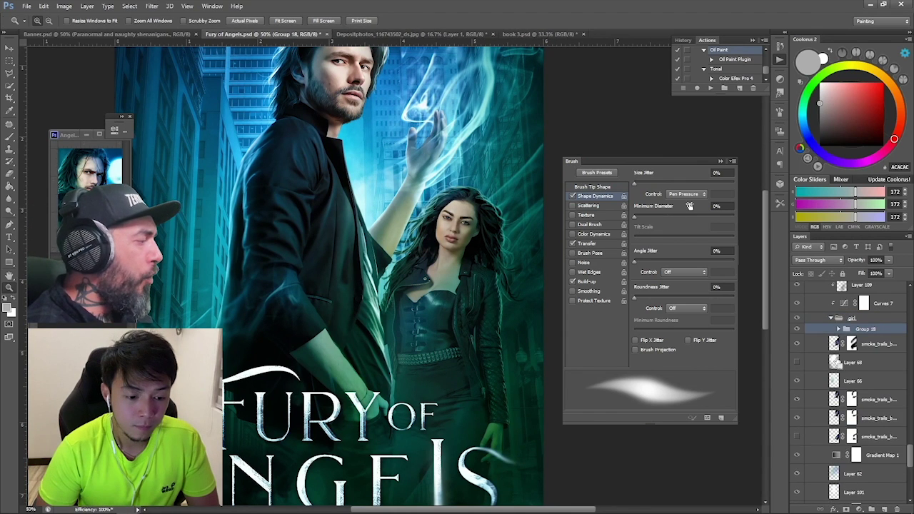
- Duplicate the new group, hide the original and merge the copy into a single layer
key("ctrl+j")
left_click(797, 339)
right_click(892, 331)
left_click(821, 234)
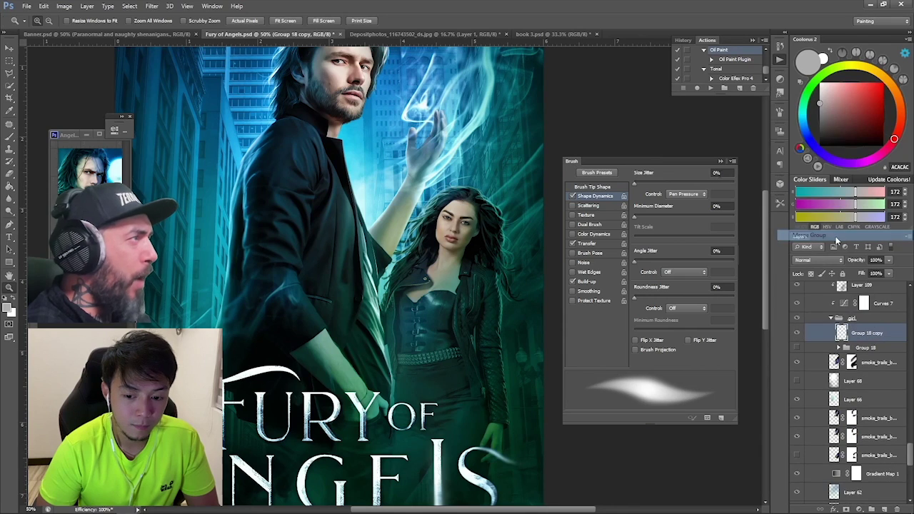
- Reshape the woman's hair on the merged Group 18 copy layer with Liquify, using brush sizes of 200 and 175
left_click(151, 6)
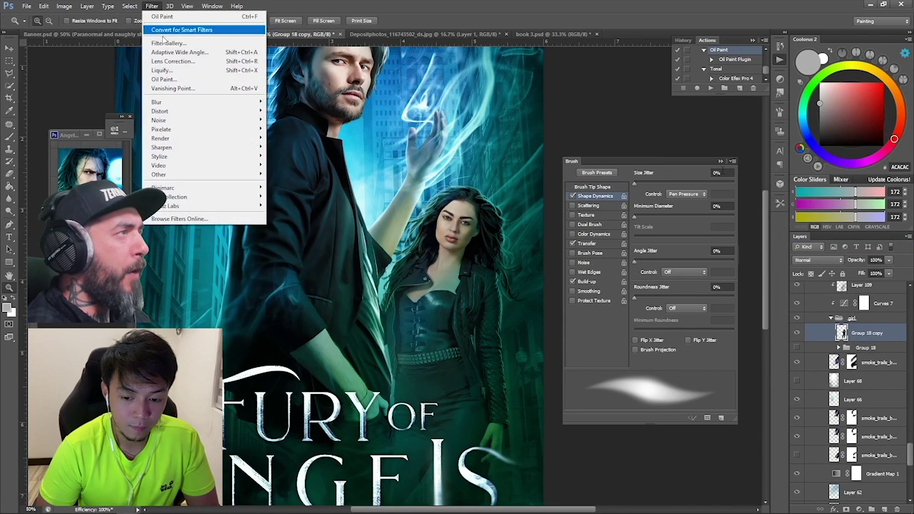
left_click(171, 70)
key("ctrl+plus")
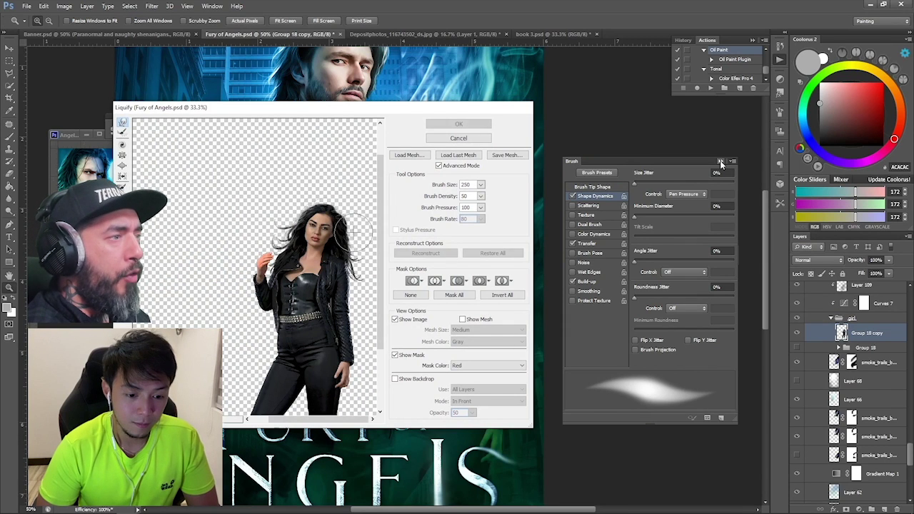
key("bracketright")
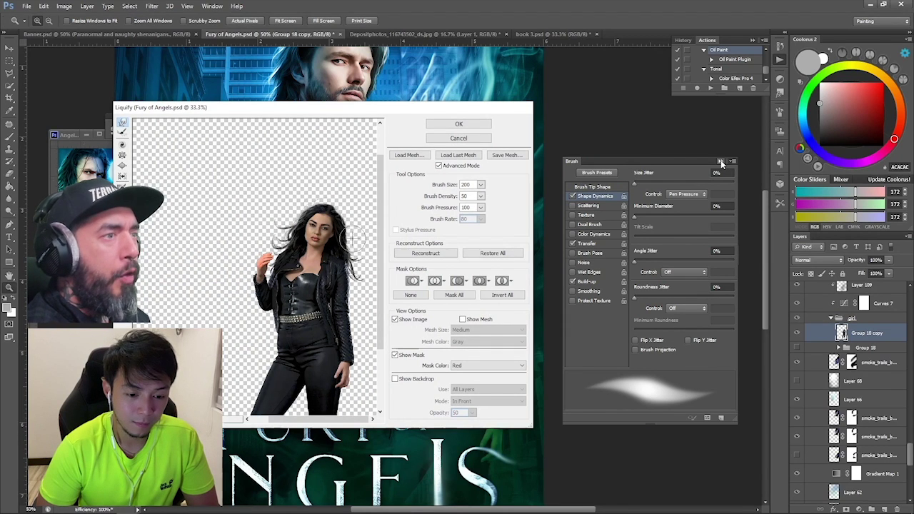
left_click(720, 160)
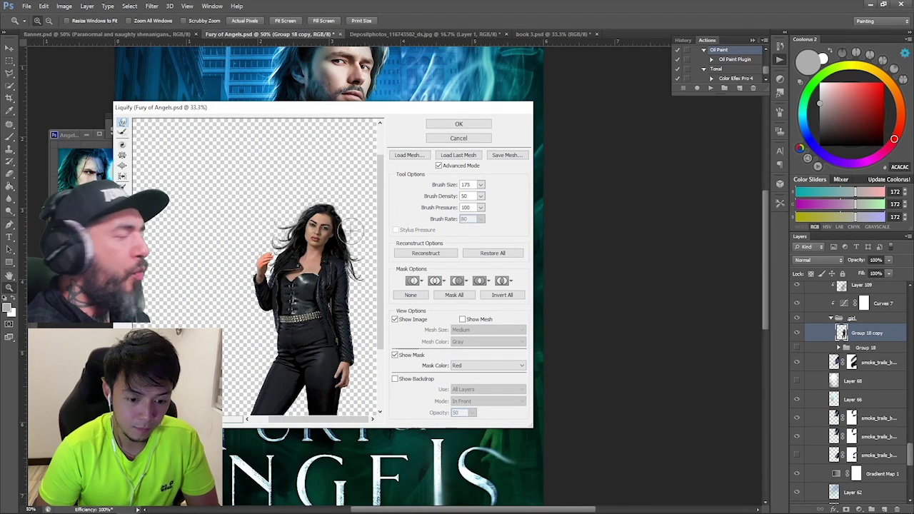
key("bracketleft")
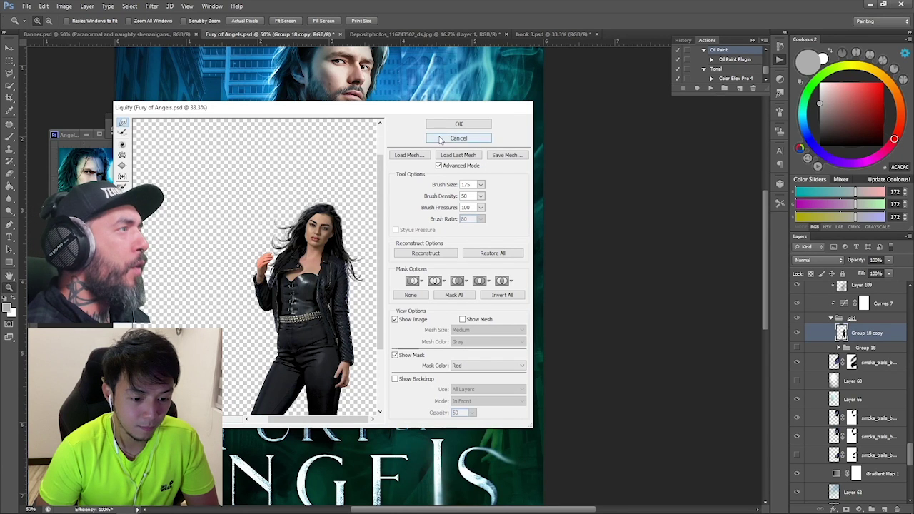
left_click(440, 125)
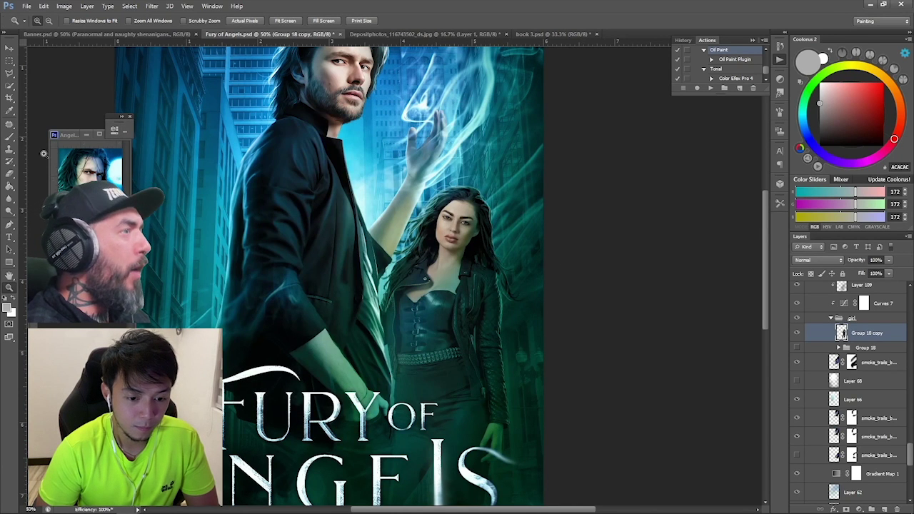
left_click(9, 198)
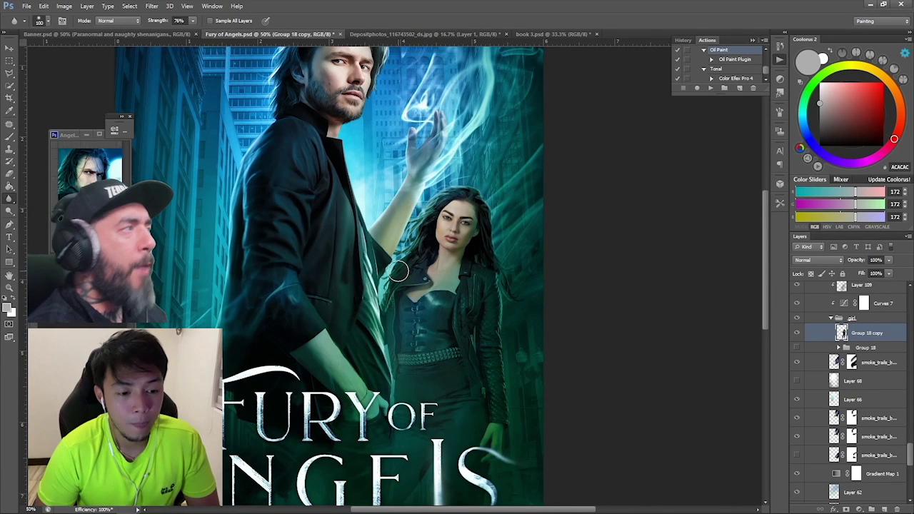
key("bracketright")
key("bracketright")
key("bracketright")
left_click(187, 6)
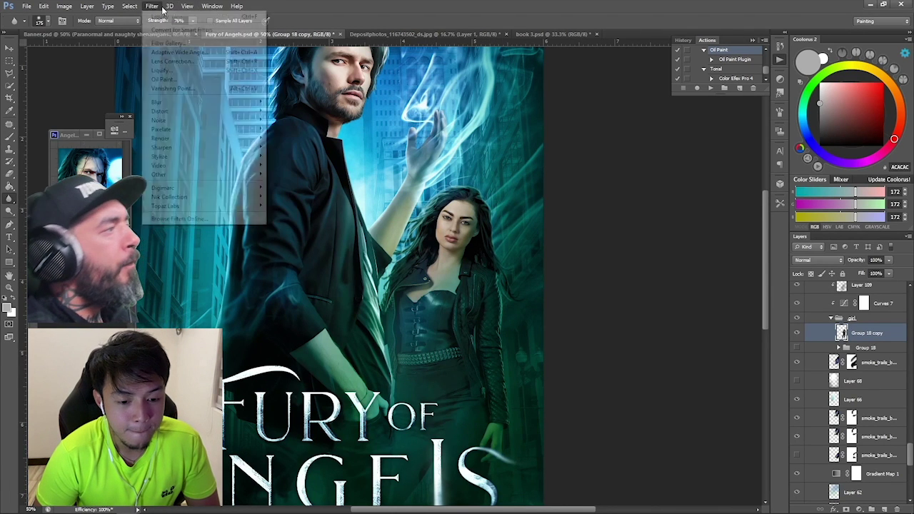
left_click(453, 20)
- Check the whole Fury of Angels cover at a reduced size
key("z")
left_click(504, 224, "alt")
left_click(505, 224, "alt")
left_click(505, 223, "alt")
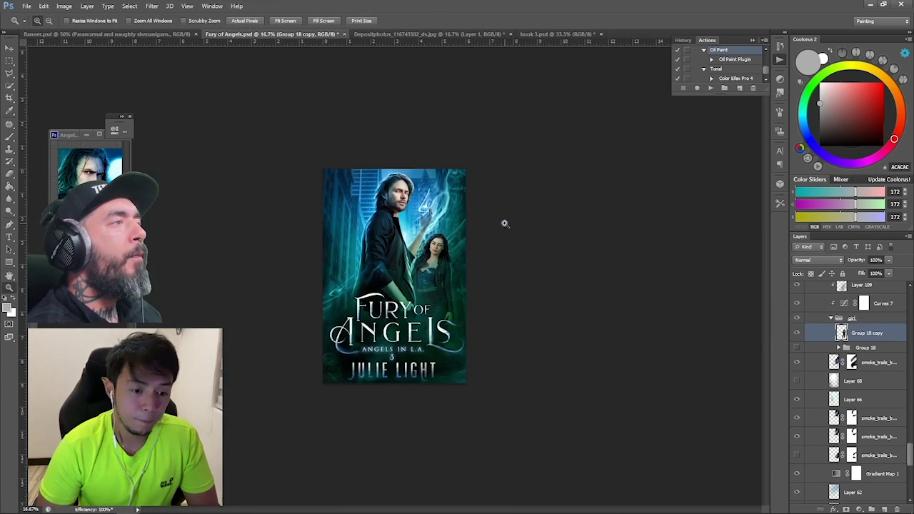
- Add a new layer above Group 18 copy and choose a light gray (DCDCDC) brush for the woman's hair
left_click(500, 239)
left_click(499, 239)
left_click(499, 239)
left_click(499, 239)
left_click(499, 239)
key("space")
left_click_drag(498, 239, 416, 239)
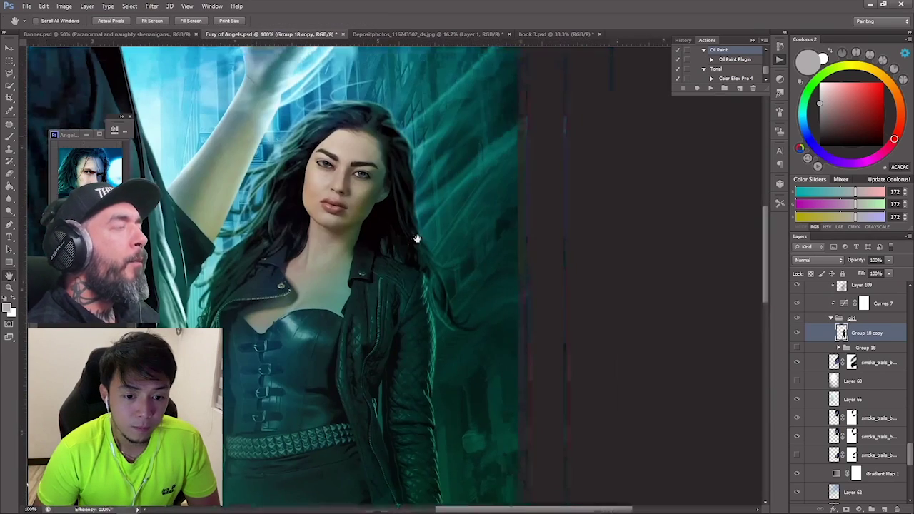
left_click(883, 509)
left_click(819, 92)
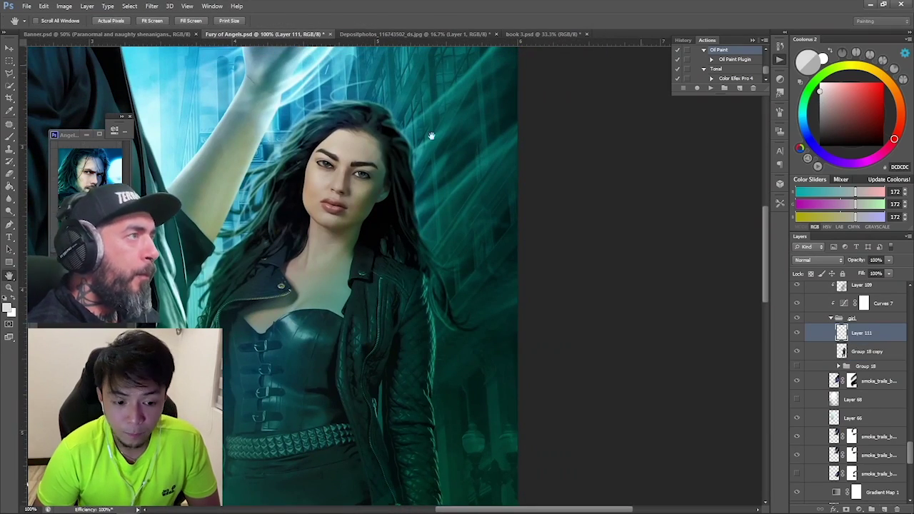
key("b")
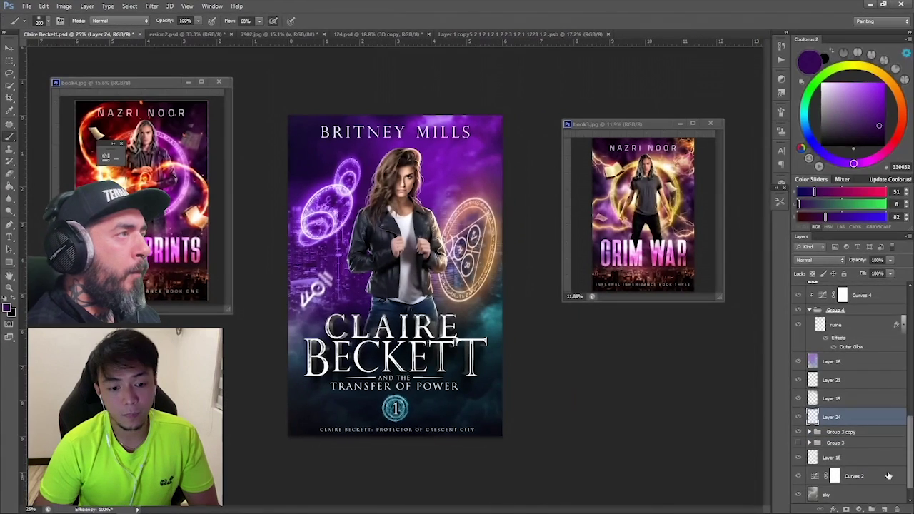
- On the Claire Beckett cover, set Layer 24 to Overlay and paint a soft white glow around the woman
left_click(819, 260)
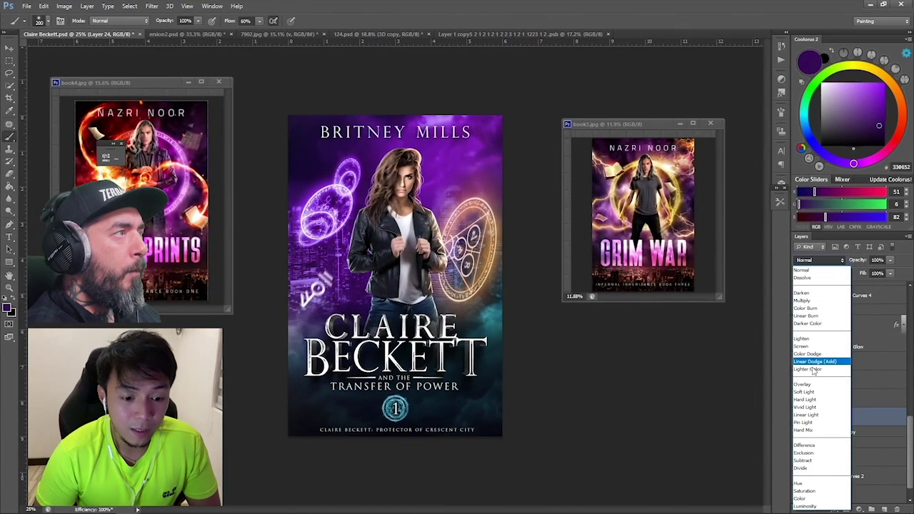
left_click(821, 388)
left_click(817, 85)
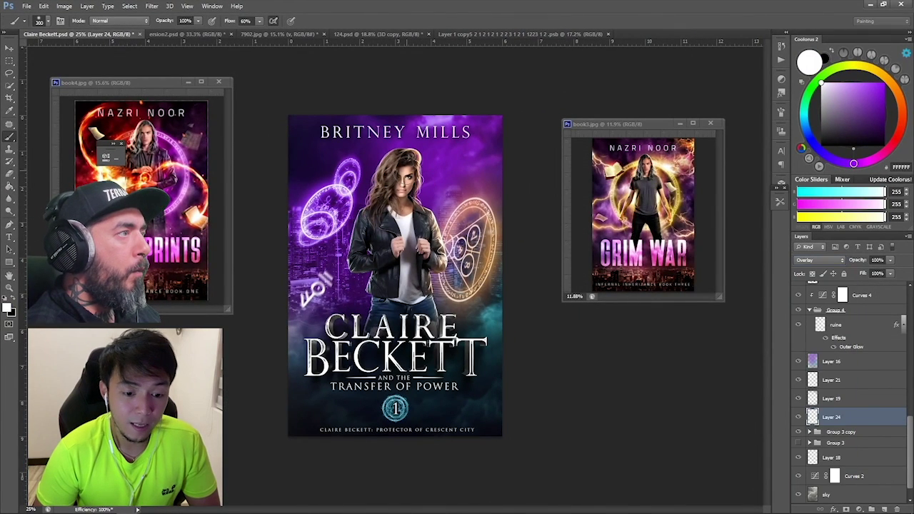
key("bracketright")
key("bracketright")
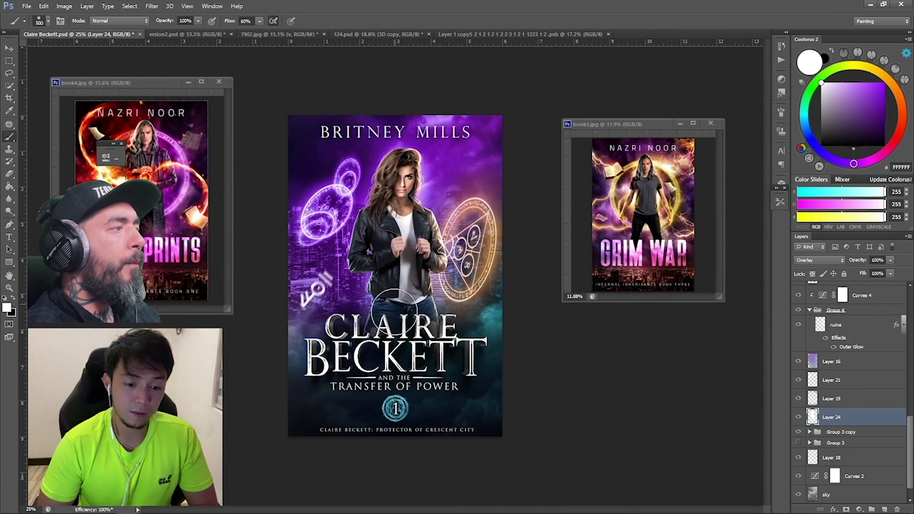
key("bracketleft")
key("bracketleft")
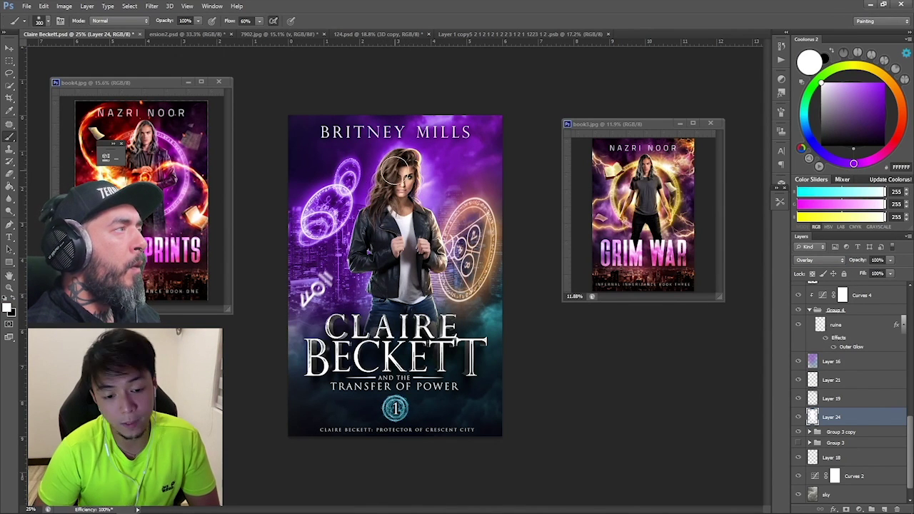
- On Layer 23, paint dark purple (471B66) light along the woman's hair and touch it up with the Eraser
scroll(905, 344, "up", 5)
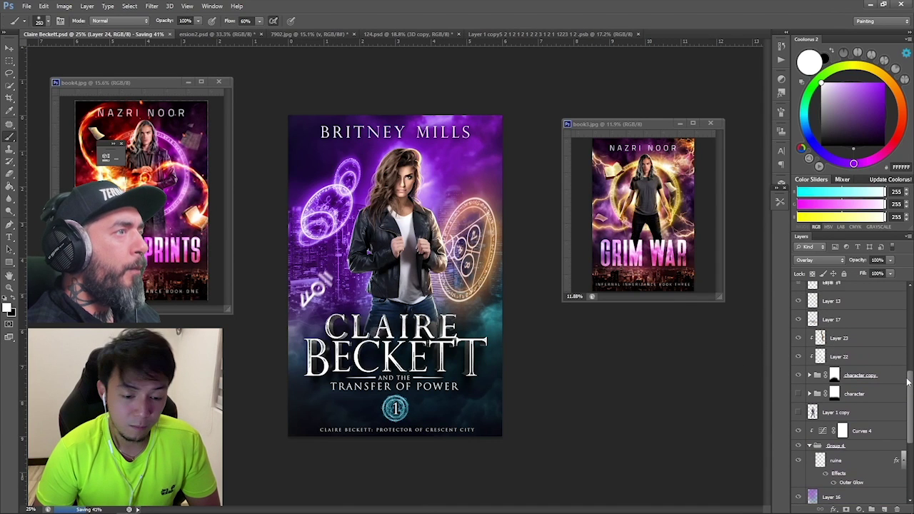
left_click(842, 363)
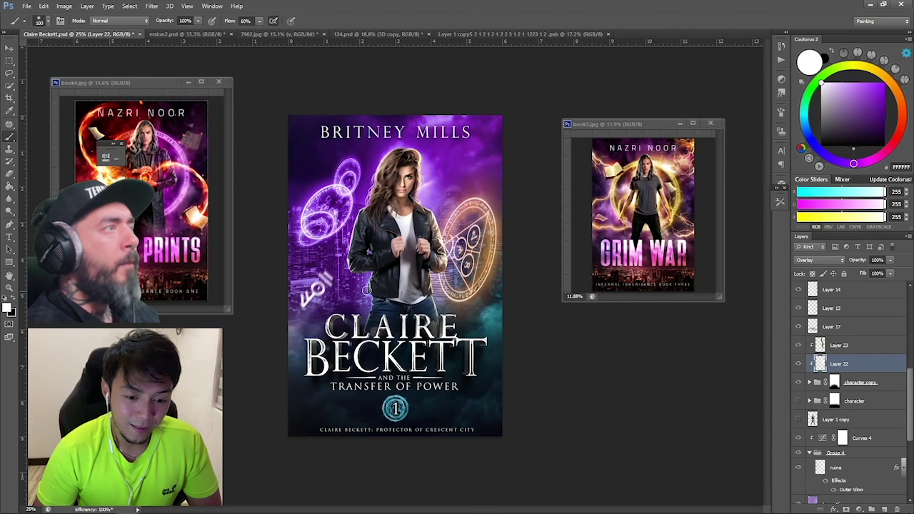
left_click(842, 345)
left_click(365, 189, "alt")
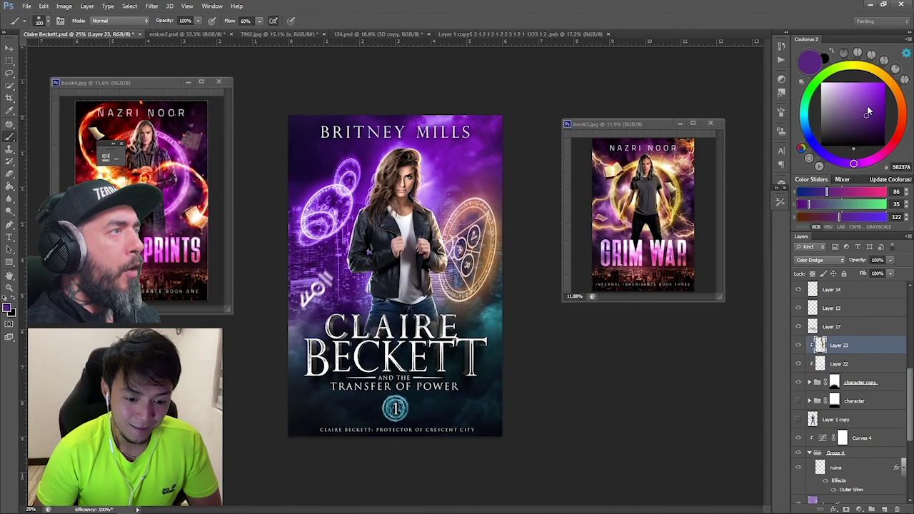
key("ctrl+z")
left_click(866, 121)
key("bracketleft")
key("bracketleft")
key("bracketleft")
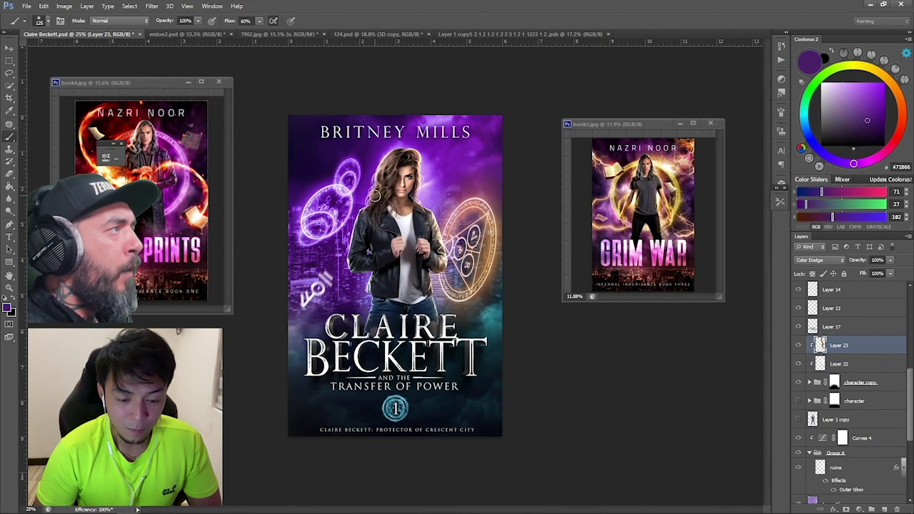
left_click_drag(375, 197, 392, 156)
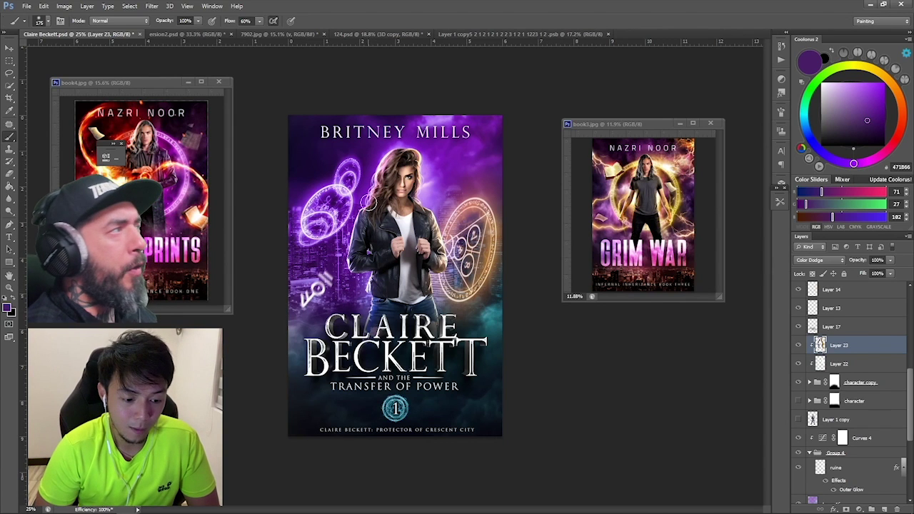
key("e")
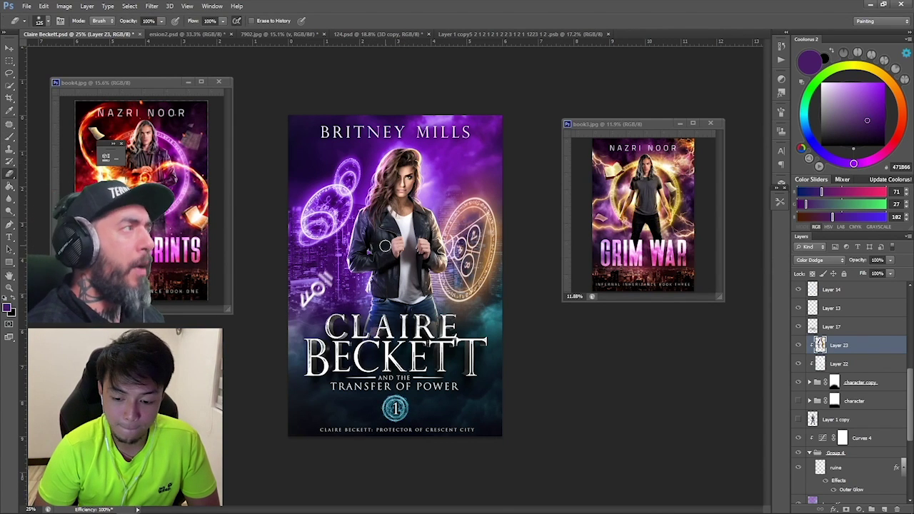
key("b")
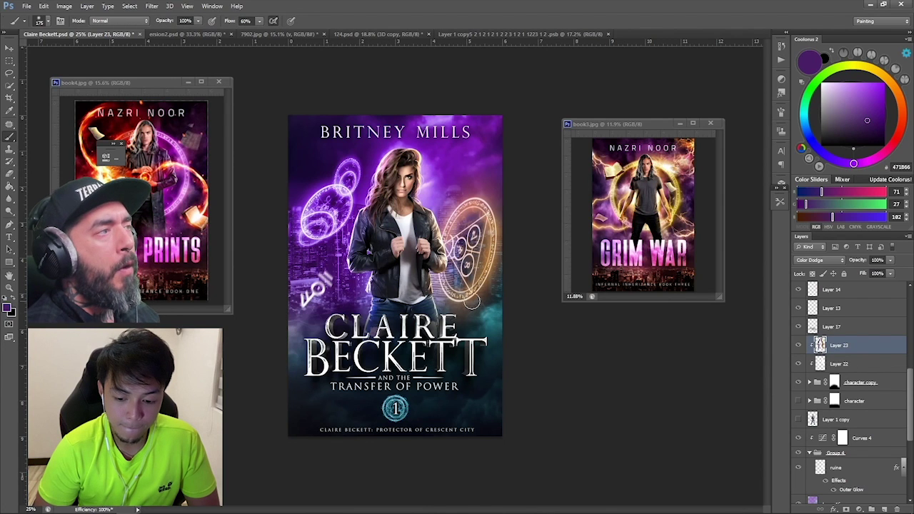
key("z")
left_click(441, 197, "alt")
left_click(441, 198, "alt")
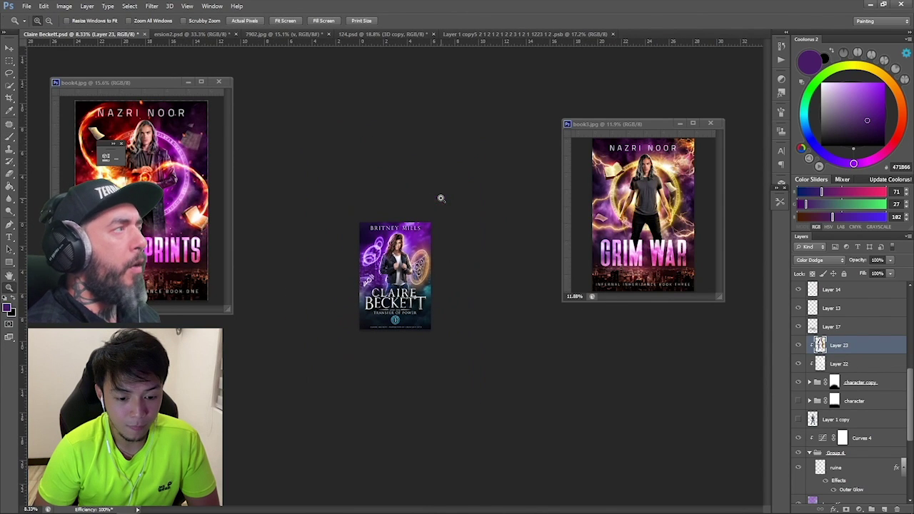
key("ctrl+s")
left_click(419, 230)
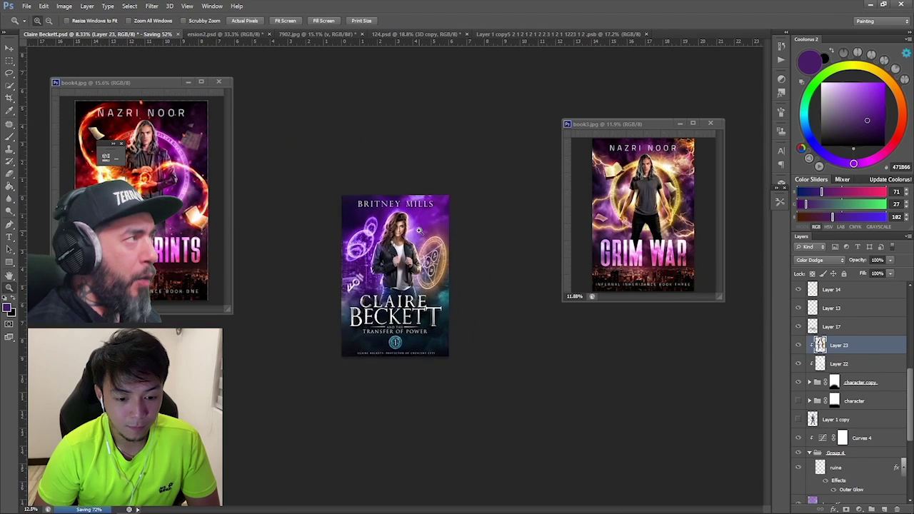
left_click(419, 230)
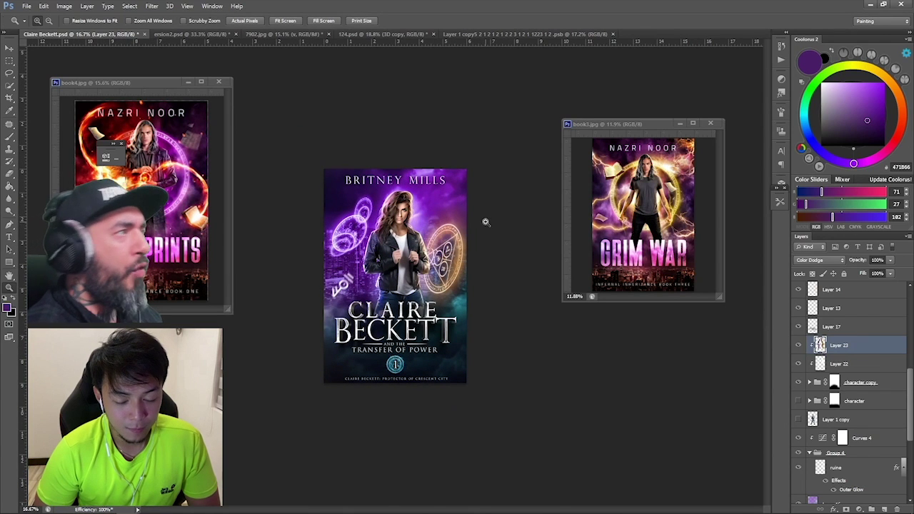
left_click(411, 312)
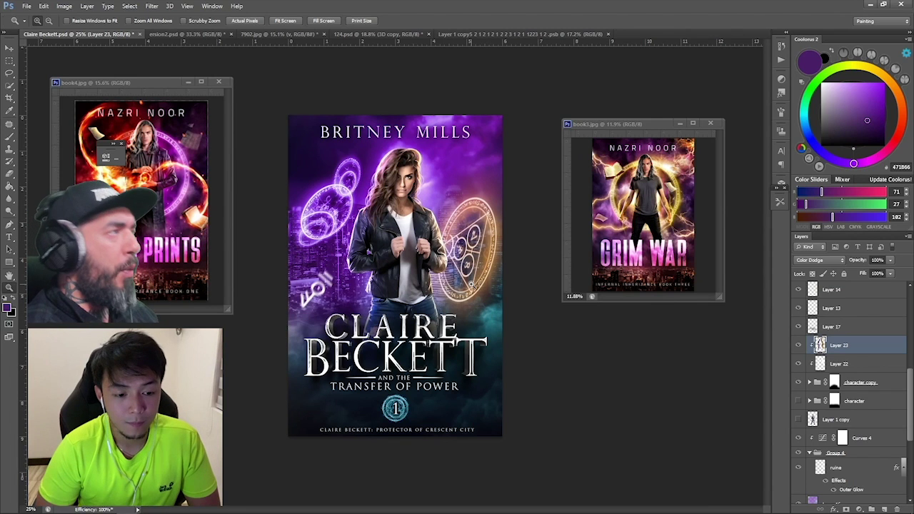
- Try to paint a bright green (54FF55) glow over the rune symbols on Layer 14
scroll(870, 361, "up", 3)
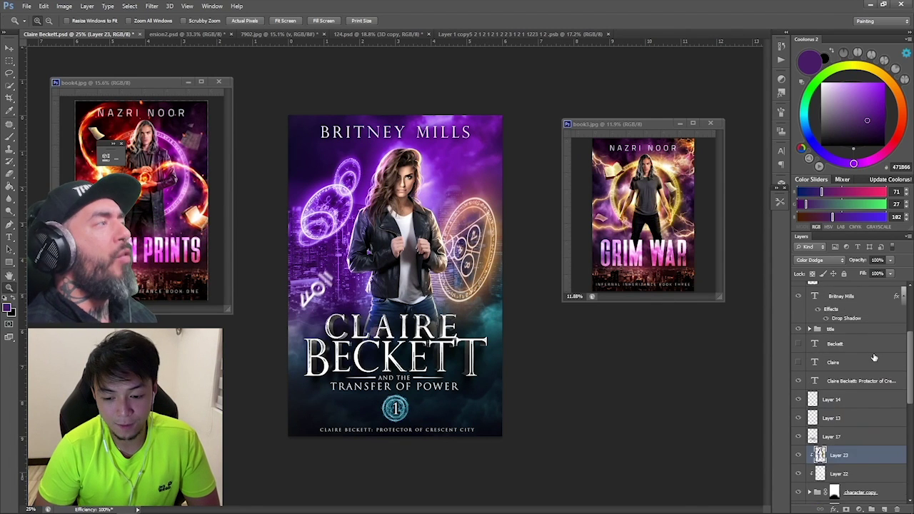
left_click(842, 368)
key("b")
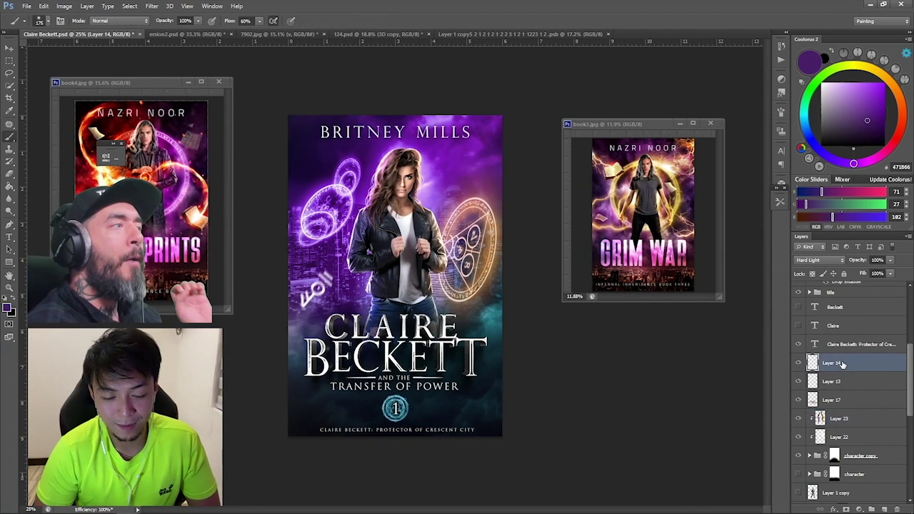
left_click(809, 89)
left_click(863, 83)
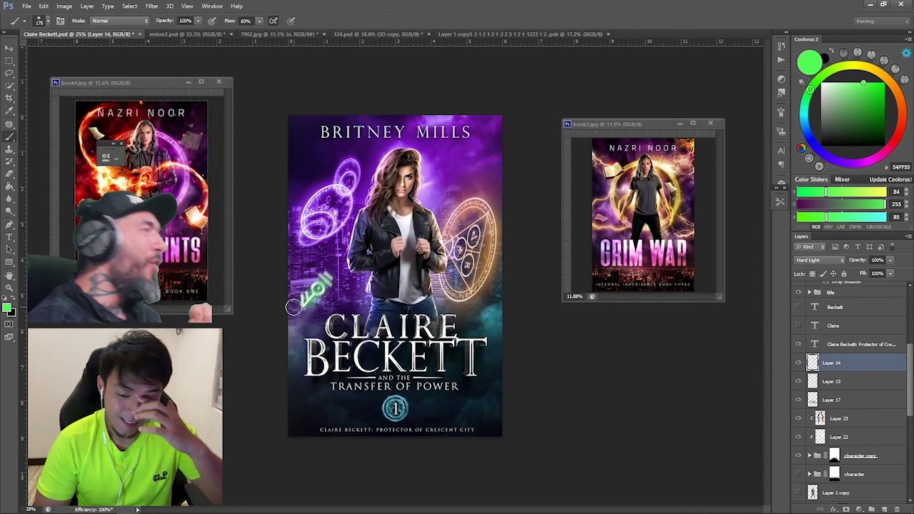
left_click(838, 83)
left_click(814, 261)
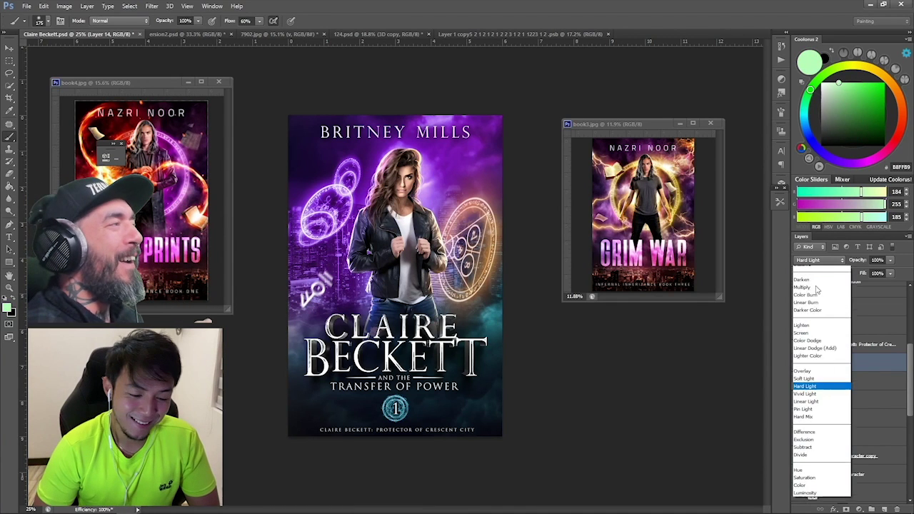
left_click(875, 350)
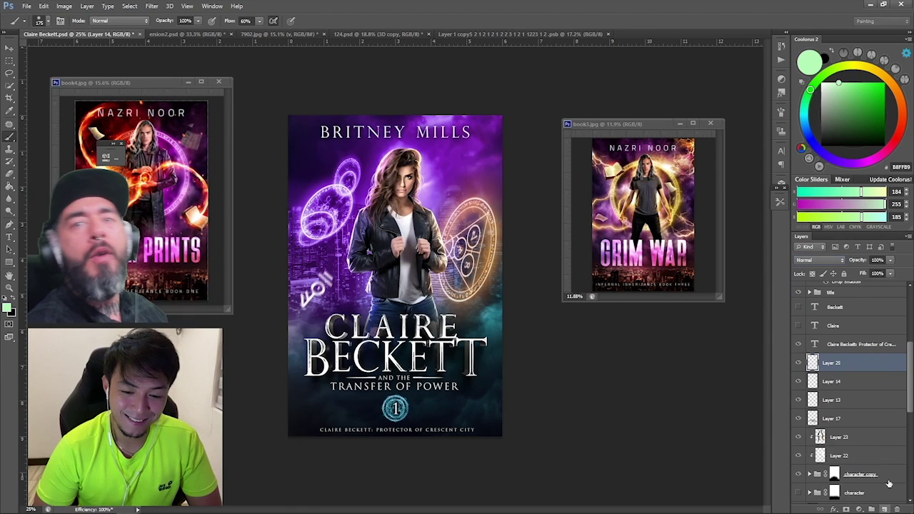
- Add a new layer above Layer 14, set it to Color Dodge and tint the rune symbols dark green (005D00)
left_click(884, 509)
left_click(819, 259)
left_click(820, 347)
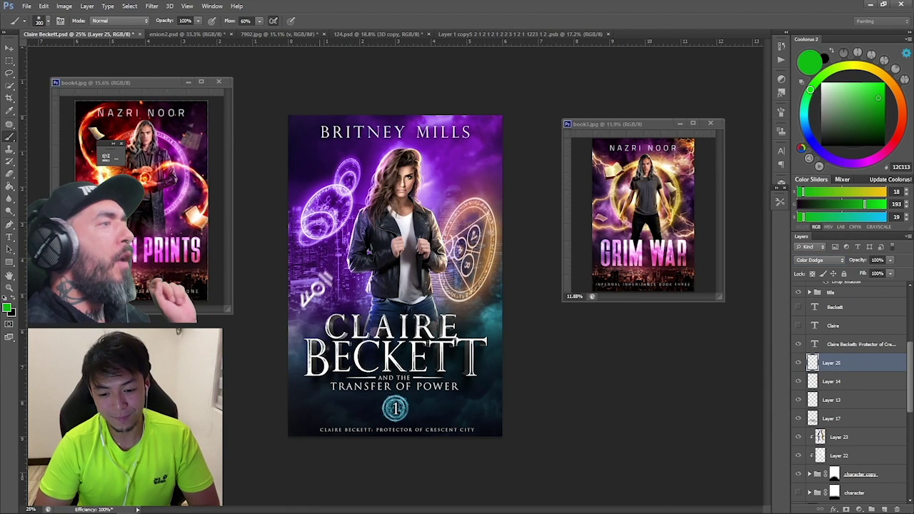
left_click(884, 123)
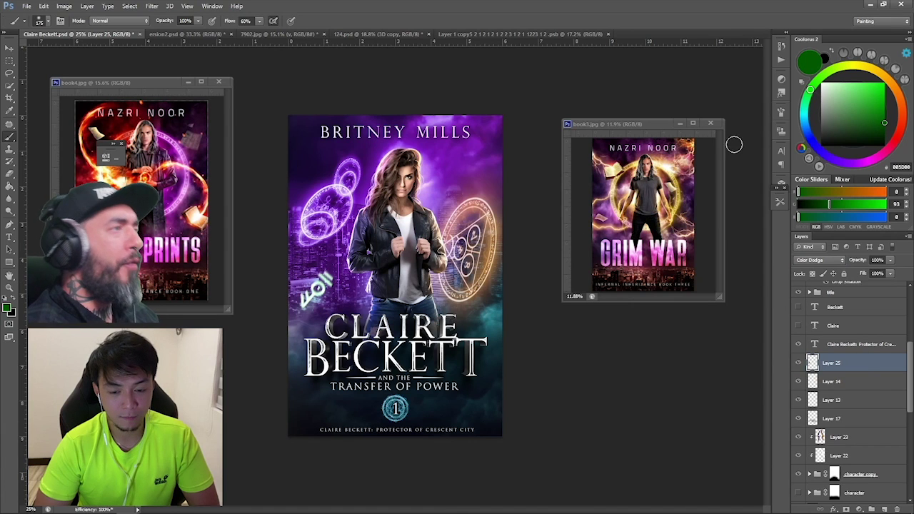
- Brush the green glow over the small purple circles beside the woman's shoulder at size 300 and compare before and after
key("]")
key("]")
key("]")
mouse_move(351, 201)
left_mouse_down()
mouse_move(328, 223)
mouse_move(346, 185)
left_mouse_up()
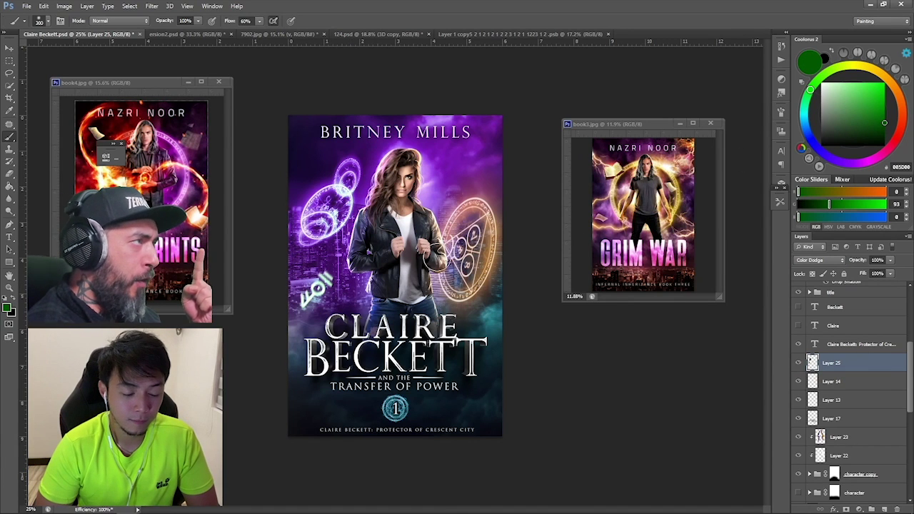
key("ctrl+z")
key("ctrl+z")
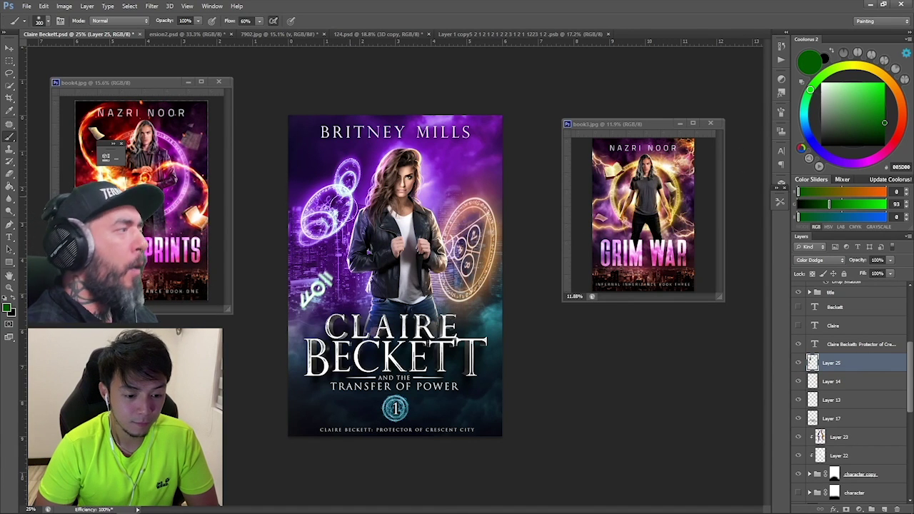